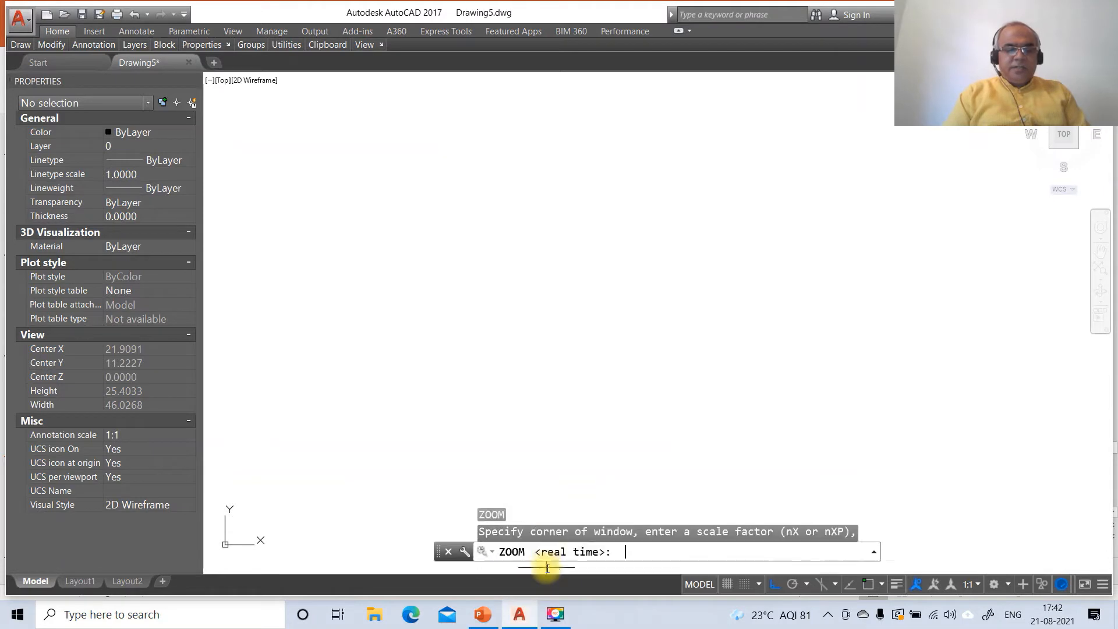
# Step: Draw a closed rectangular sheet border 297 wide and 210 high using lines
pyautogui.write('a')
pyautogui.press('Return')
pyautogui.write('L')
pyautogui.press('Return')
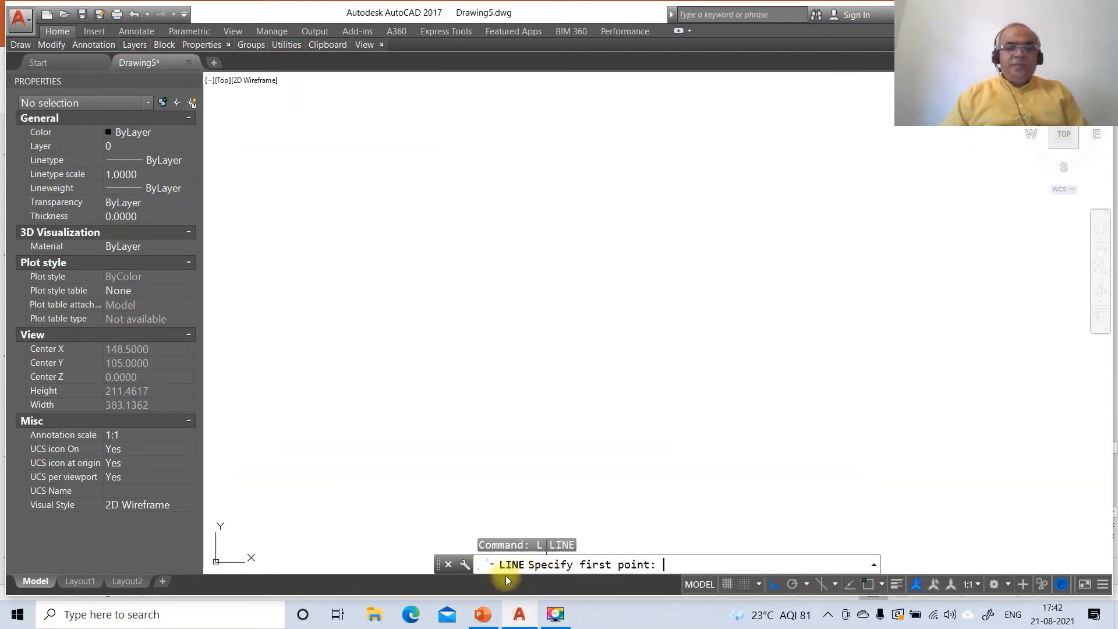
pyautogui.click(210, 490)
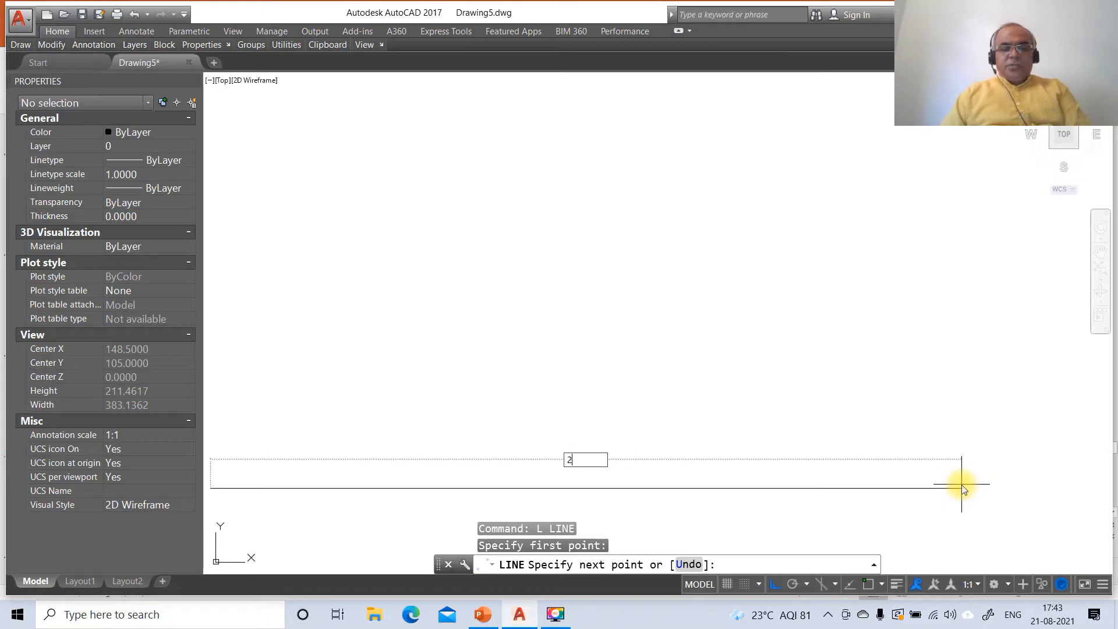
pyautogui.press('Return')
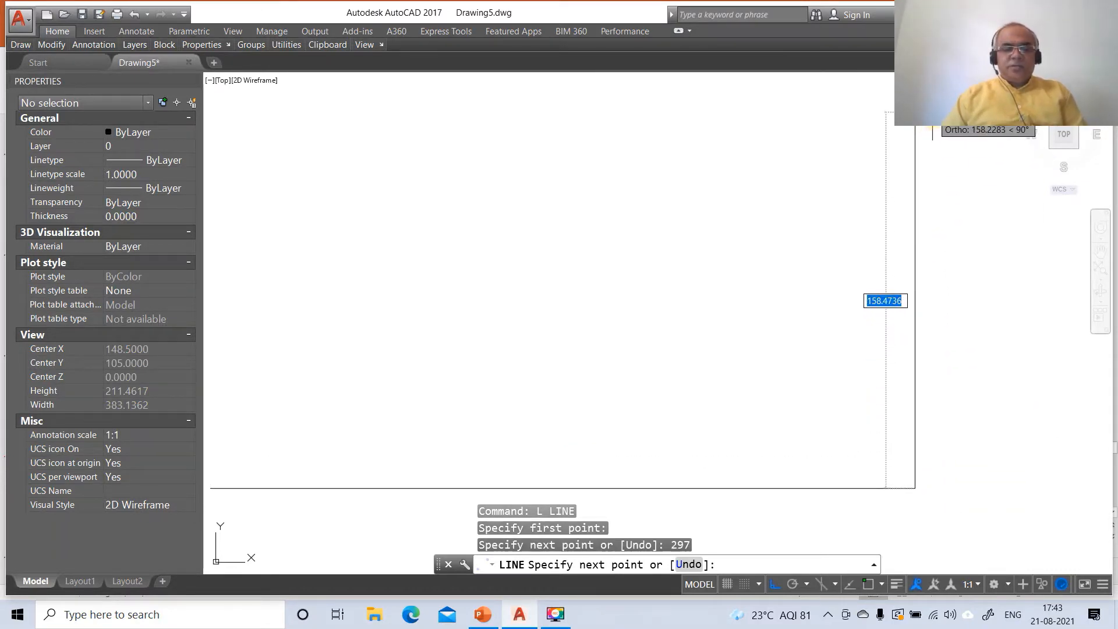
pyautogui.write('210')
pyautogui.press('Return')
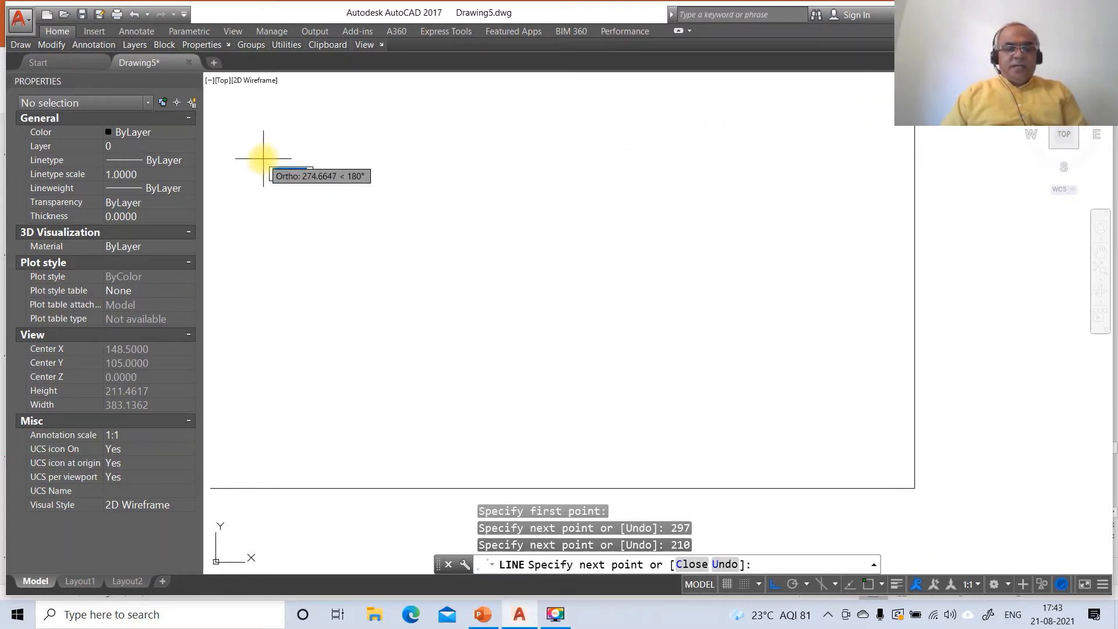
pyautogui.write('297')
pyautogui.press('Return')
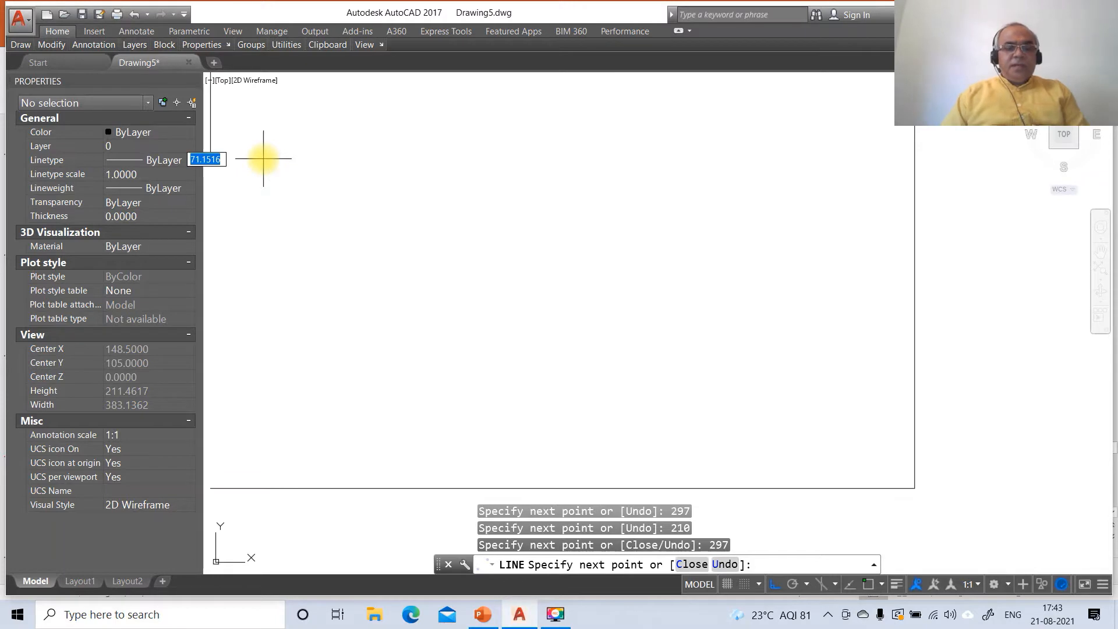
pyautogui.write('C')
pyautogui.press('Return')
# Step: Zoom to the drawing extents and scale the view by .6X around the sheet border
pyautogui.write('Z')
pyautogui.press('Return')
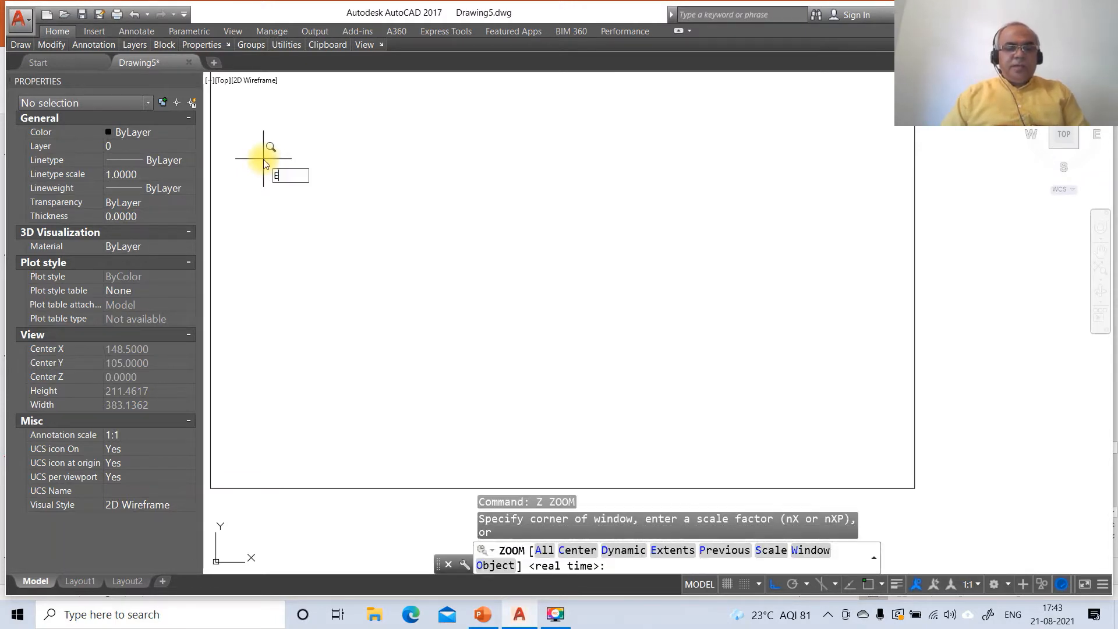
pyautogui.press('Return')
pyautogui.press('Return')
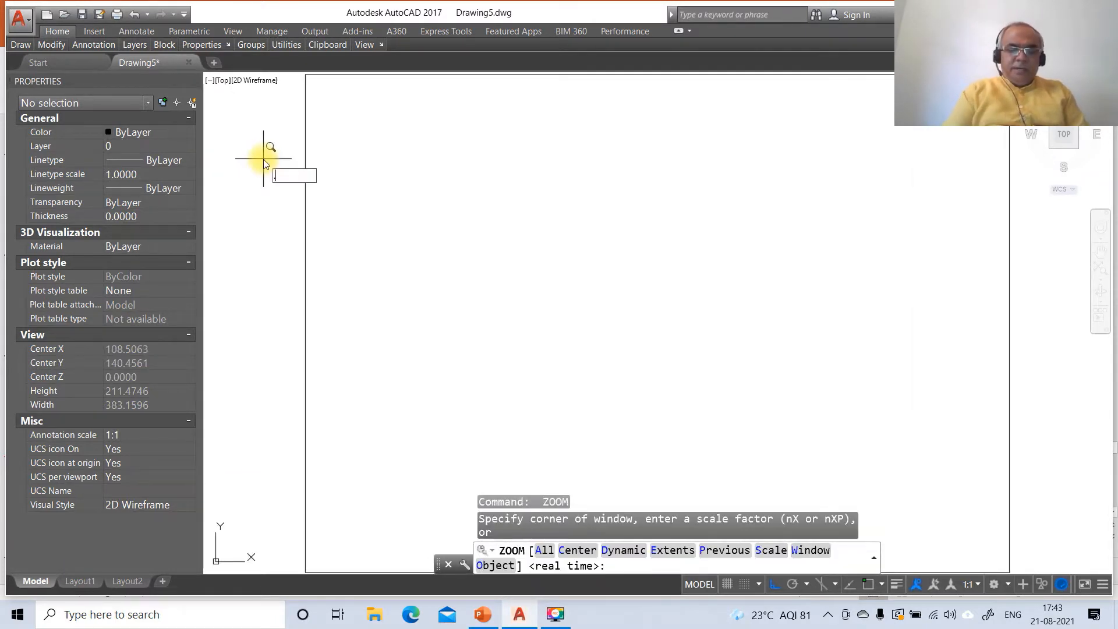
pyautogui.write('.')
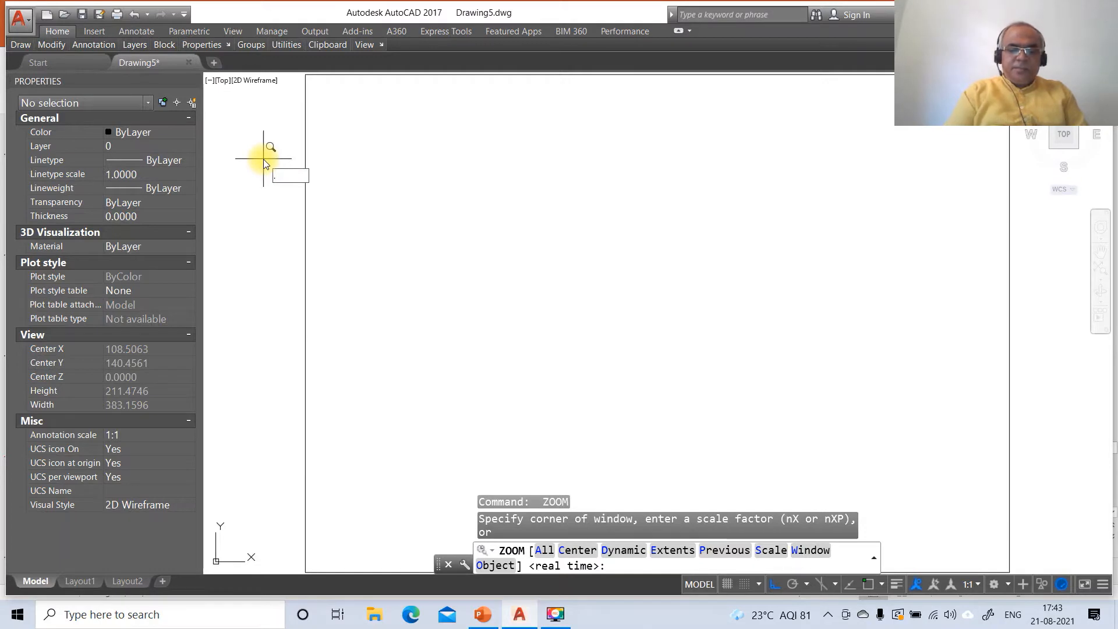
pyautogui.write('6X')
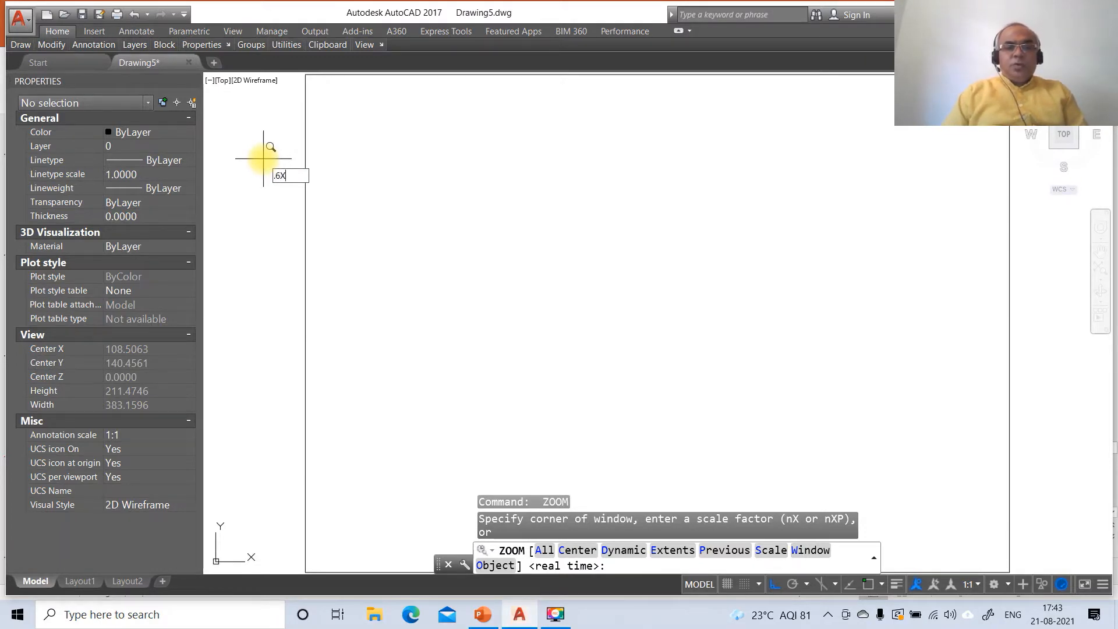
pyautogui.press('Return')
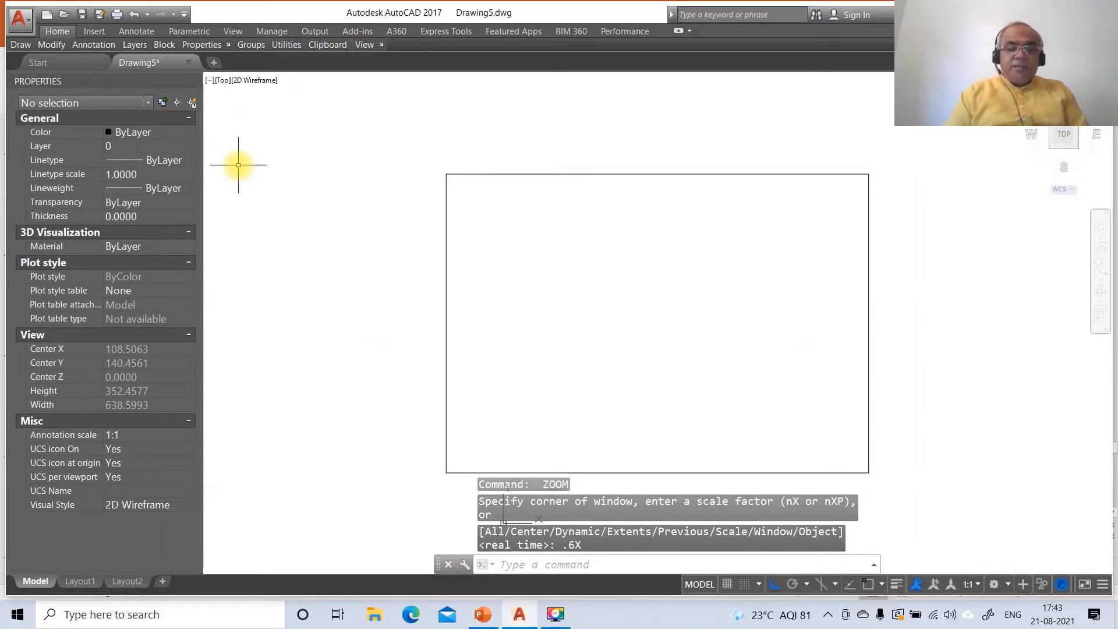
# Step: Create three new layers named XY, FV and TV
pyautogui.write('LA')
pyautogui.press('Return')
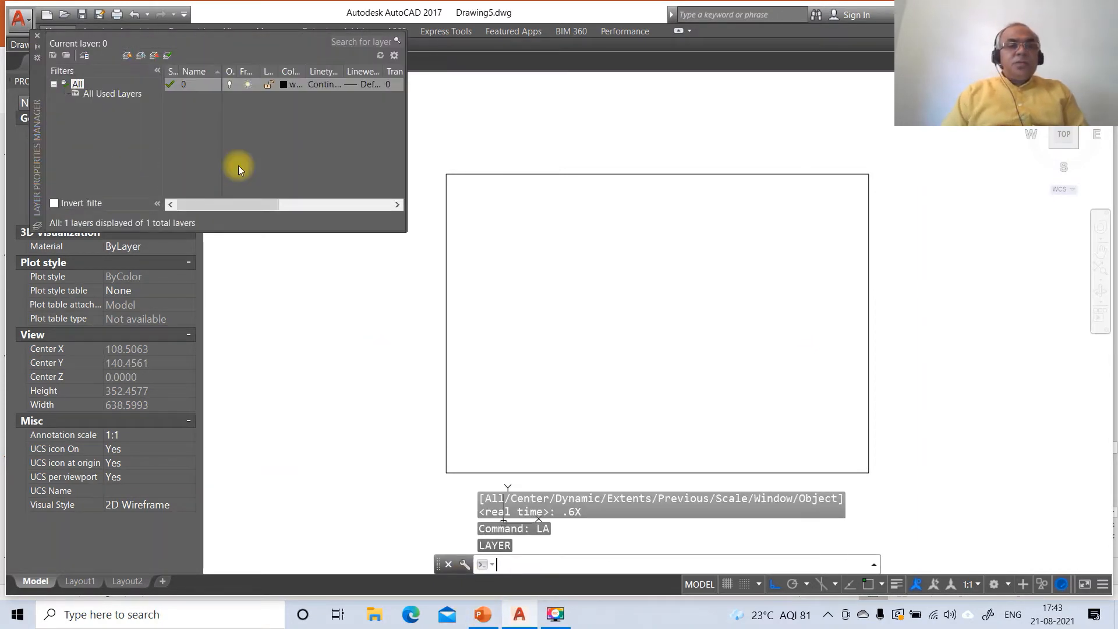
pyautogui.click(129, 57)
pyautogui.write('XY')
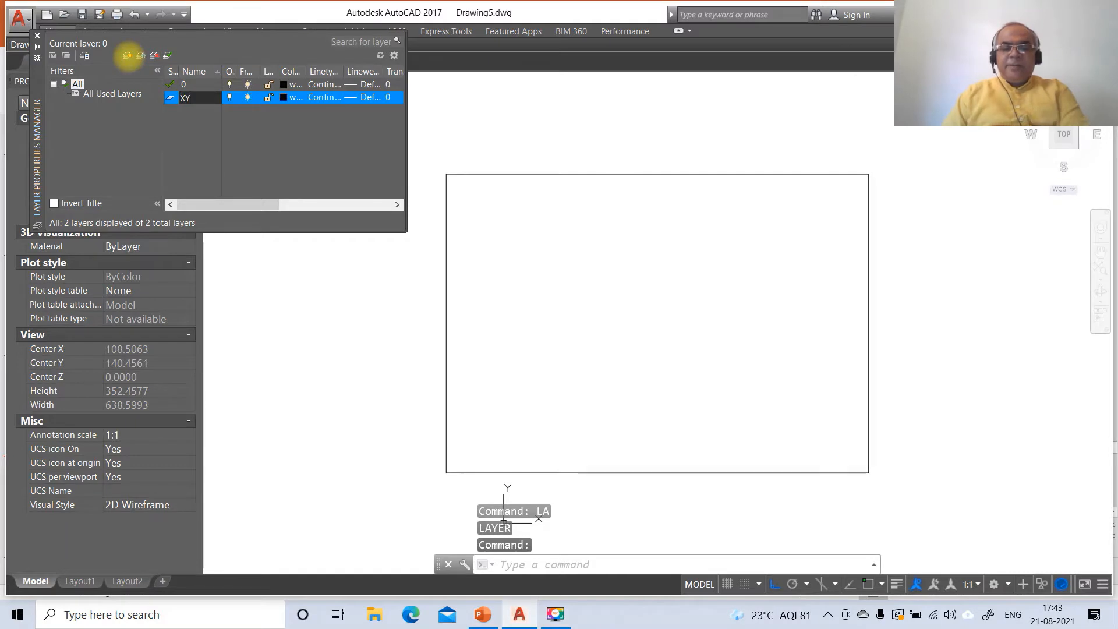
pyautogui.press('Return')
pyautogui.click(126, 56)
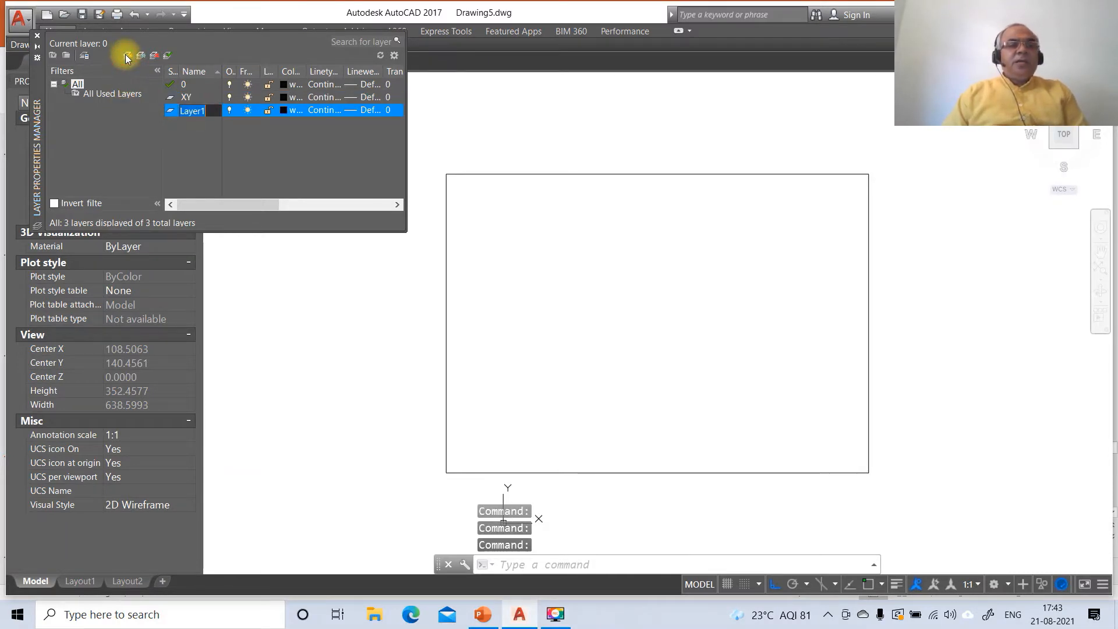
pyautogui.write('FV')
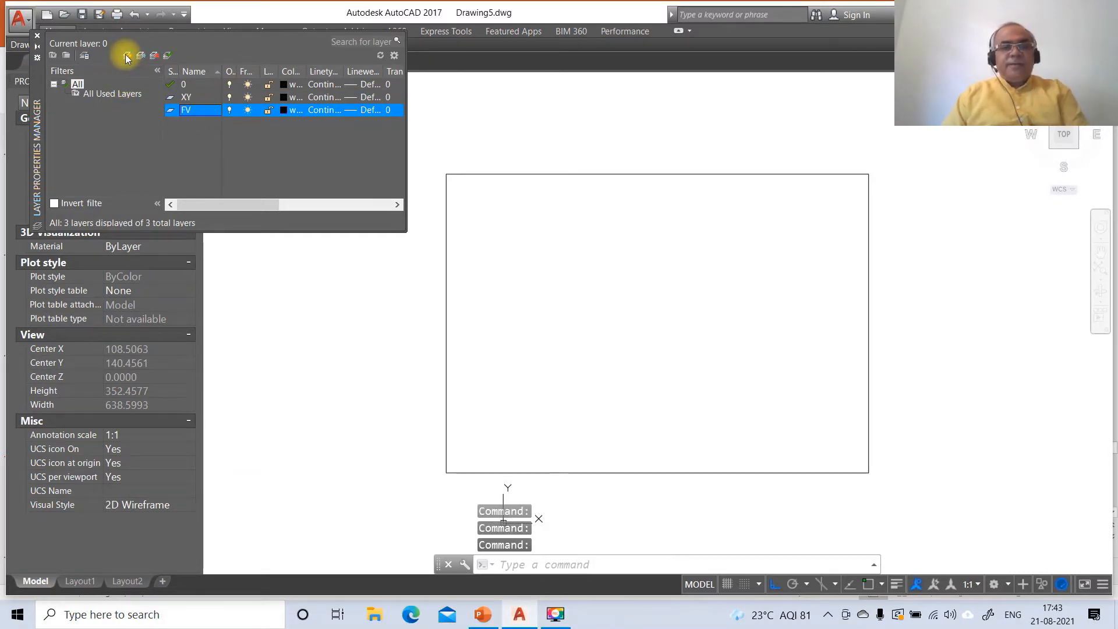
pyautogui.click(126, 55)
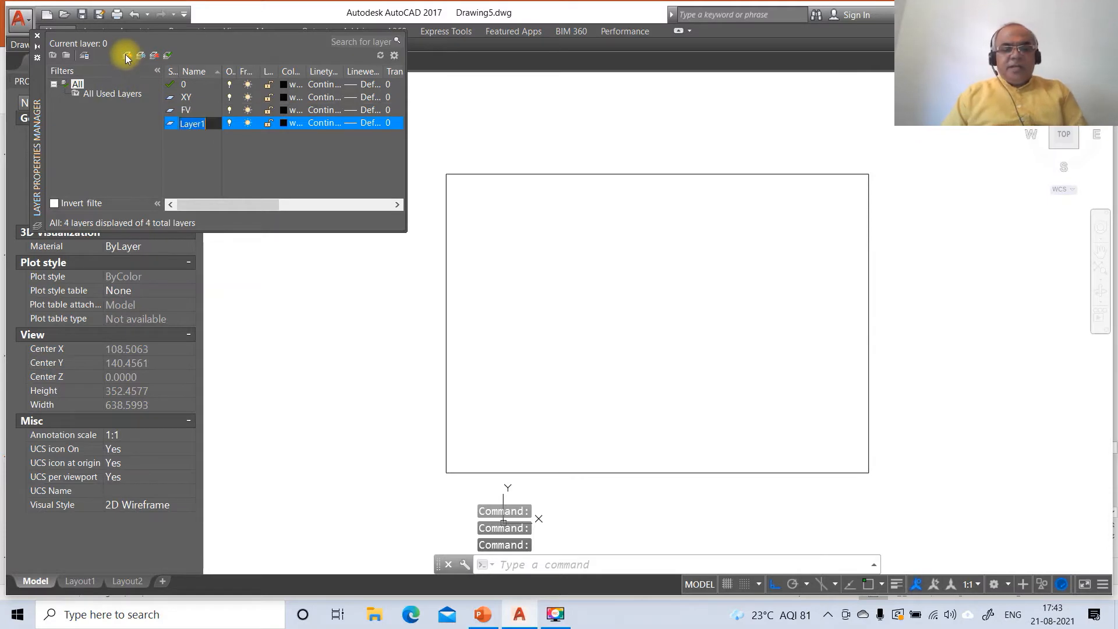
pyautogui.write('TV')
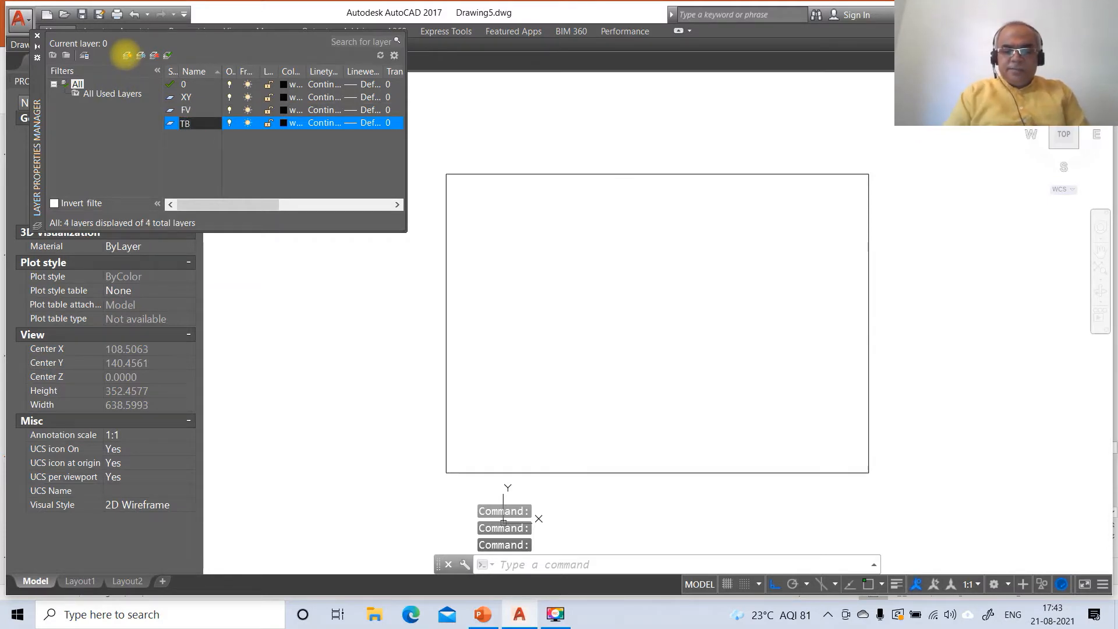
pyautogui.press('Return')
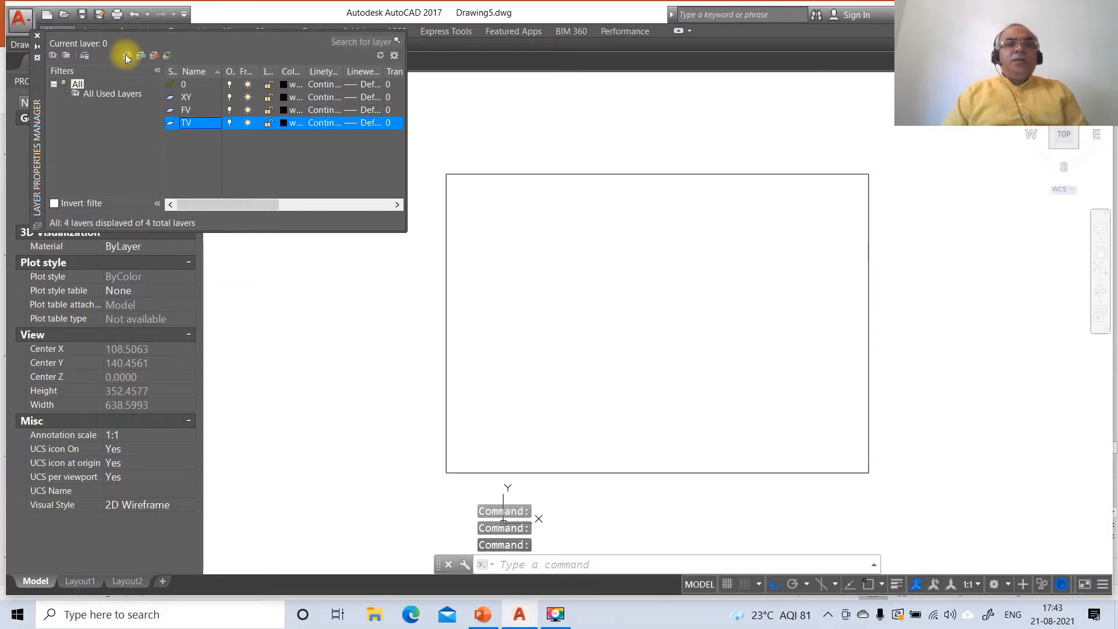
# Step: Set the lineweight of layer 0 to 0.09 mm and of layer XY to 0.13 mm
pyautogui.click(353, 86)
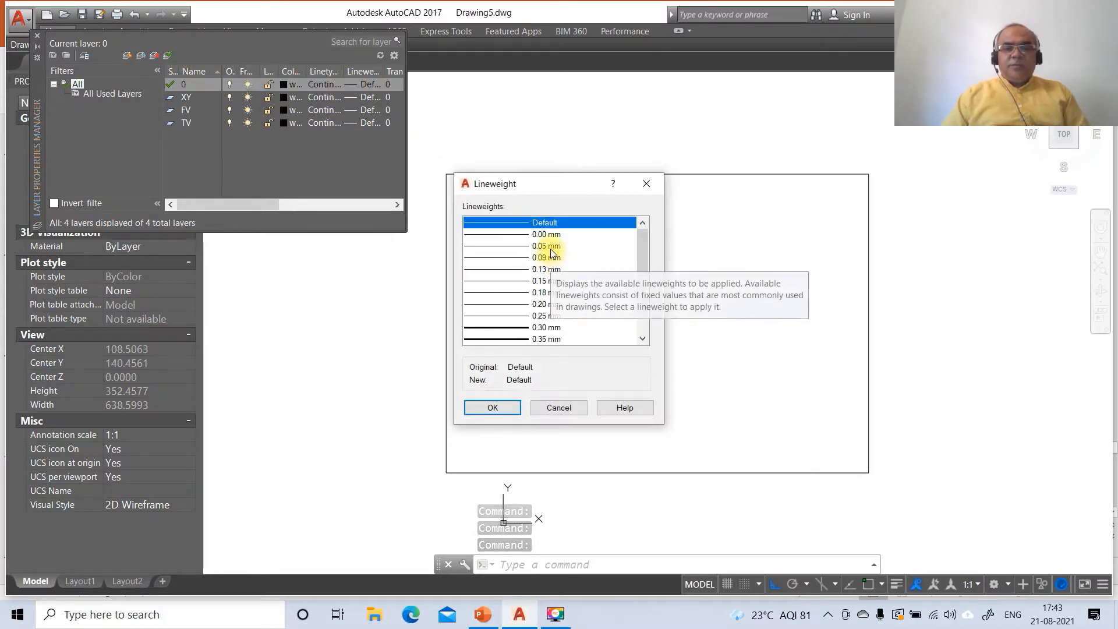
pyautogui.click(551, 260)
pyautogui.click(493, 408)
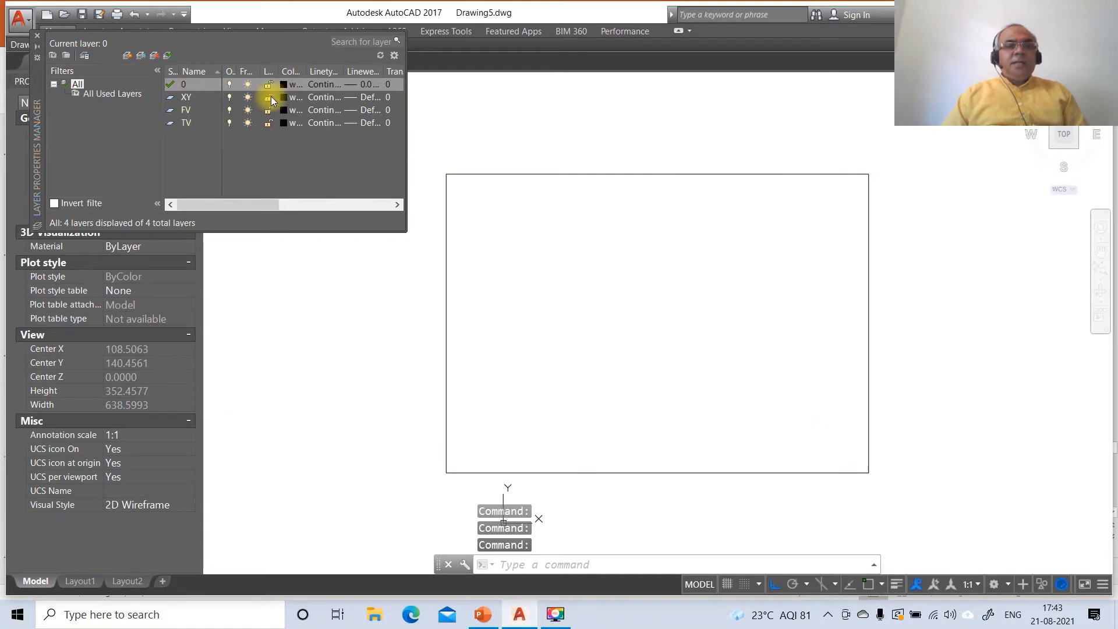
pyautogui.click(367, 98)
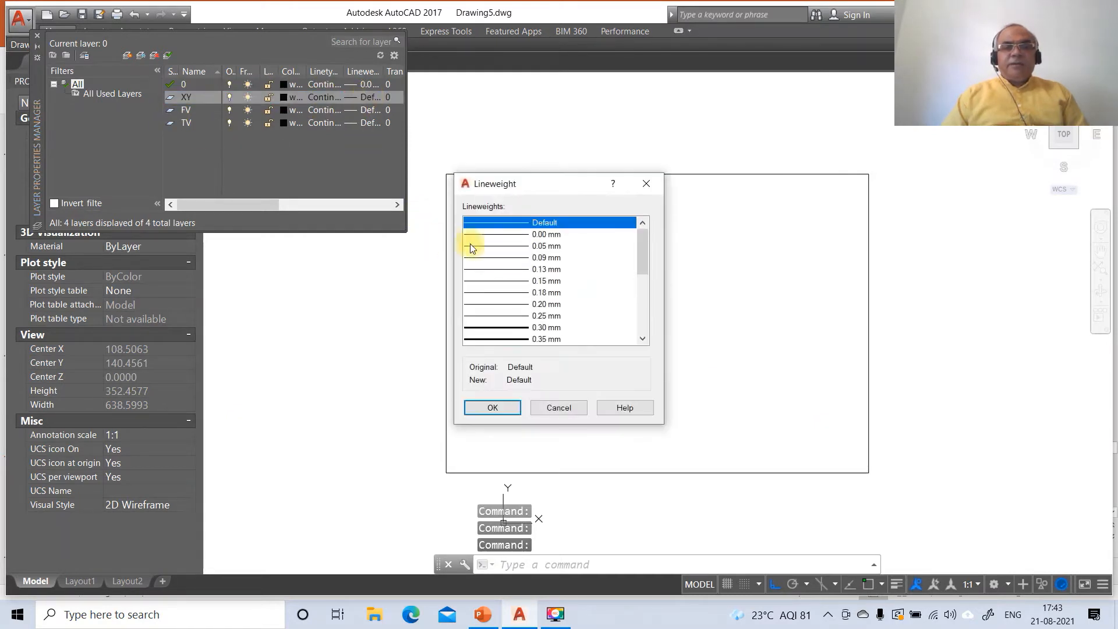
pyautogui.click(537, 269)
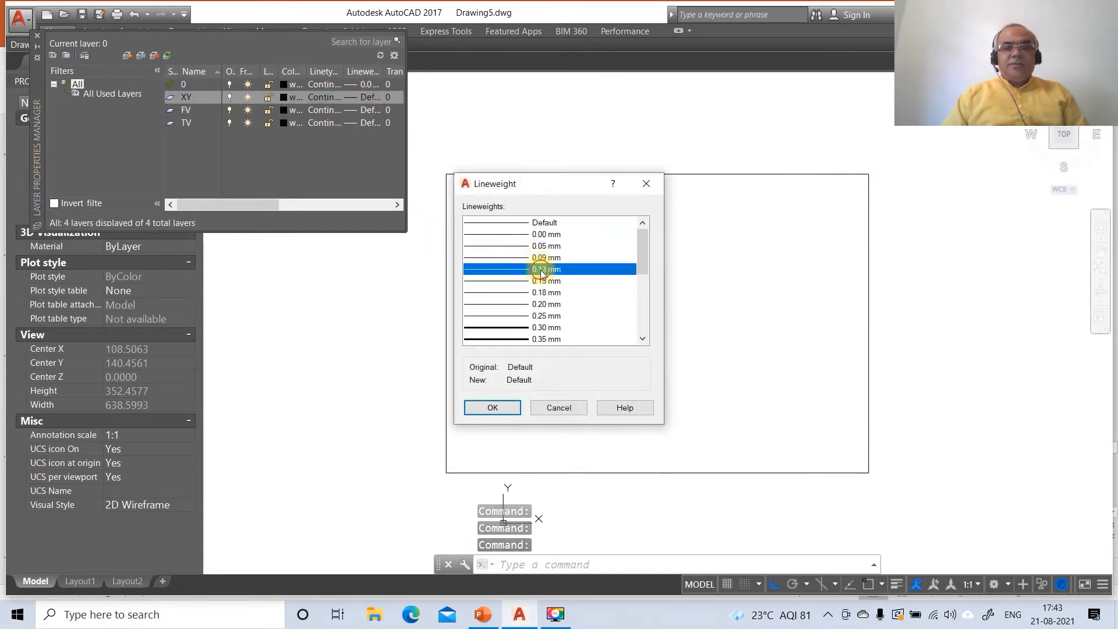
pyautogui.click(501, 411)
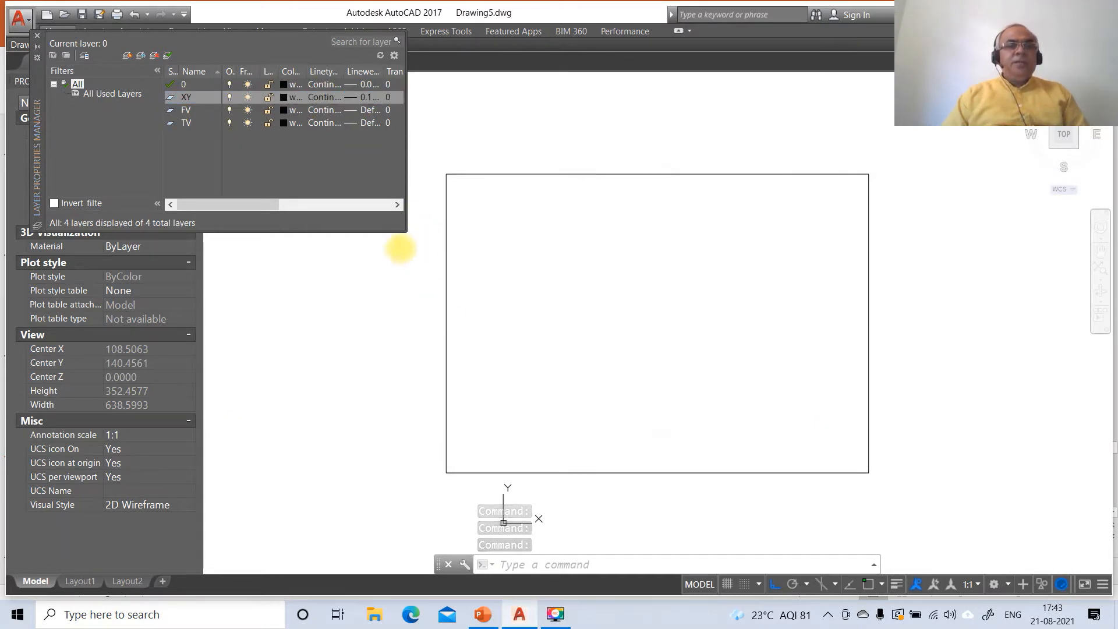
# Step: Set the lineweight of layers FV and TV to 0.50 mm
pyautogui.click(370, 110)
pyautogui.scroll(-3, 578, 331)
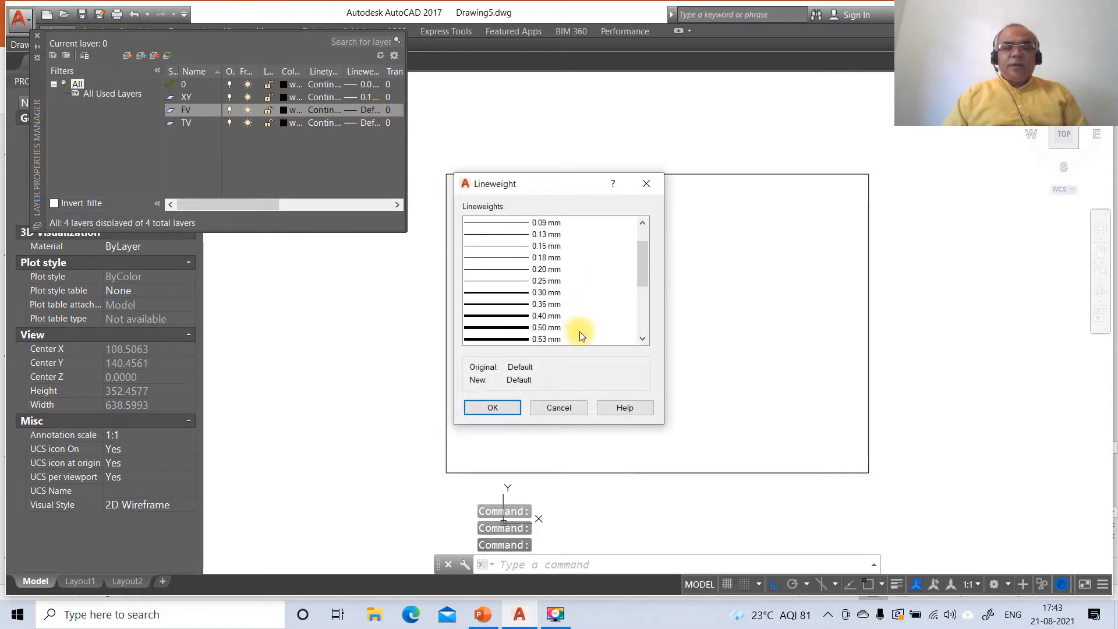
pyautogui.click(540, 270)
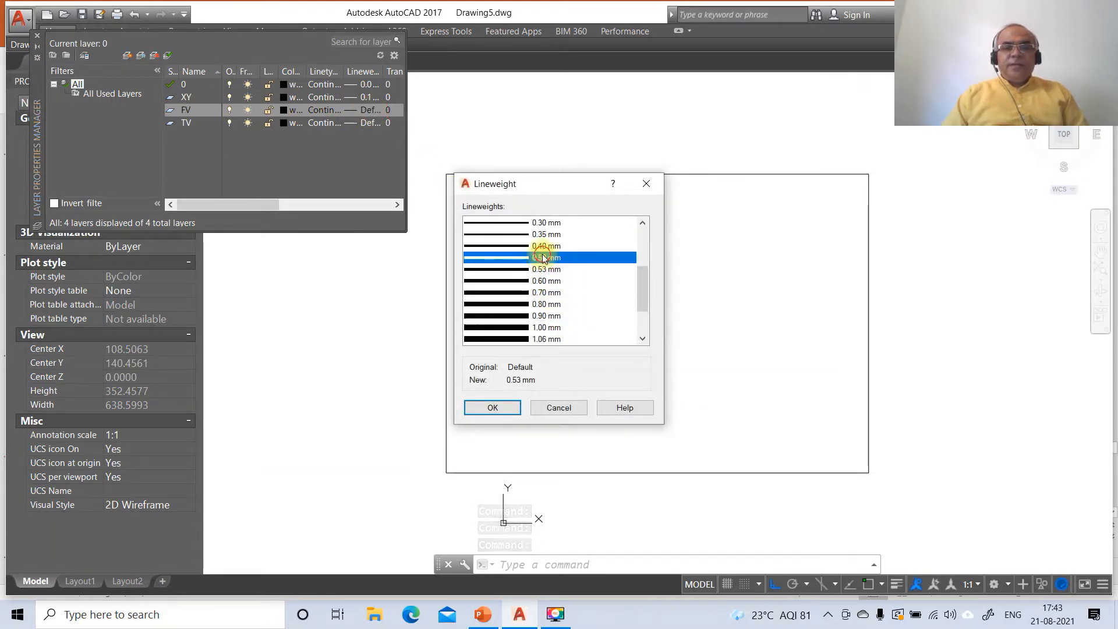
pyautogui.click(495, 406)
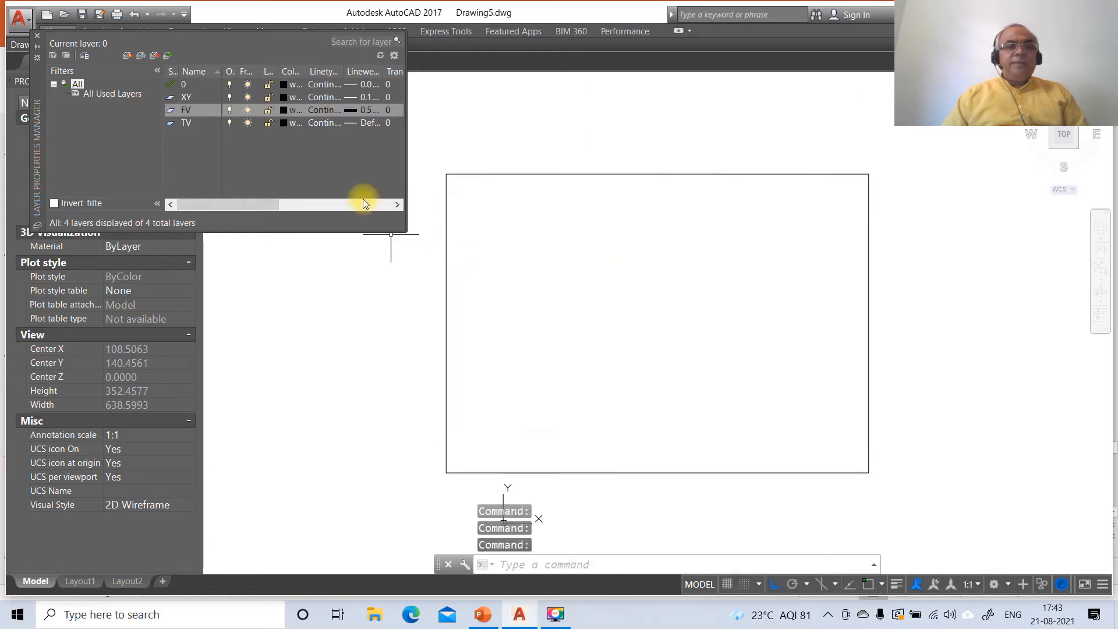
pyautogui.click(367, 123)
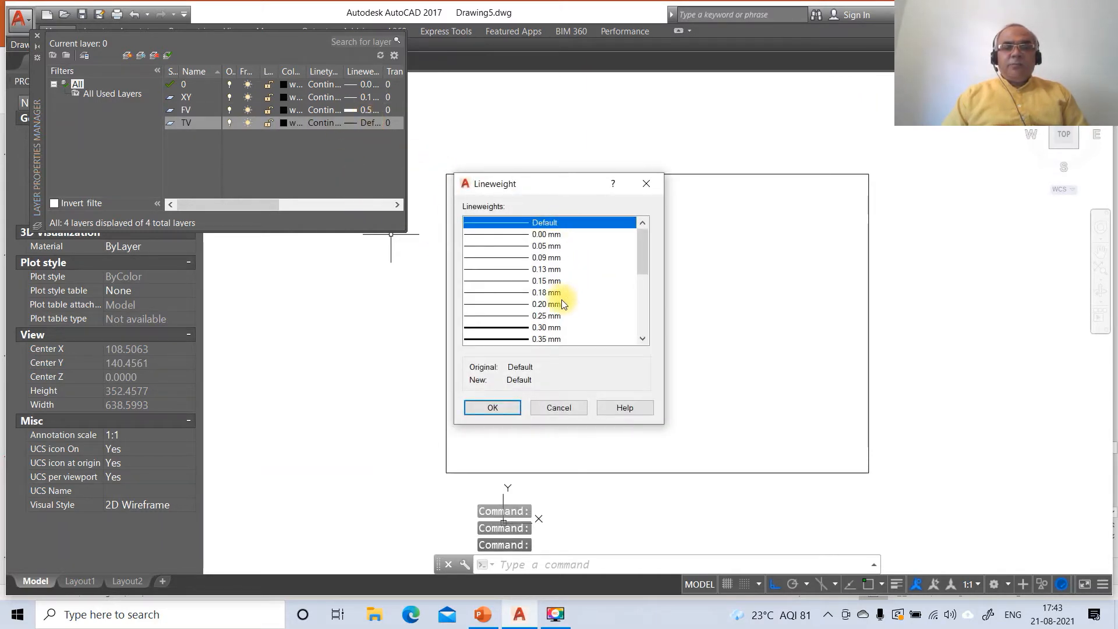
pyautogui.scroll(-1, 561, 299)
pyautogui.click(546, 328)
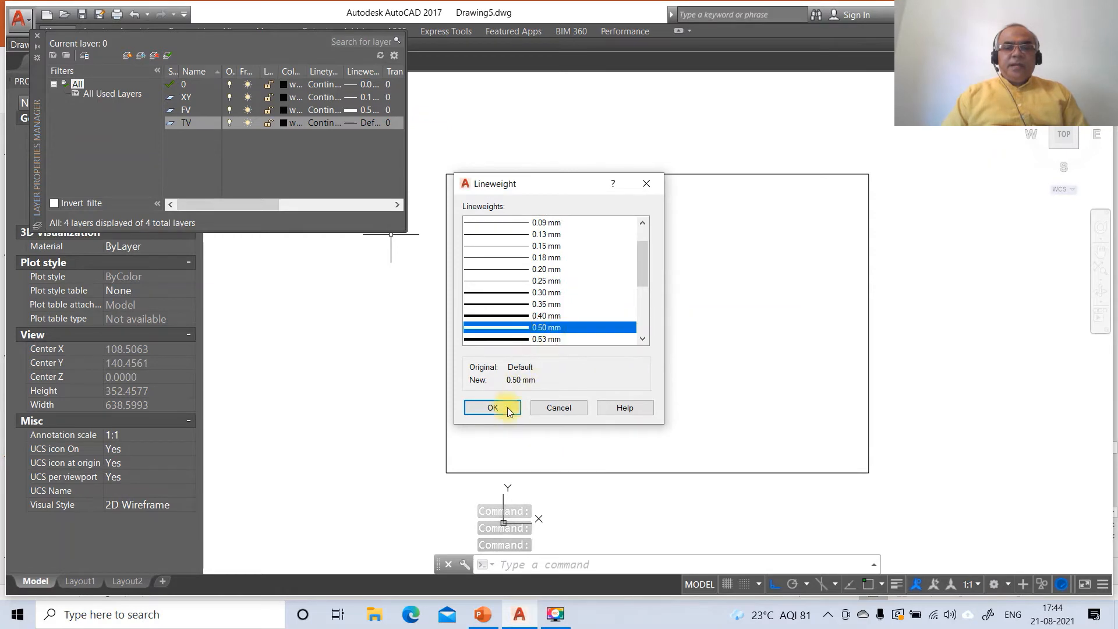
pyautogui.click(493, 407)
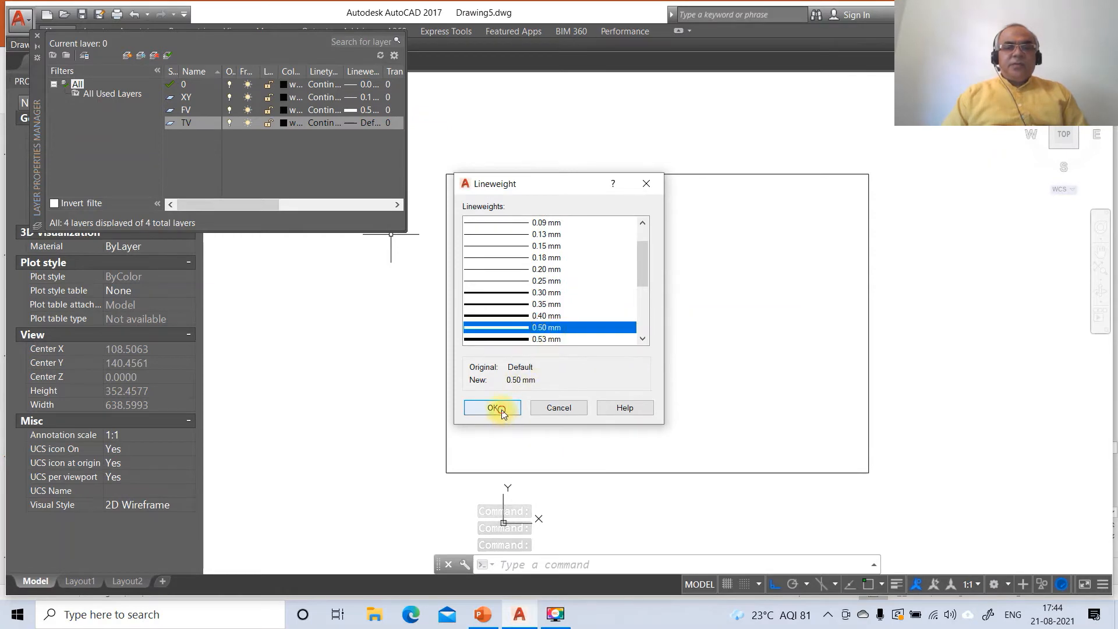
# Step: Assign magenta to layer TV and blue to layer FV, and close the layer manager
pyautogui.click(284, 123)
pyautogui.click(506, 338)
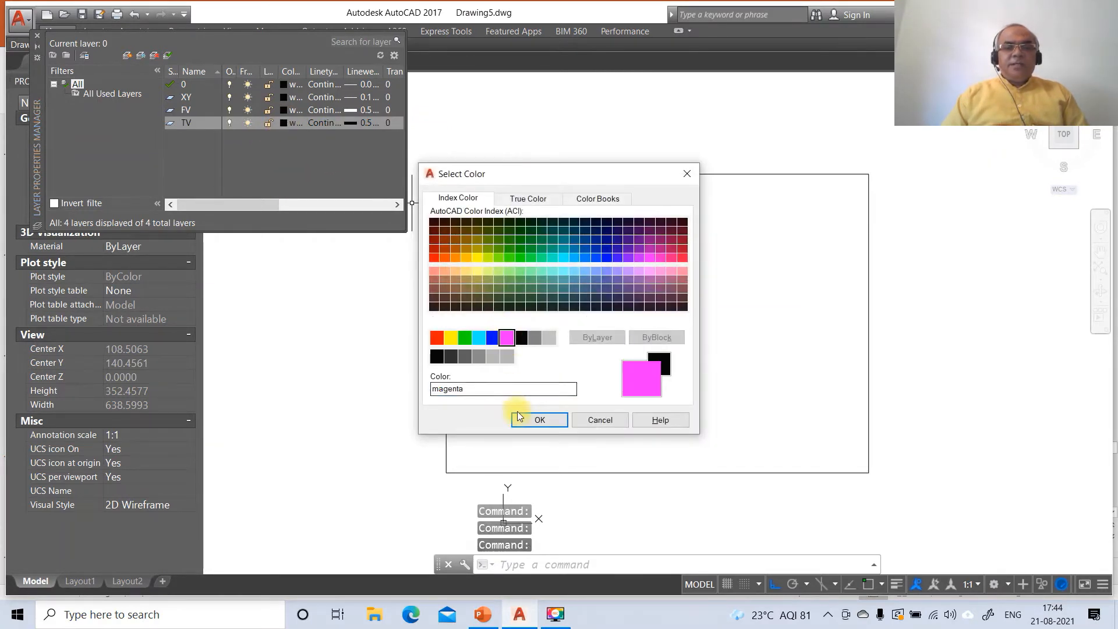
pyautogui.click(518, 418)
pyautogui.click(294, 111)
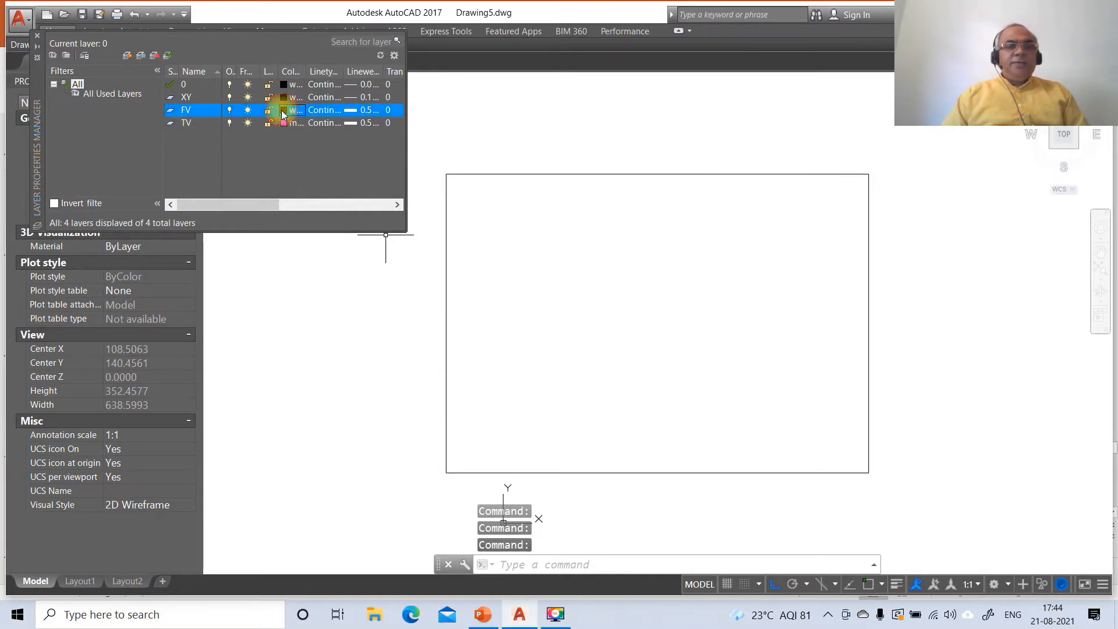
pyautogui.click(493, 338)
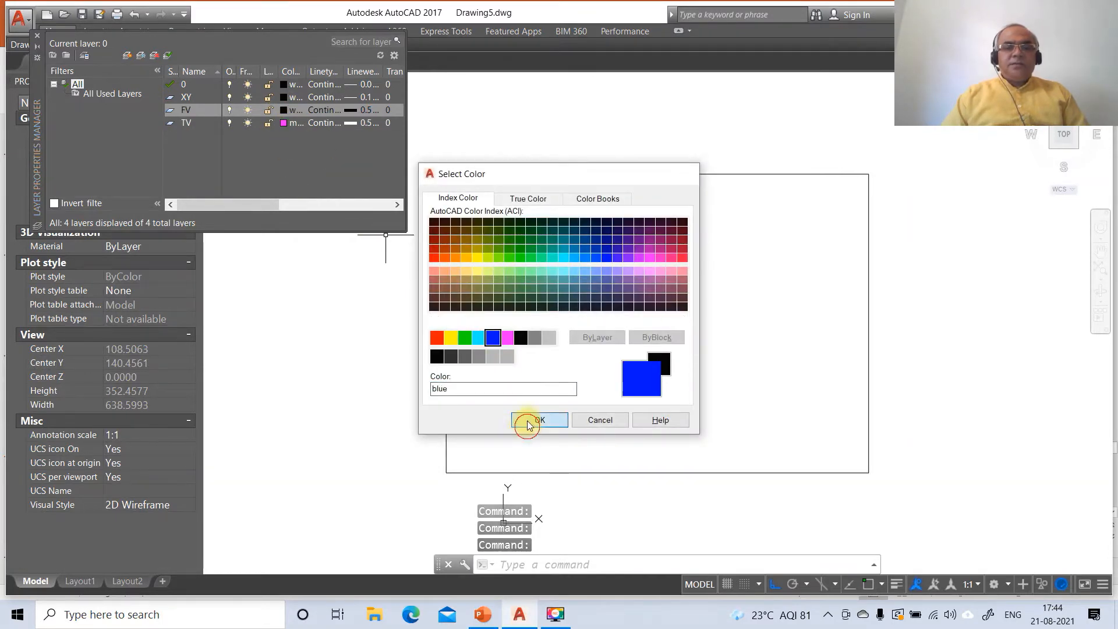
pyautogui.click(528, 423)
pyautogui.click(37, 36)
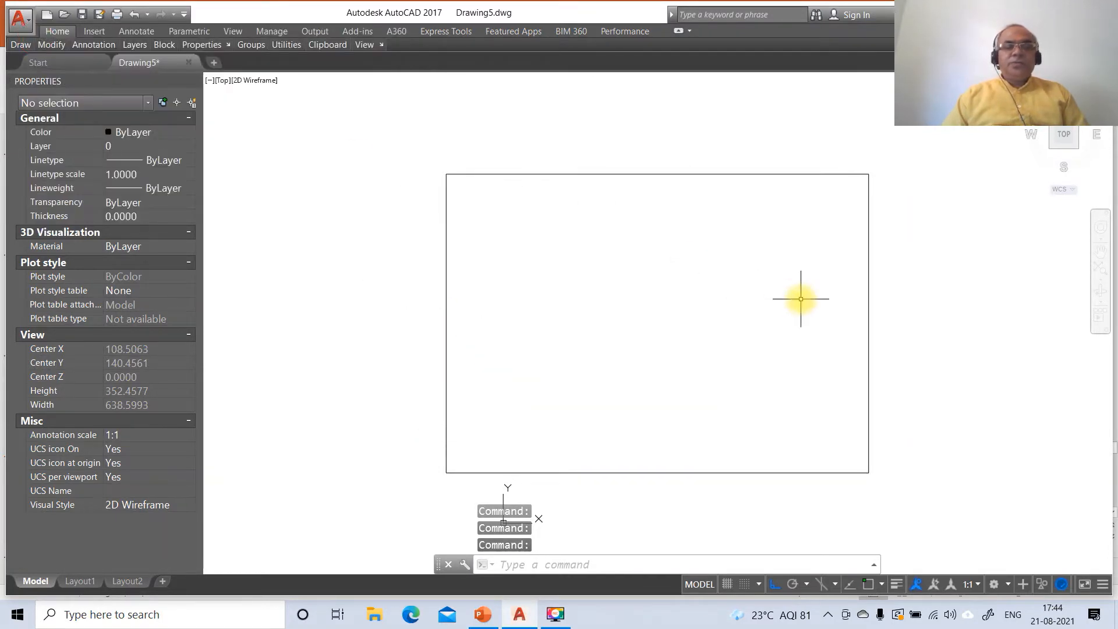
# Step: Check the side length on the PowerPoint solution slide, and draw a four-sided polygon by edge with 40 mm sides in the sheet's left half
pyautogui.click(483, 614)
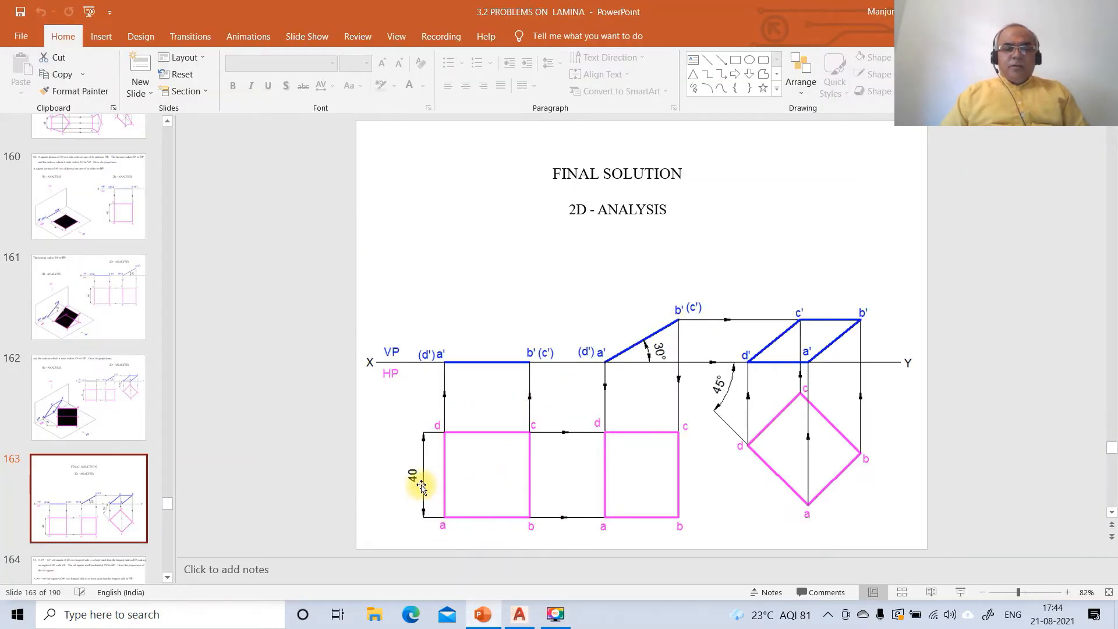
pyautogui.click(519, 614)
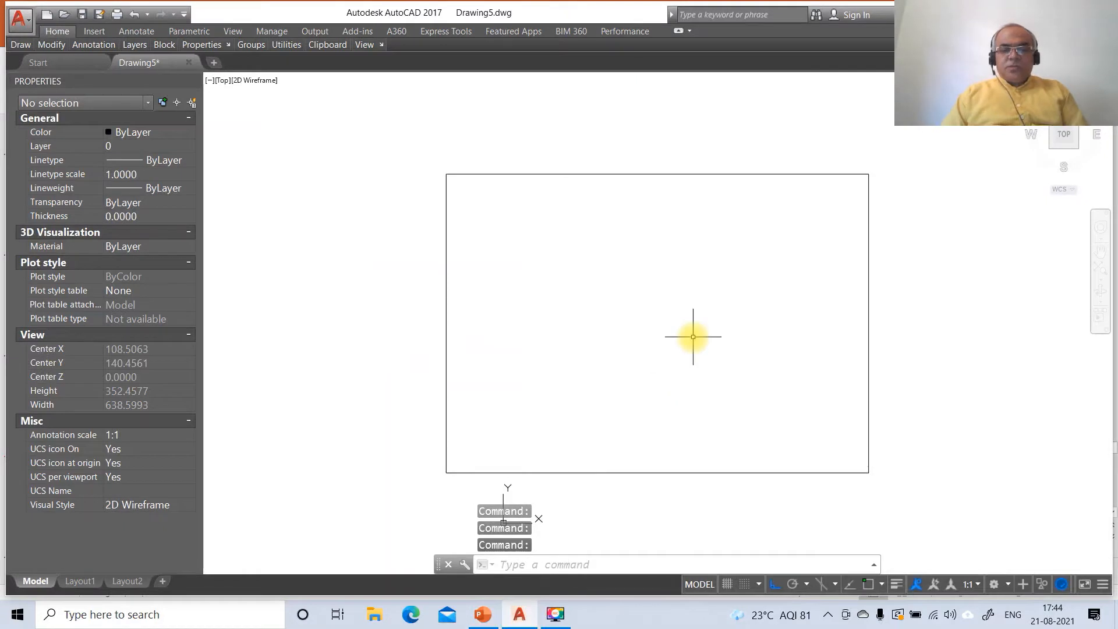
pyautogui.write('pol')
pyautogui.press('Return')
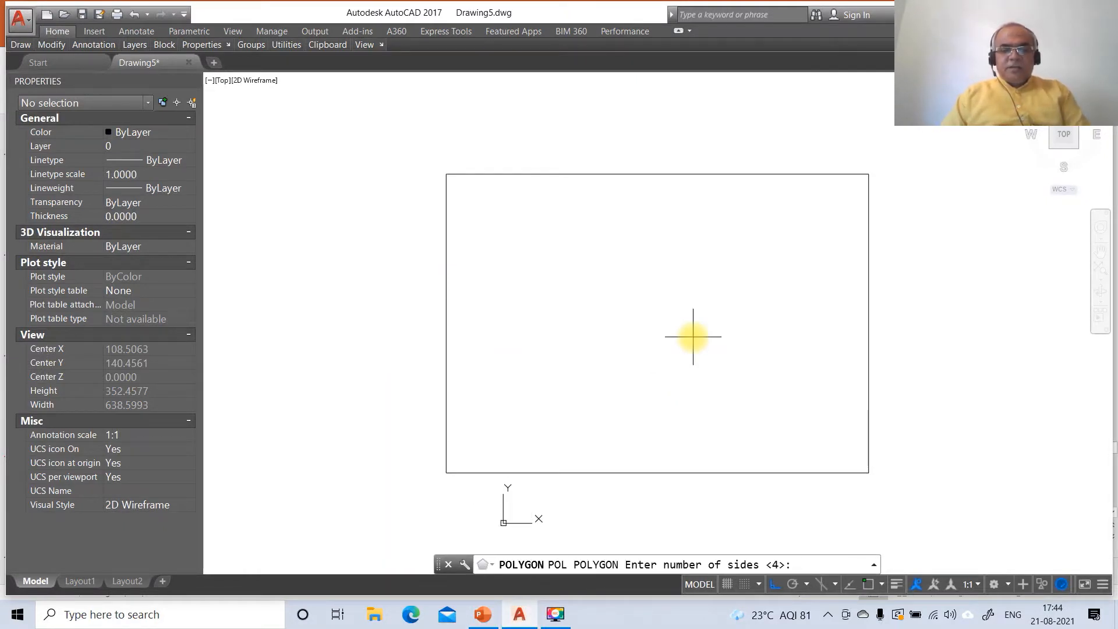
pyautogui.press('Return')
pyautogui.write('e')
pyautogui.press('Return')
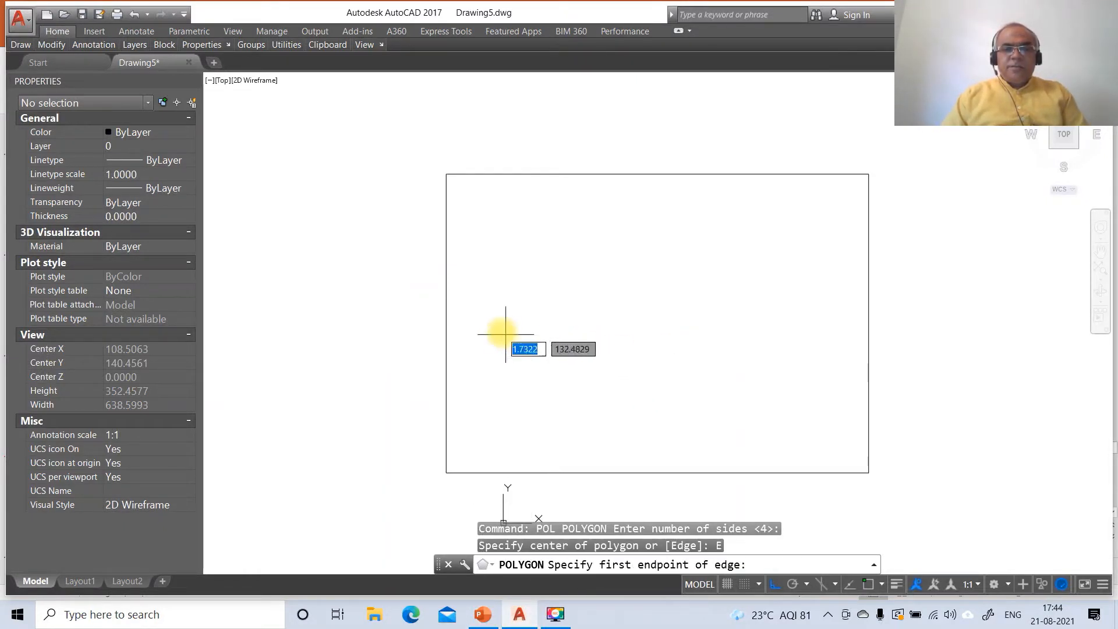
pyautogui.click(508, 331)
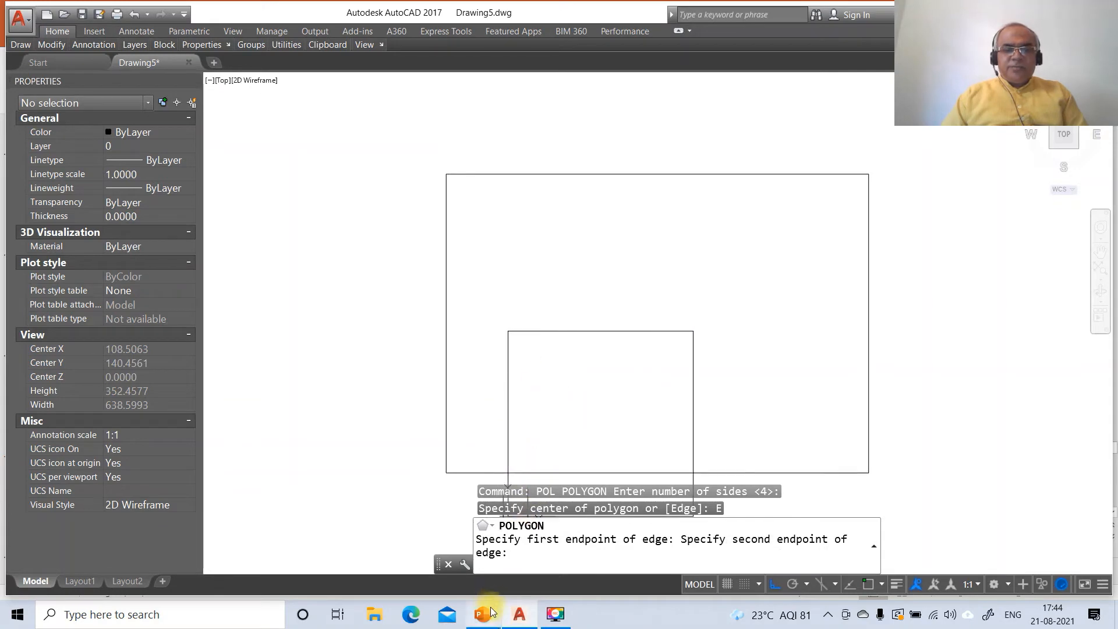
pyautogui.click(483, 622)
pyautogui.click(524, 615)
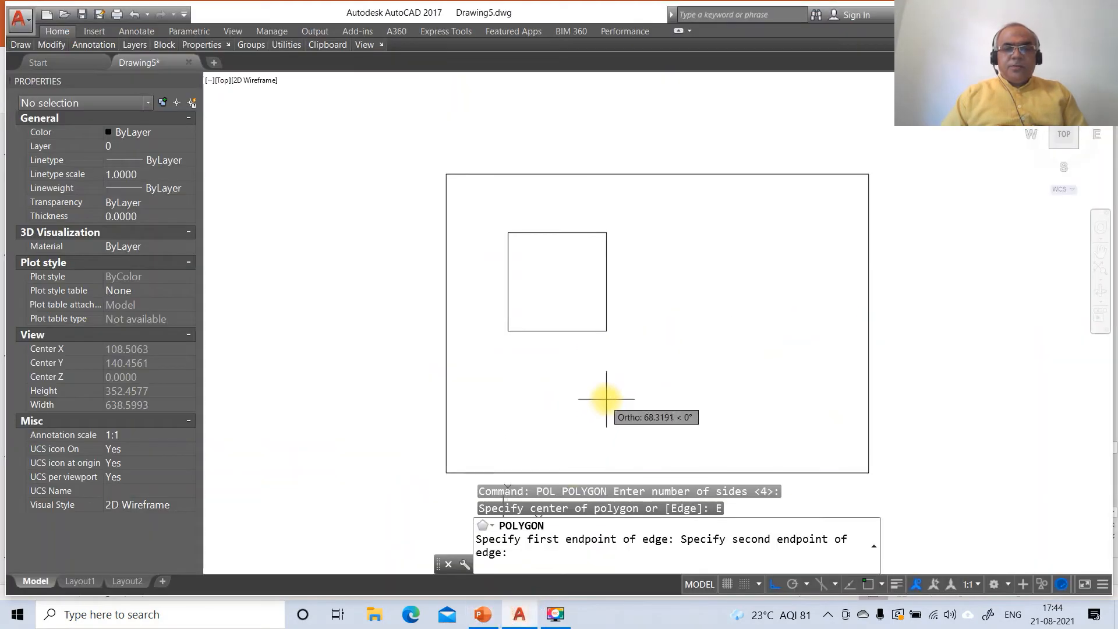
pyautogui.write('40')
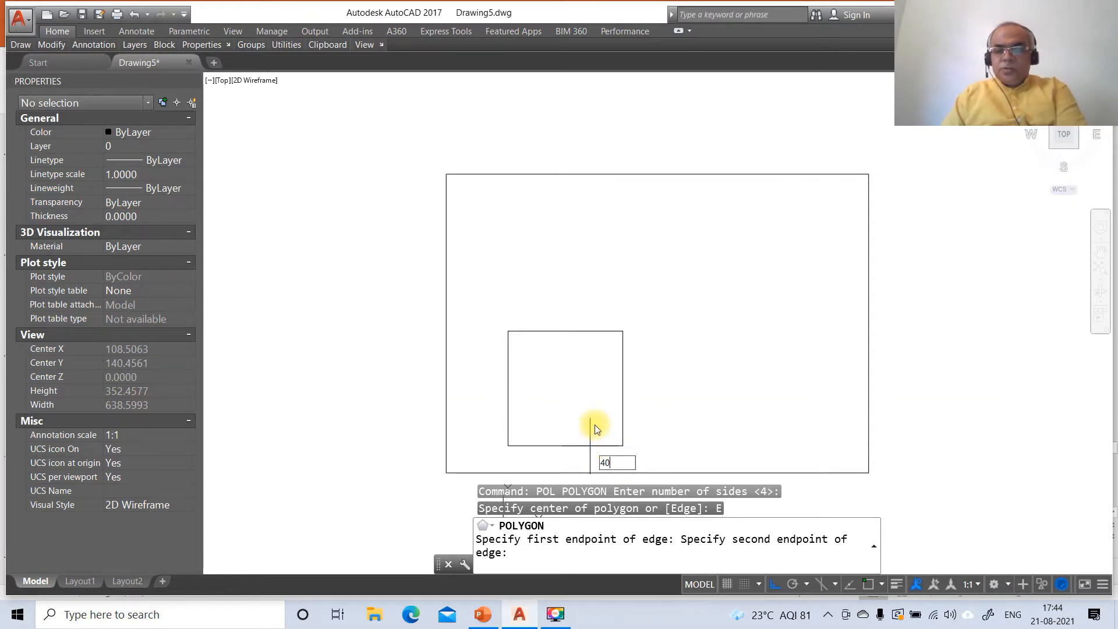
pyautogui.press('Return')
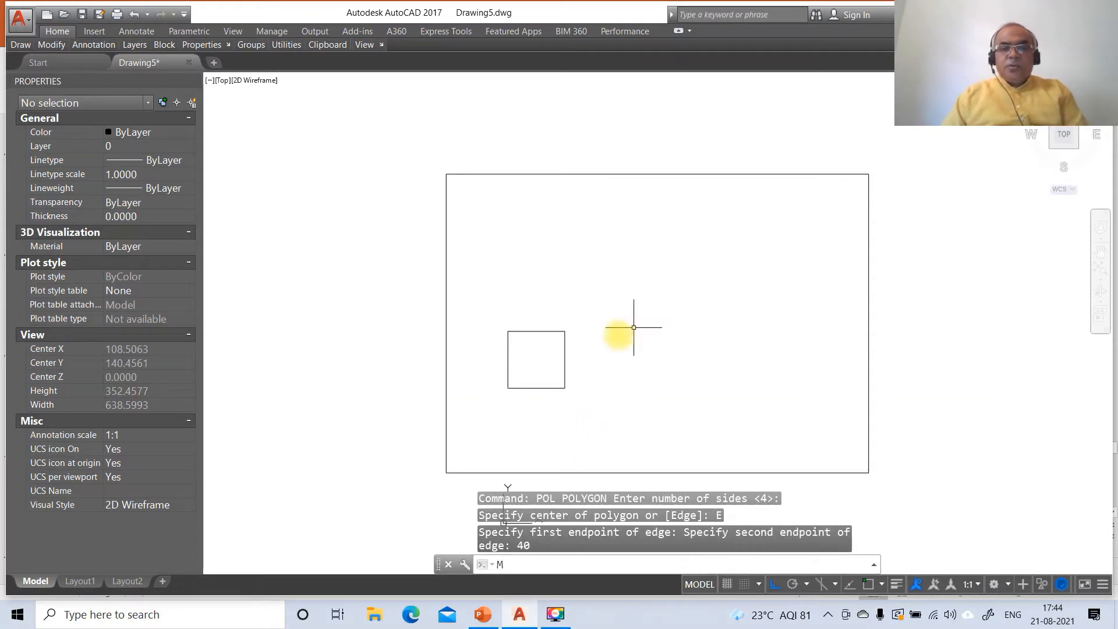
# Step: Move the square horizontally about 12 mm to the right
pyautogui.write('m')
pyautogui.press('Return')
pyautogui.click(559, 388)
pyautogui.press('Return')
pyautogui.click(574, 402)
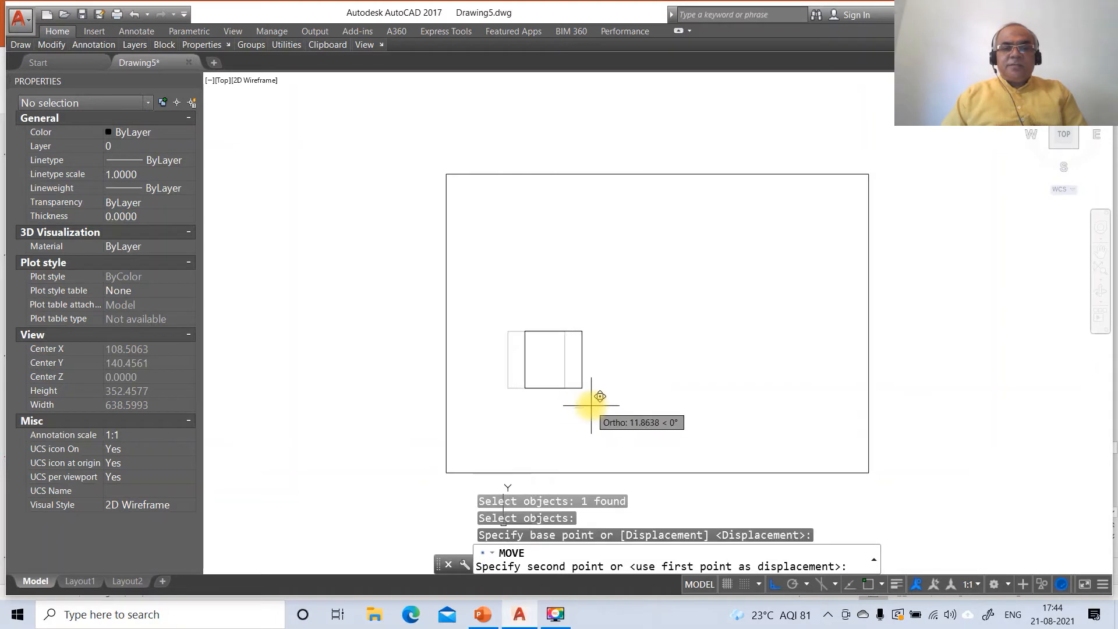
pyautogui.click(591, 401)
# Step: Draw a horizontal line above the square, extending past both of its sides
pyautogui.write('l')
pyautogui.press('Return')
pyautogui.click(501, 291)
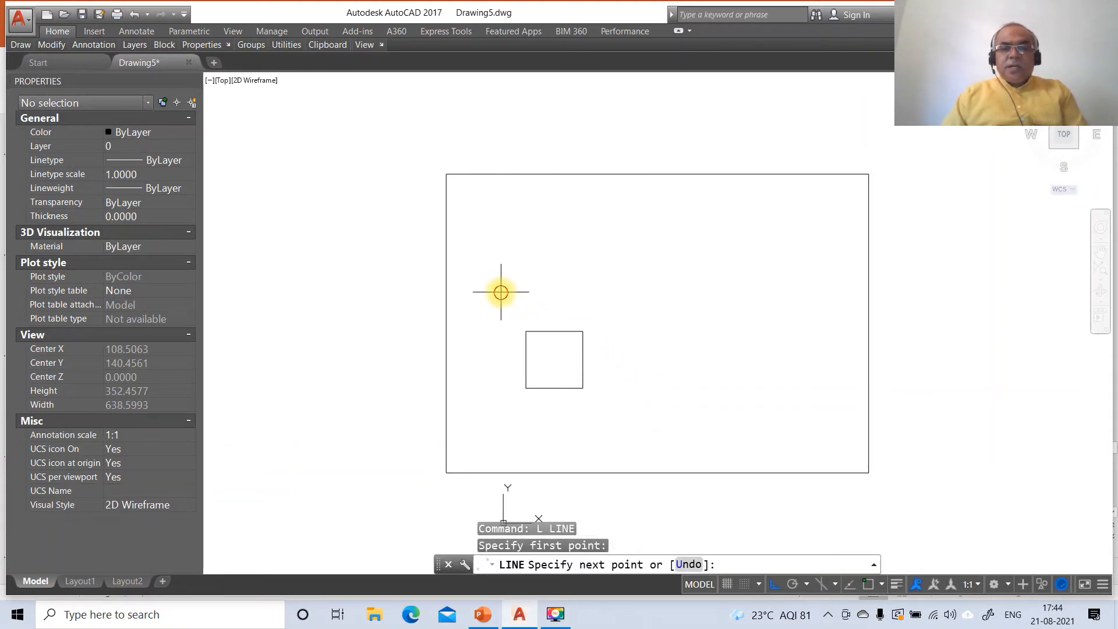
pyautogui.click(614, 303)
pyautogui.press('Return')
# Step: Draw a vertical projector from the square's upper-left corner perpendicular to the horizontal line above
pyautogui.press('Return')
pyautogui.write('int')
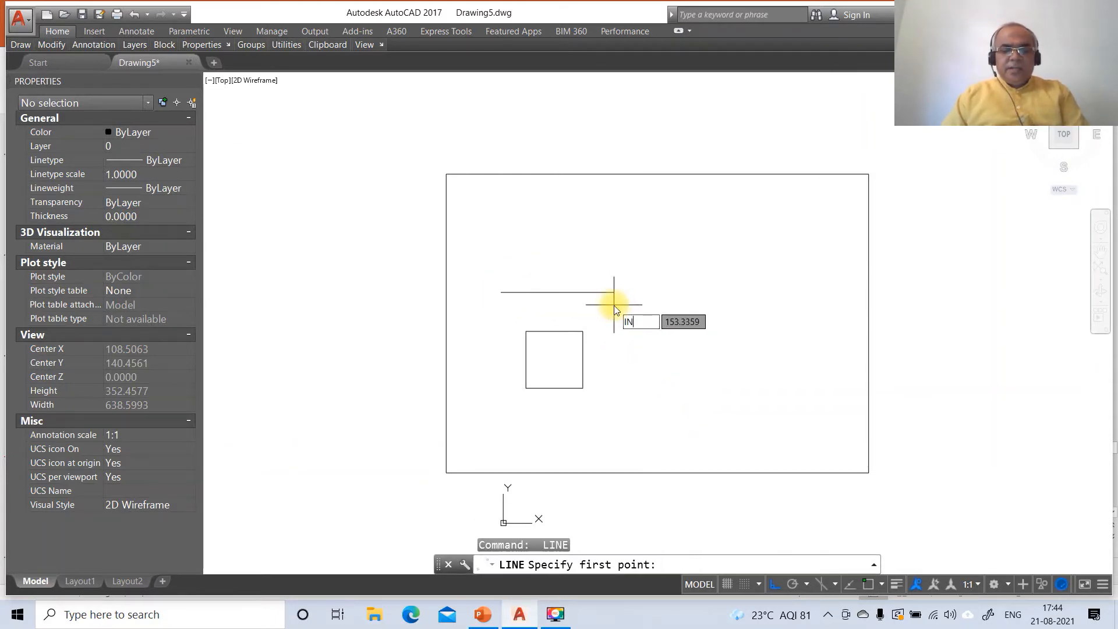
pyautogui.press('Return')
pyautogui.click(527, 335)
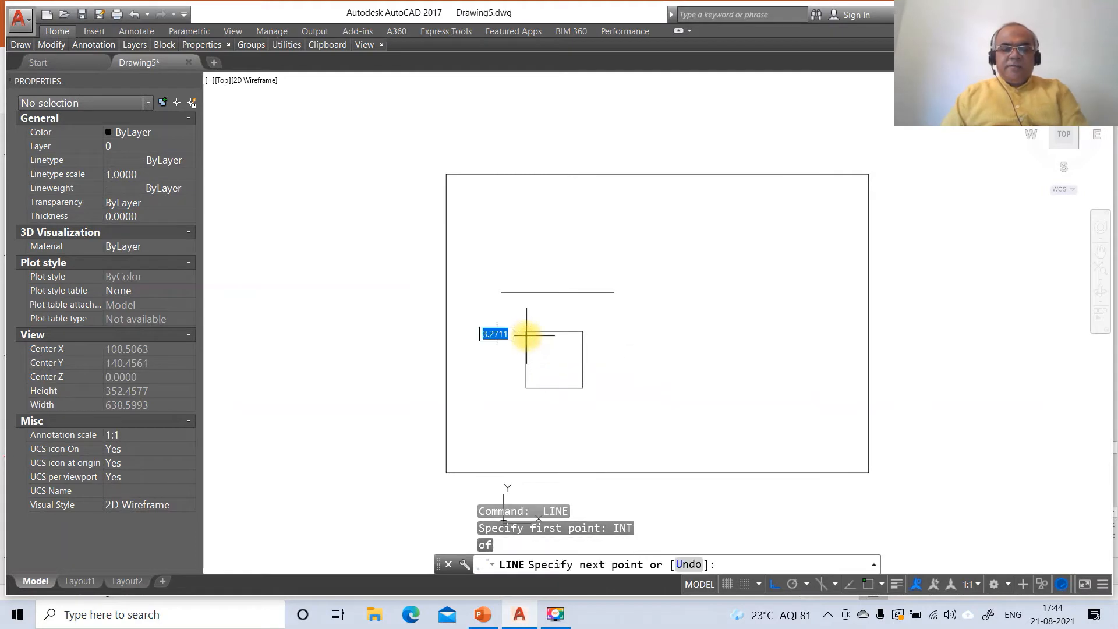
pyautogui.press('Return')
pyautogui.click(531, 294)
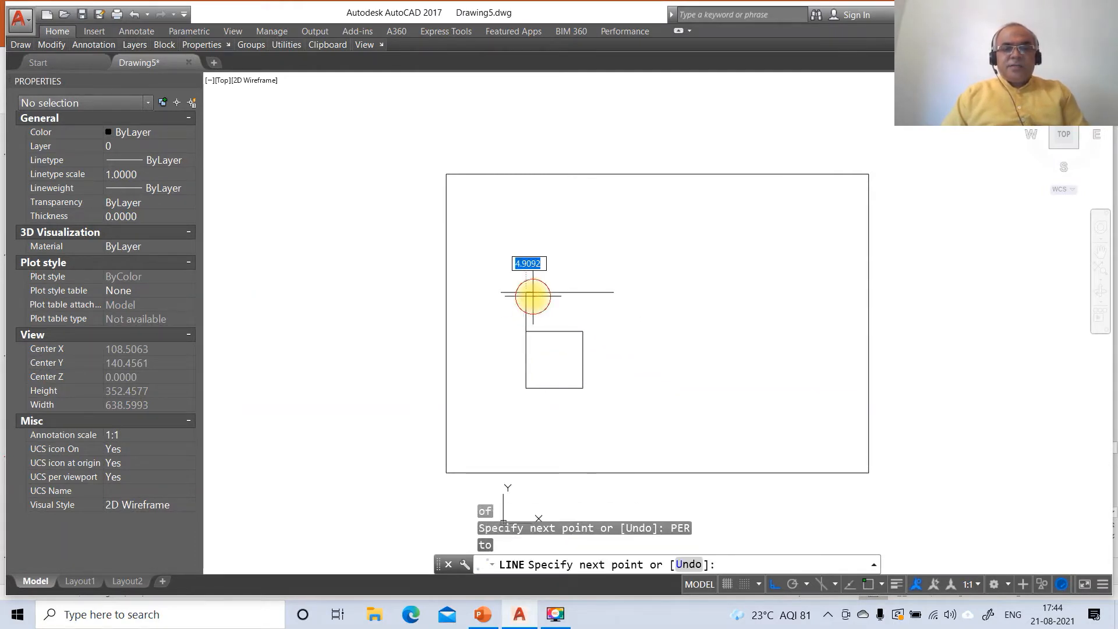
pyautogui.press('Return')
# Step: Draw a second projector from the square's upper-right corner perpendicular to the horizontal line
pyautogui.press('Return')
pyautogui.write('int')
pyautogui.press('Return')
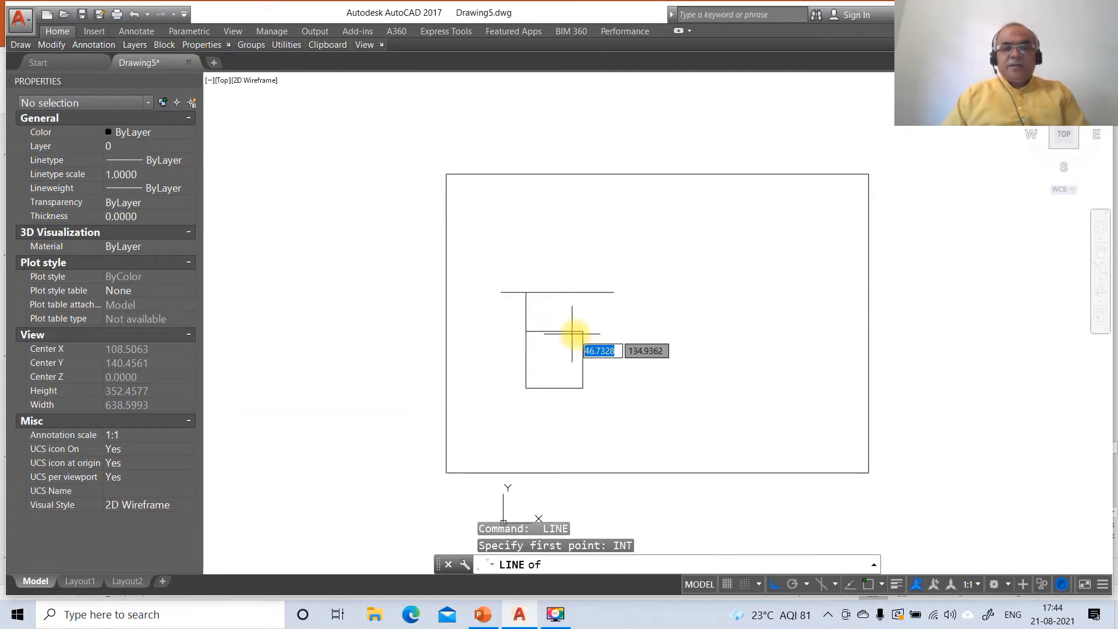
pyautogui.click(578, 334)
pyautogui.write('PER')
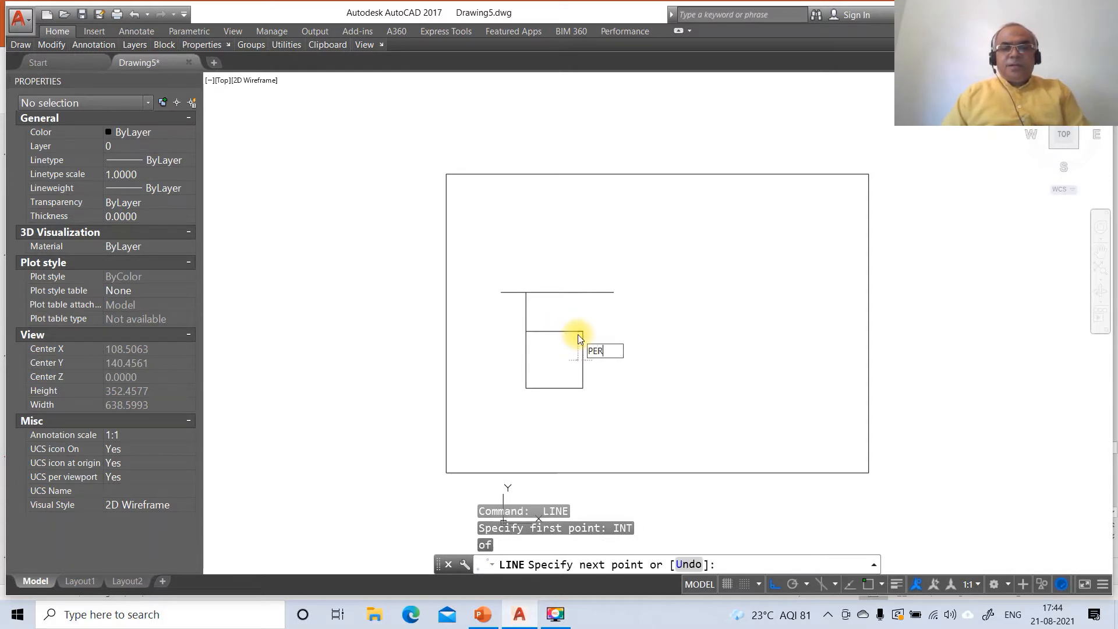
pyautogui.press('Return')
pyautogui.click(580, 292)
pyautogui.press('Return')
# Step: Fillet the horizontal line with both projectors at radius 0 to trim its overhanging ends
pyautogui.write('F')
pyautogui.press('Return')
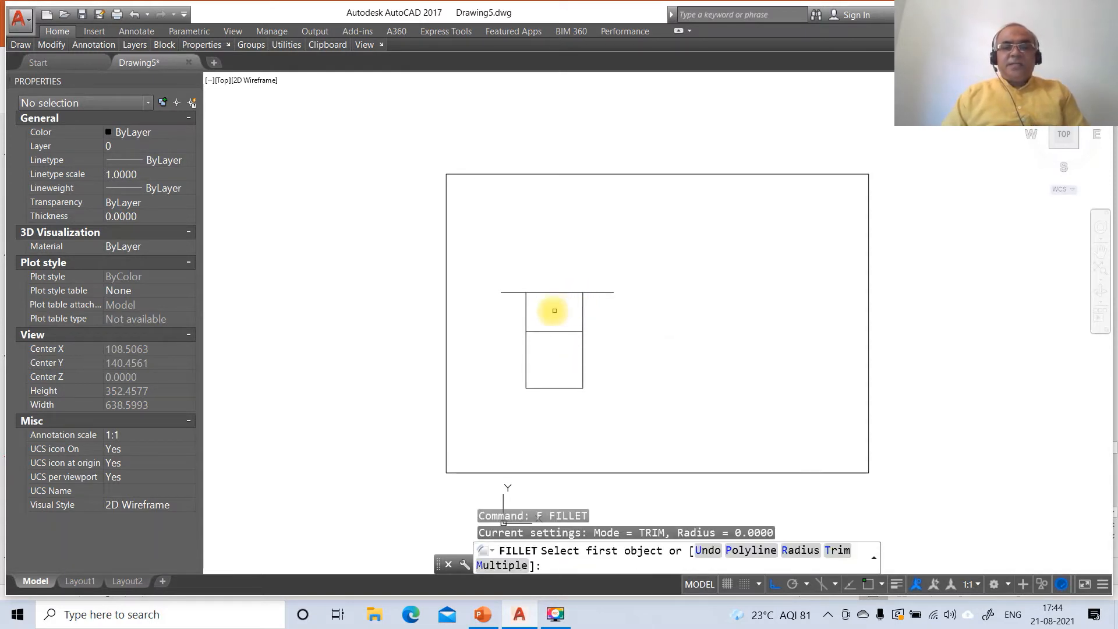
pyautogui.click(527, 312)
pyautogui.click(537, 293)
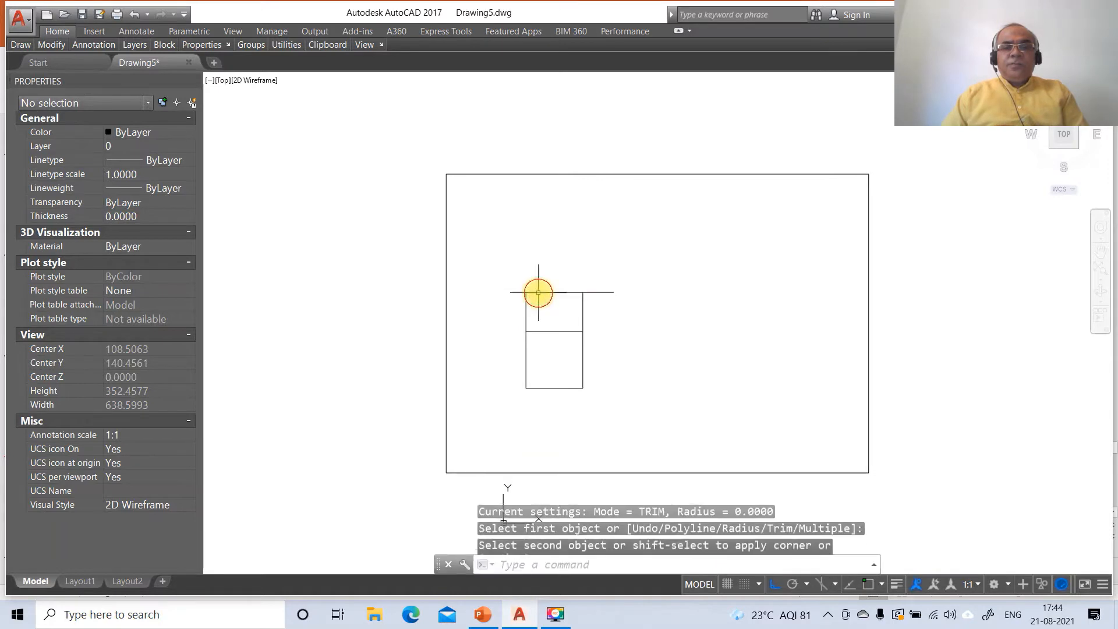
pyautogui.press('Return')
pyautogui.click(545, 292)
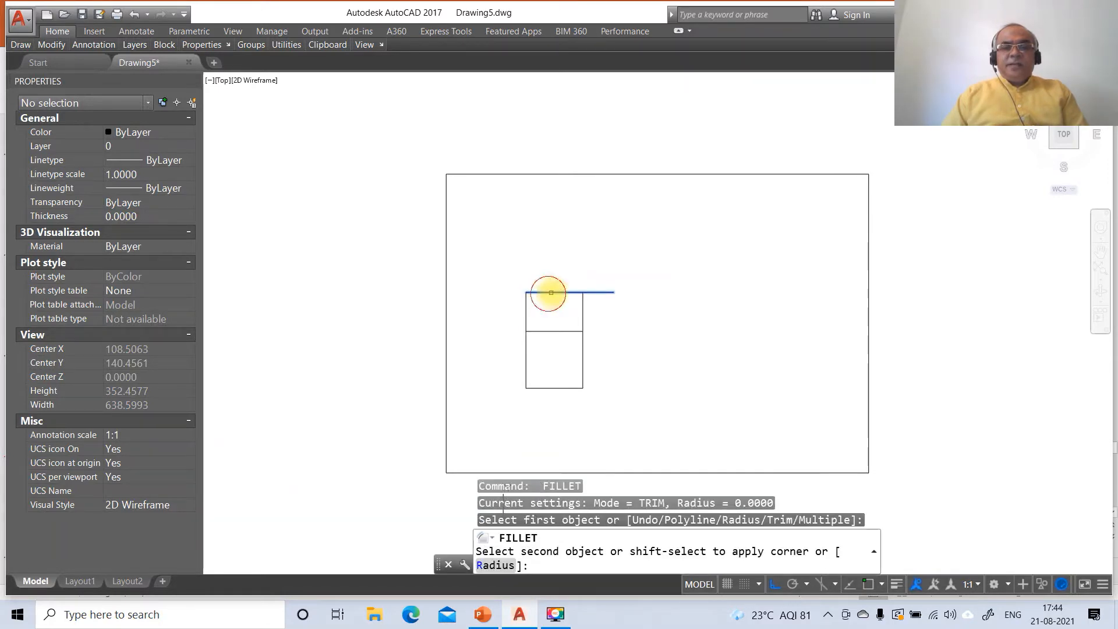
pyautogui.click(582, 302)
# Step: Assign the trimmed horizontal line above the square to layer FV
pyautogui.click(566, 293)
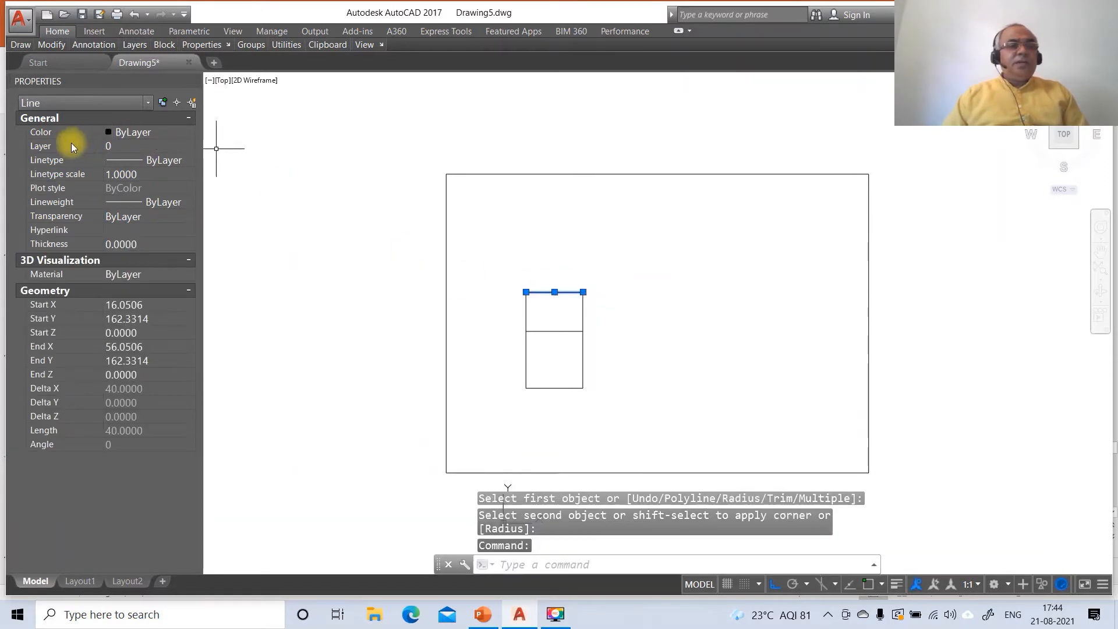
pyautogui.click(122, 146)
pyautogui.click(190, 150)
pyautogui.click(155, 170)
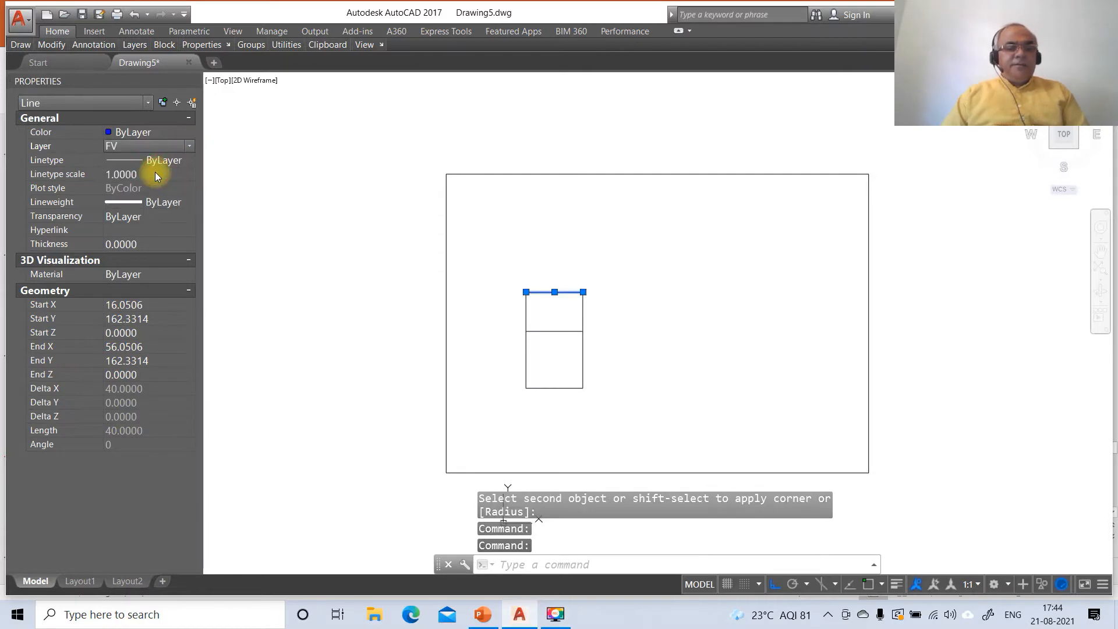
pyautogui.press('Escape')
# Step: Assign the square to layer TV and turn on lineweight display
pyautogui.click(543, 333)
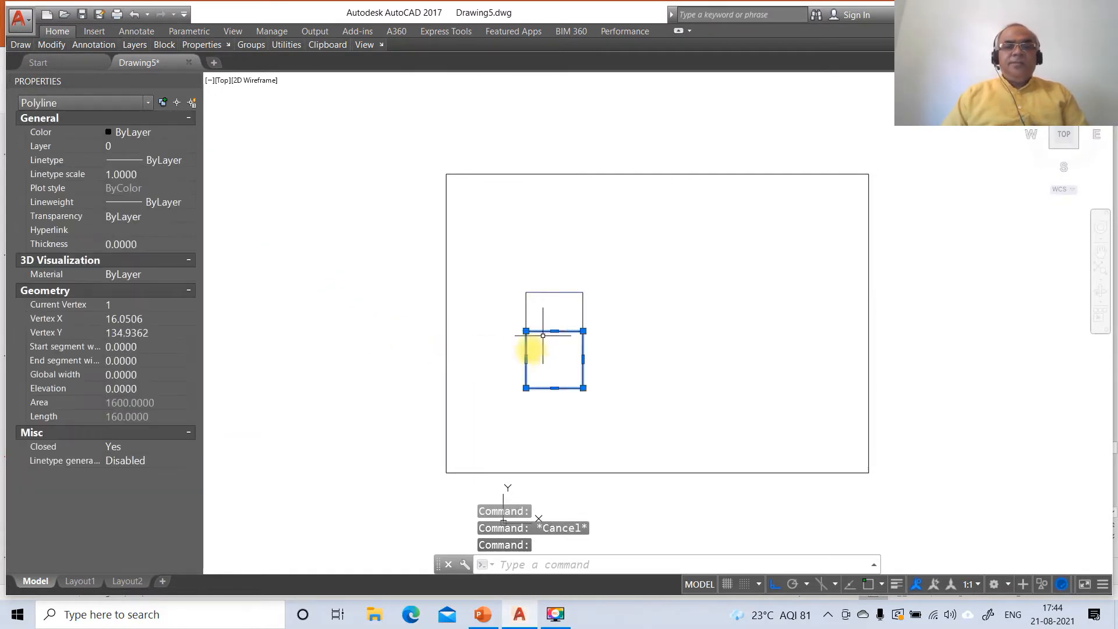
pyautogui.click(64, 146)
pyautogui.click(188, 146)
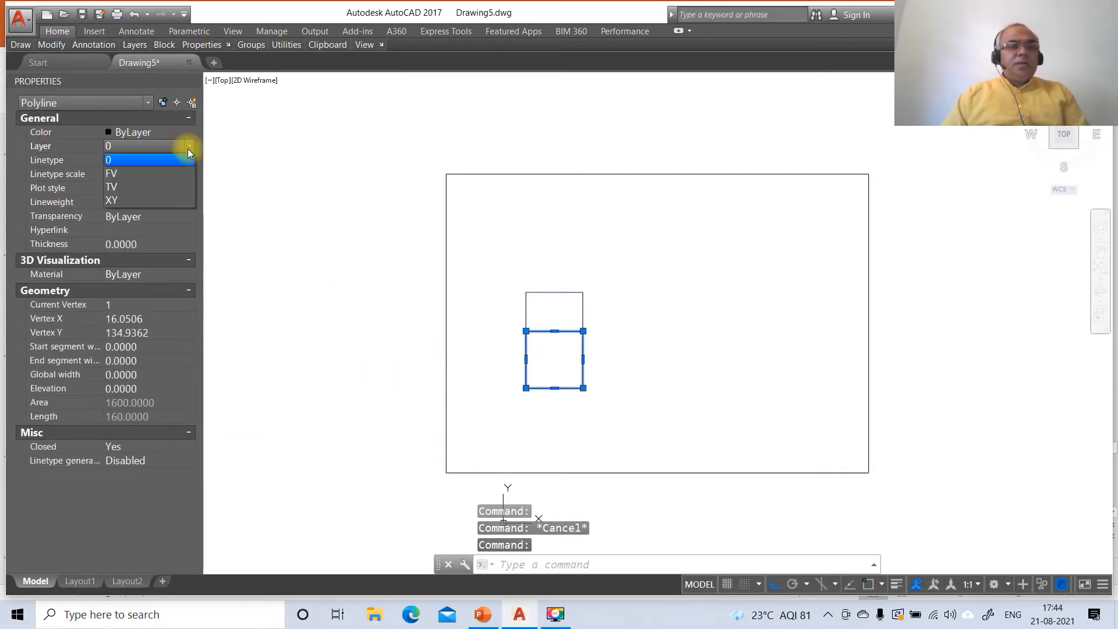
pyautogui.click(152, 186)
pyautogui.press('Escape')
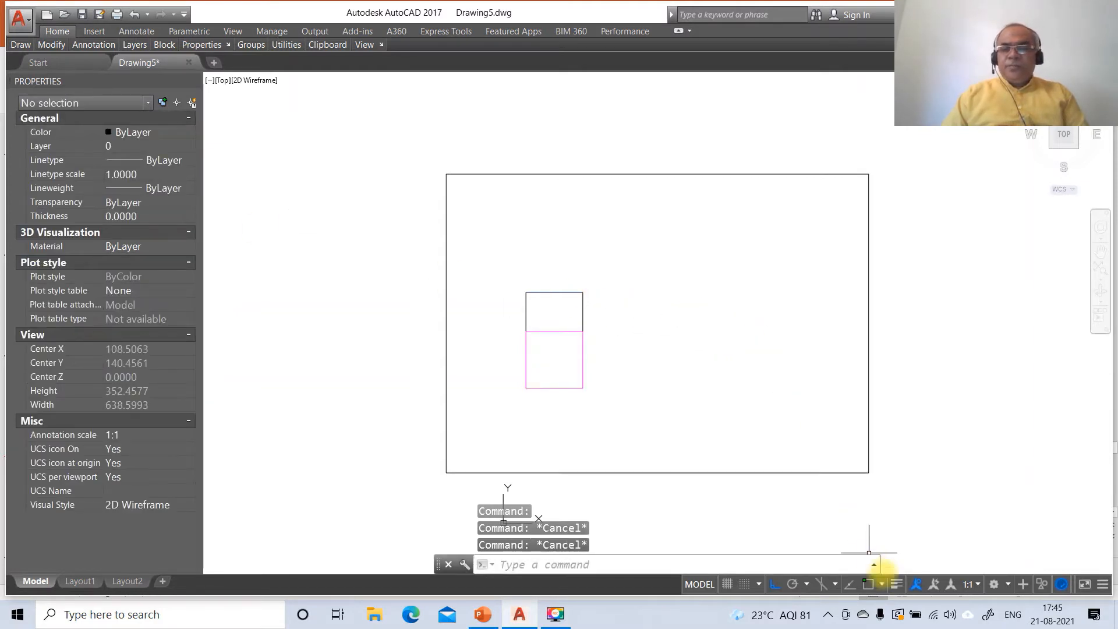
pyautogui.click(898, 585)
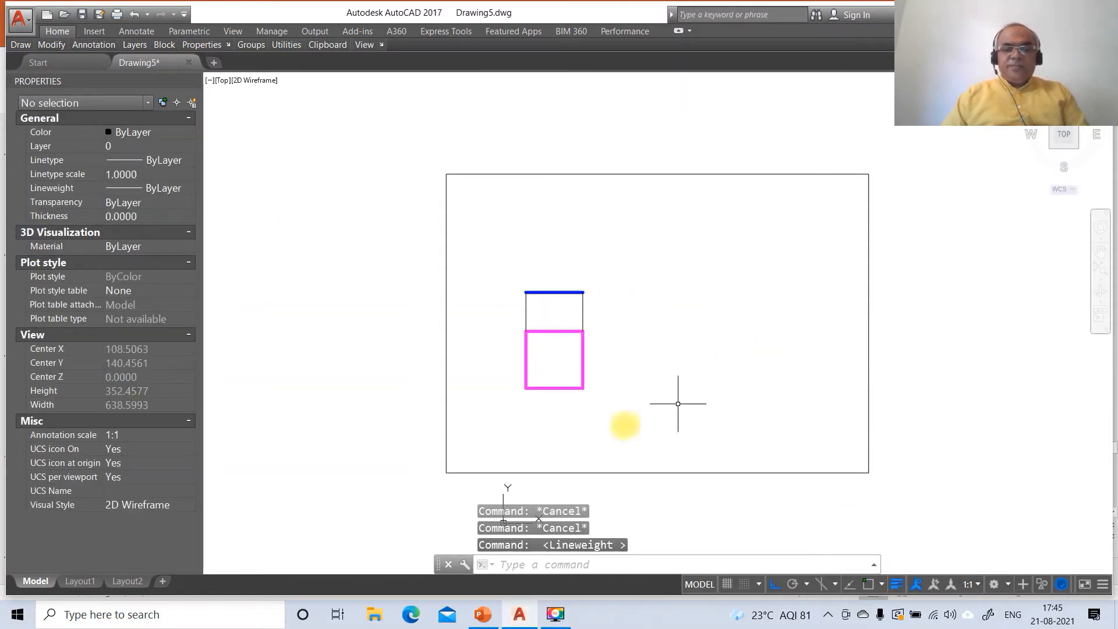
# Step: Check the second stage on the PowerPoint solution slide, and copy the blue front-view line horizontally to the right of the original
pyautogui.click(482, 614)
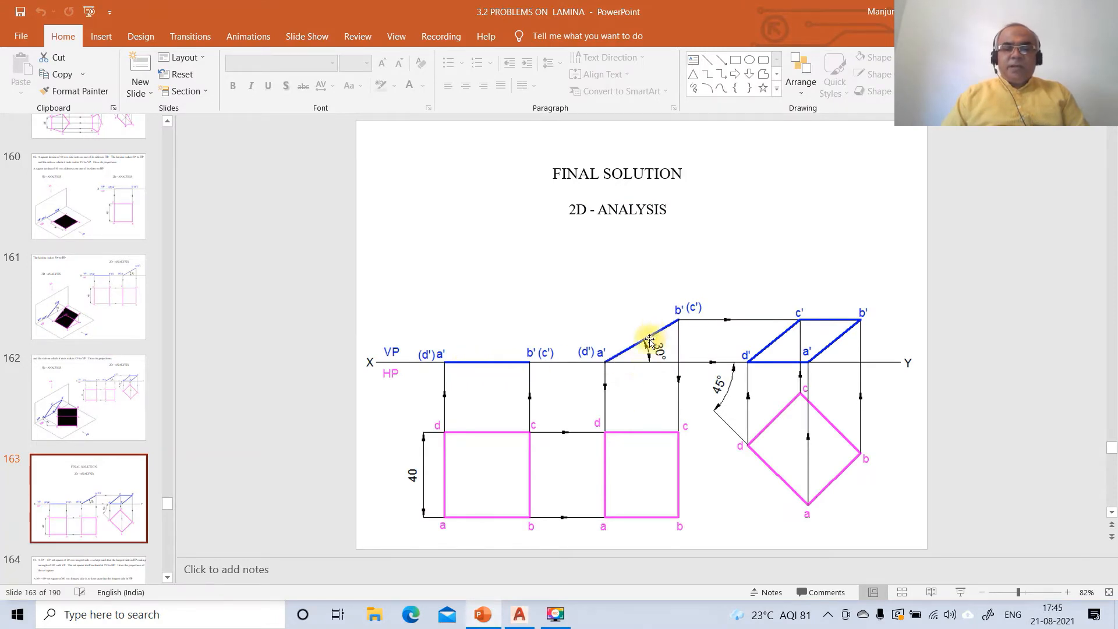
pyautogui.click(518, 613)
pyautogui.write('co')
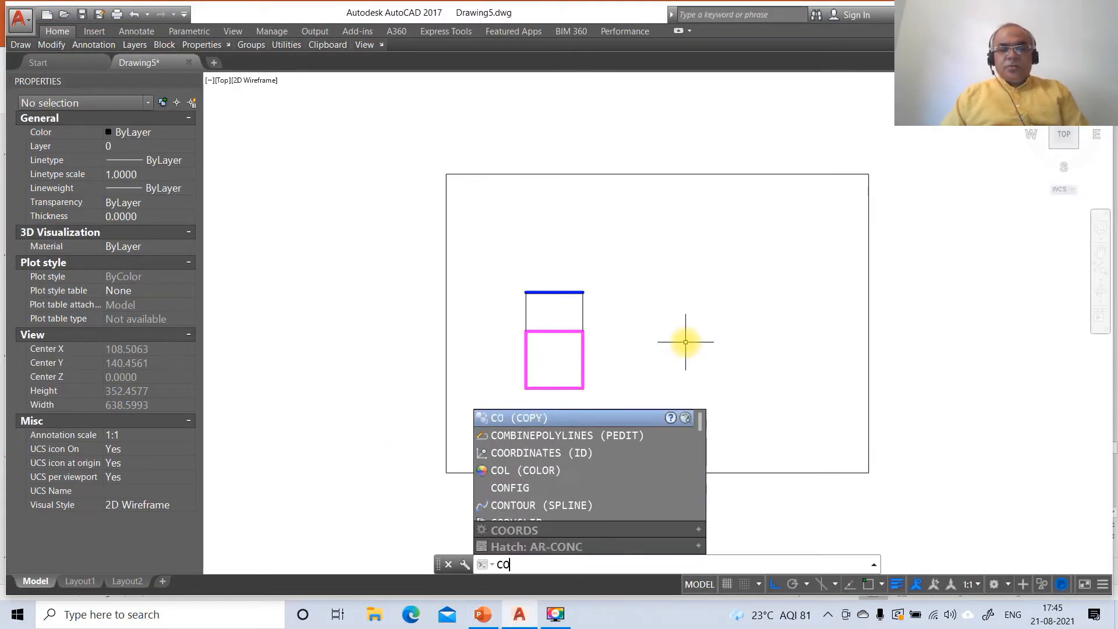
pyautogui.press('Return')
pyautogui.click(564, 289)
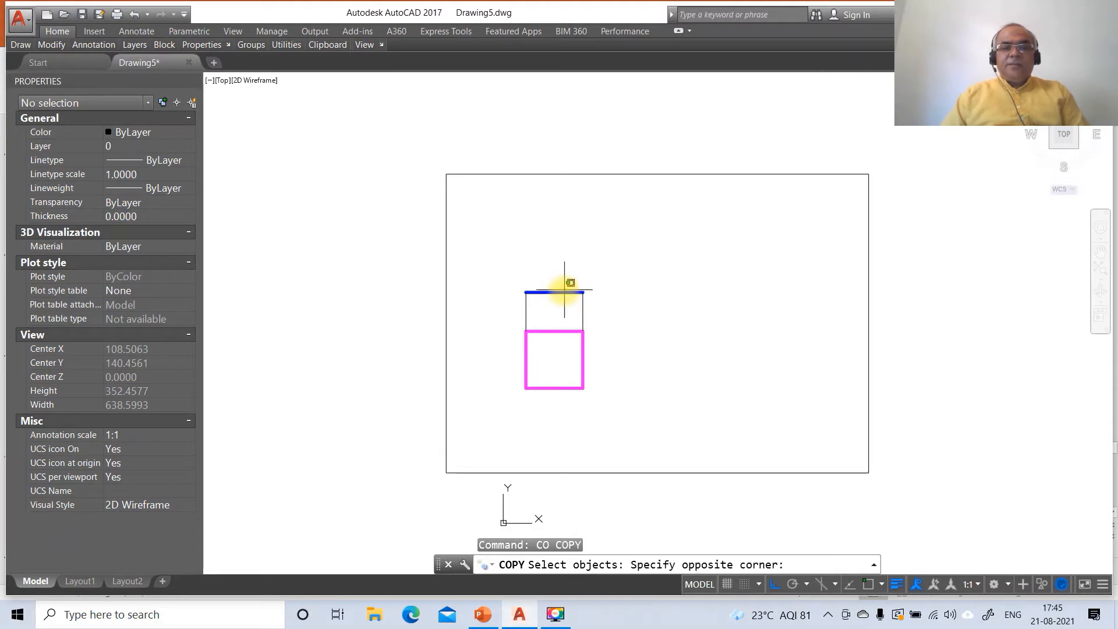
pyautogui.click(562, 309)
pyautogui.press('Return')
pyautogui.click(571, 319)
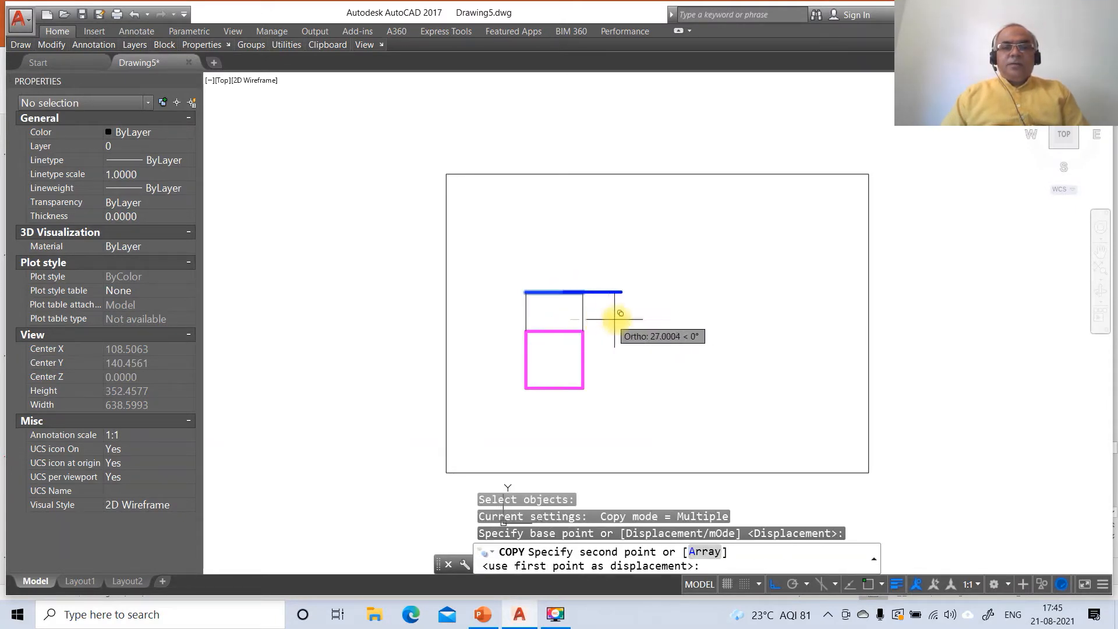
pyautogui.press('Return')
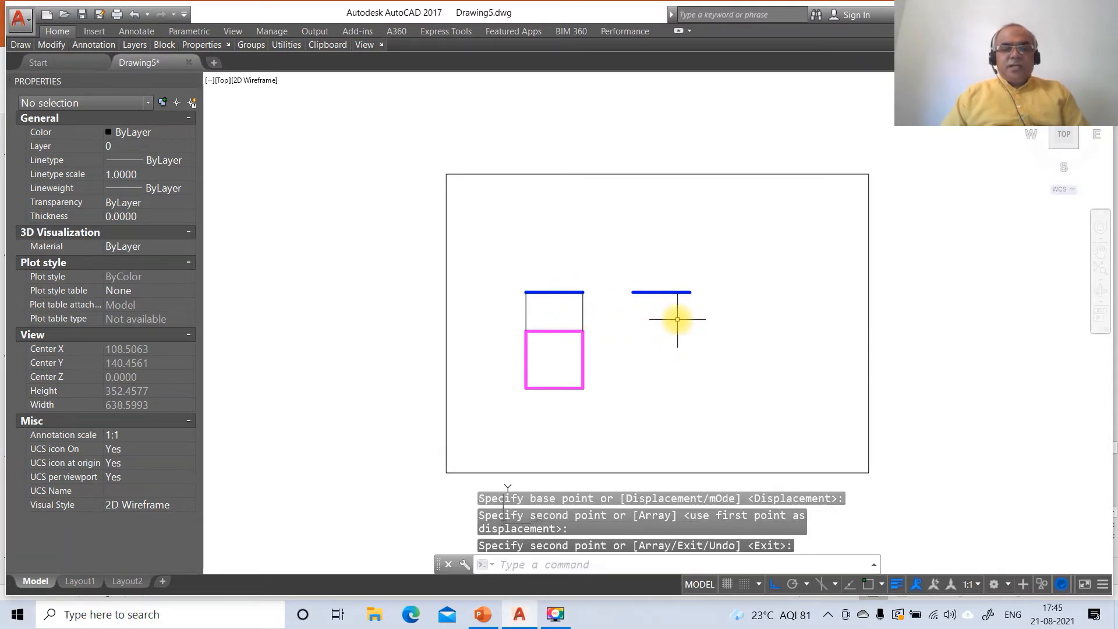
# Step: Rotate the copied blue line by 30° about its left endpoint
pyautogui.write('ro')
pyautogui.press('Return')
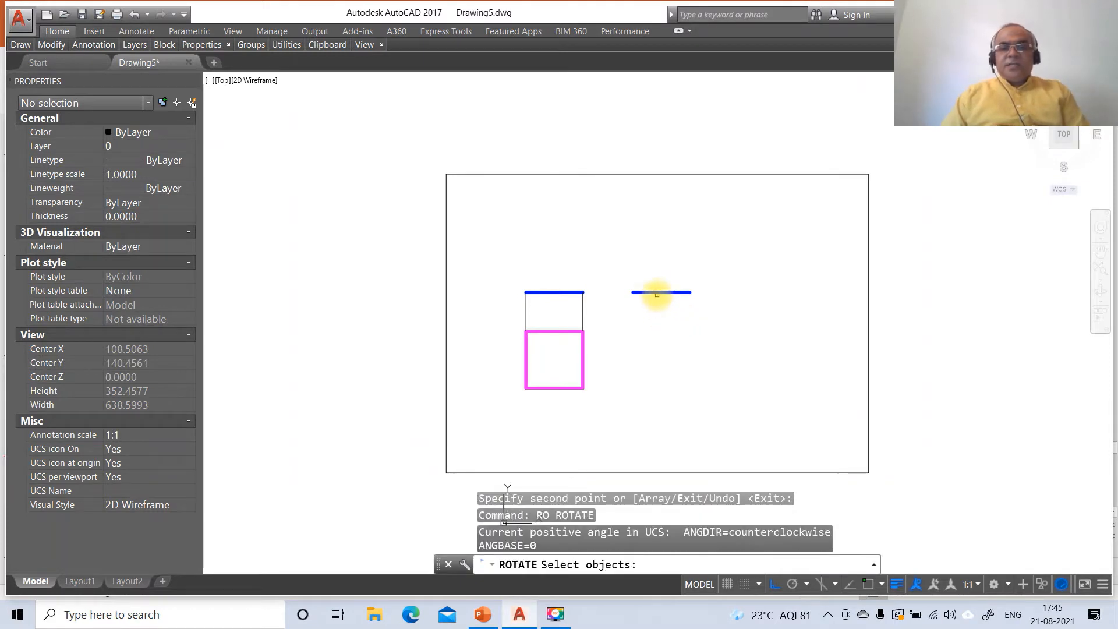
pyautogui.click(656, 292)
pyautogui.press('Return')
pyautogui.write('en')
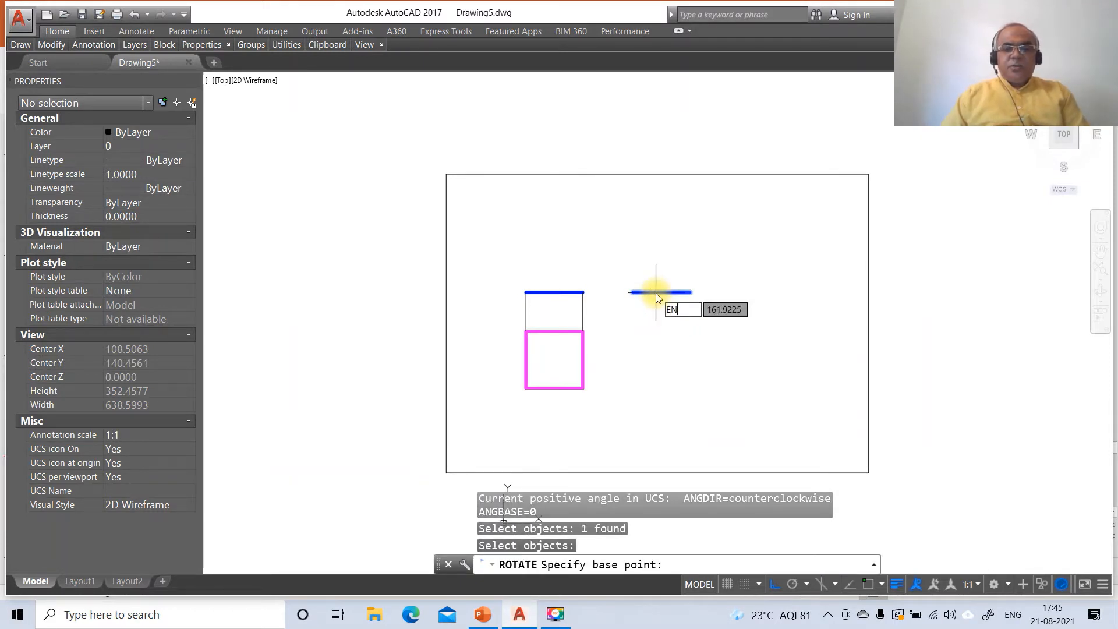
pyautogui.press('Return')
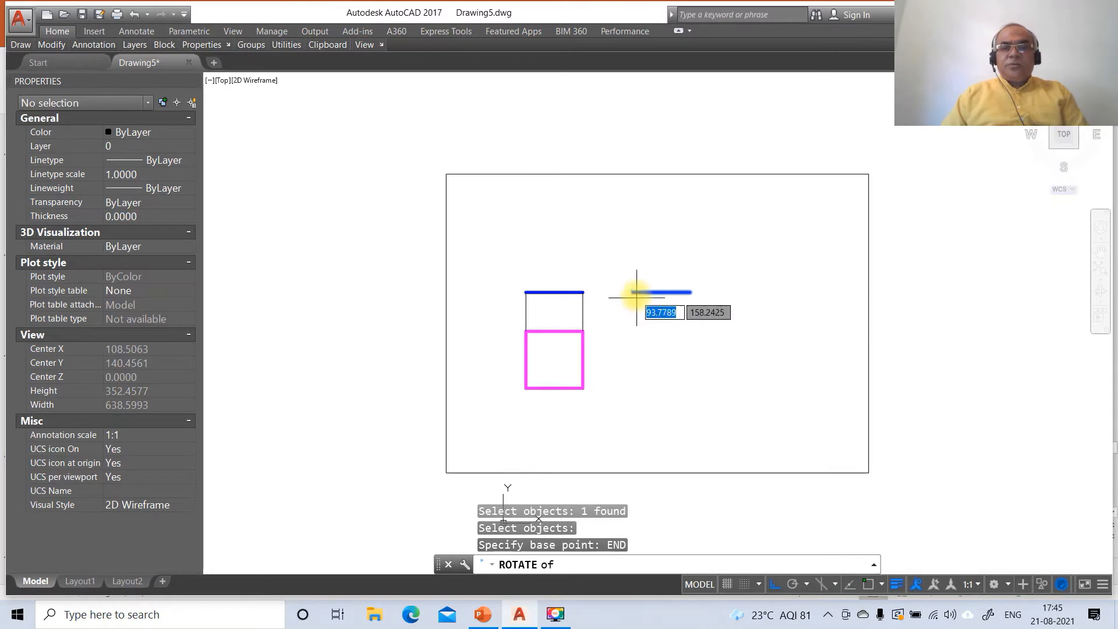
pyautogui.click(636, 293)
pyautogui.write('30')
pyautogui.press('Return')
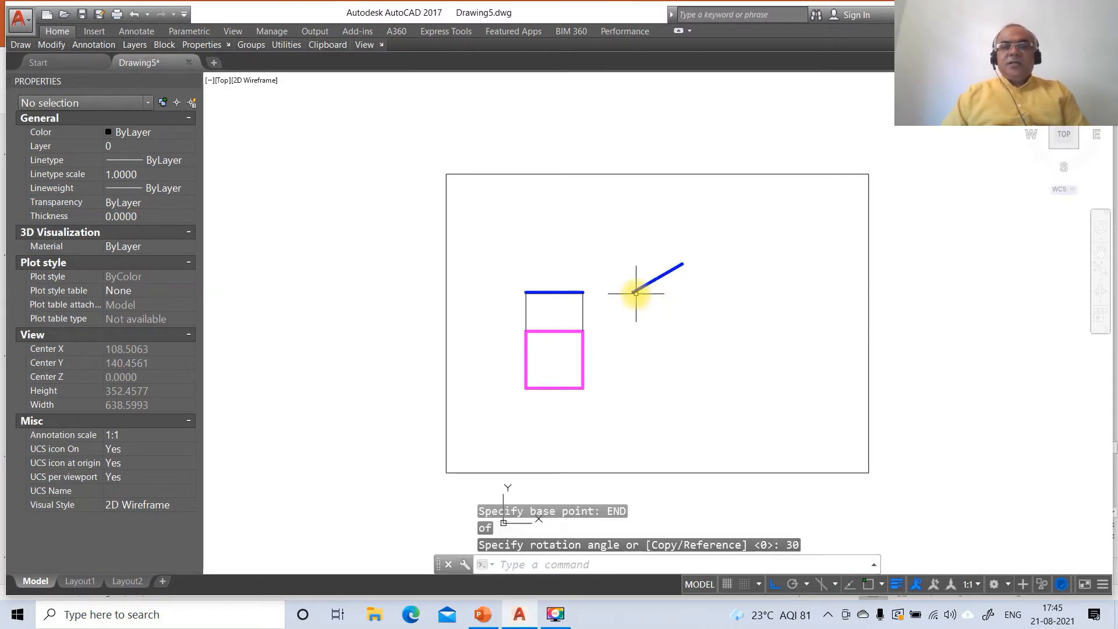
# Step: Draw a vertical projector line downward from the lower end of the inclined blue line, past the square's bottom edge level
pyautogui.write('l')
pyautogui.press('Return')
pyautogui.write('end')
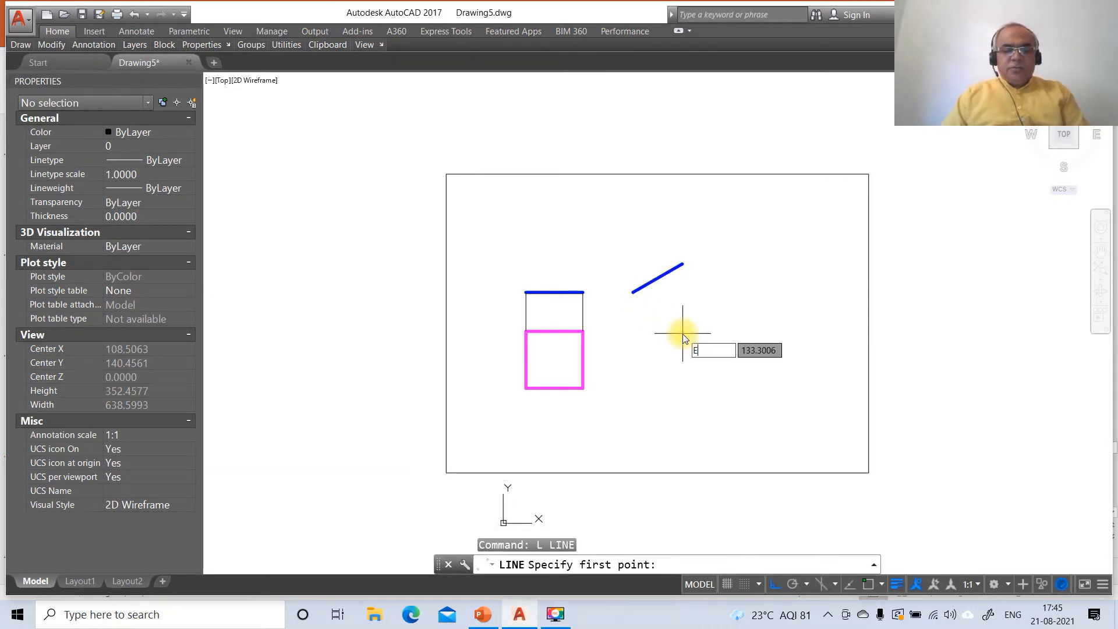
pyautogui.press('Return')
pyautogui.click(633, 291)
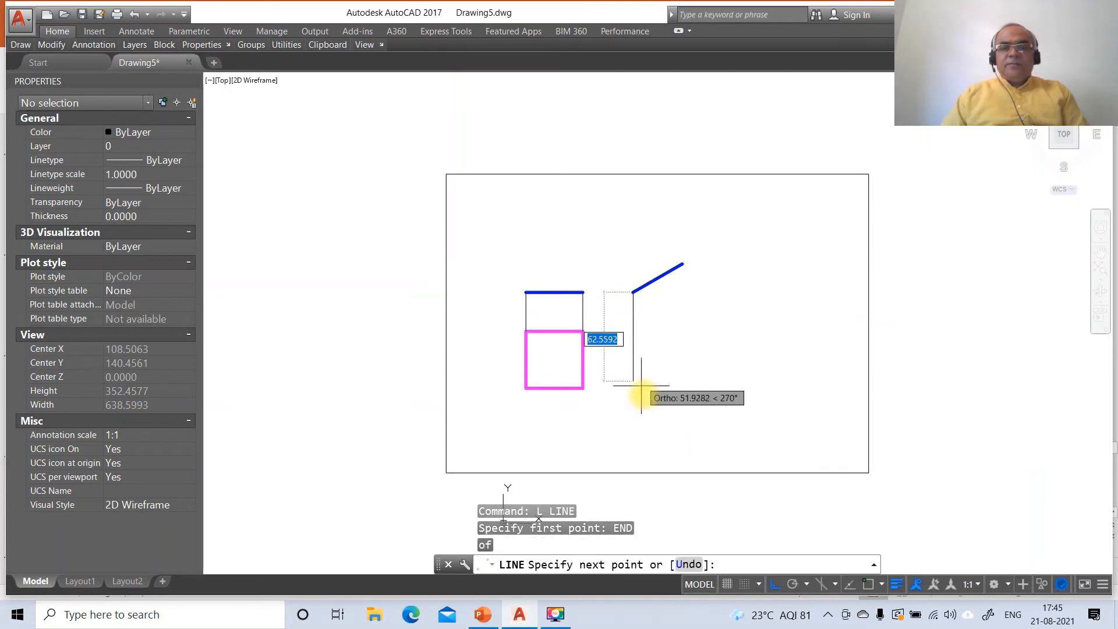
pyautogui.click(645, 391)
pyautogui.press('Return')
# Step: Draw a vertical projector line downward from the upper end of the inclined blue line, past the square's bottom edge level
pyautogui.press('Return')
pyautogui.write('e')
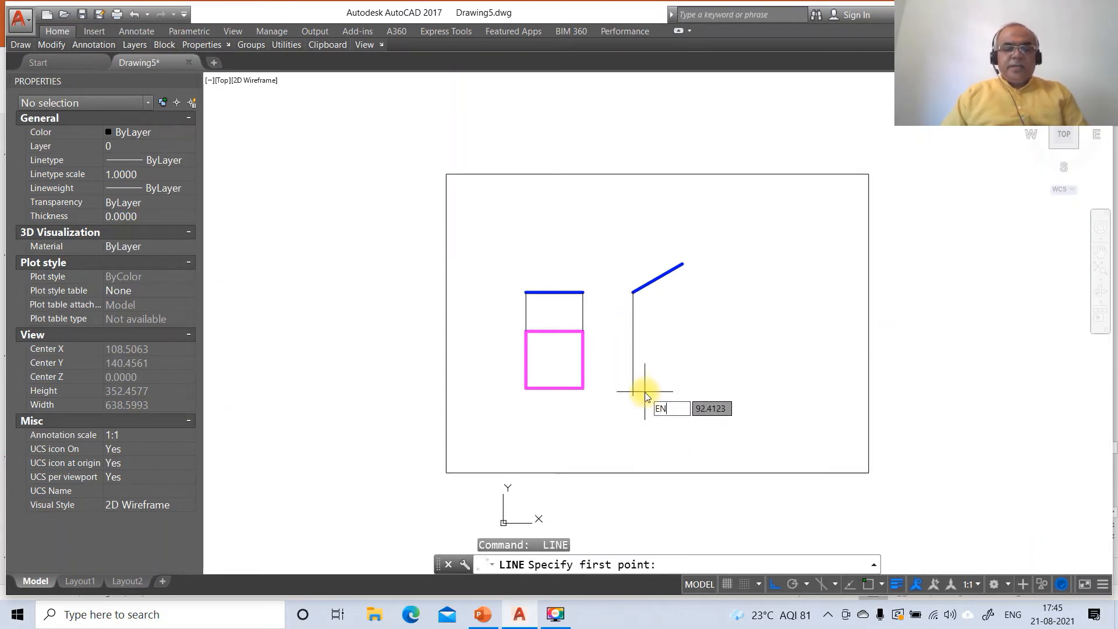
pyautogui.write('nd')
pyautogui.press('Return')
pyautogui.click(683, 264)
pyautogui.click(688, 383)
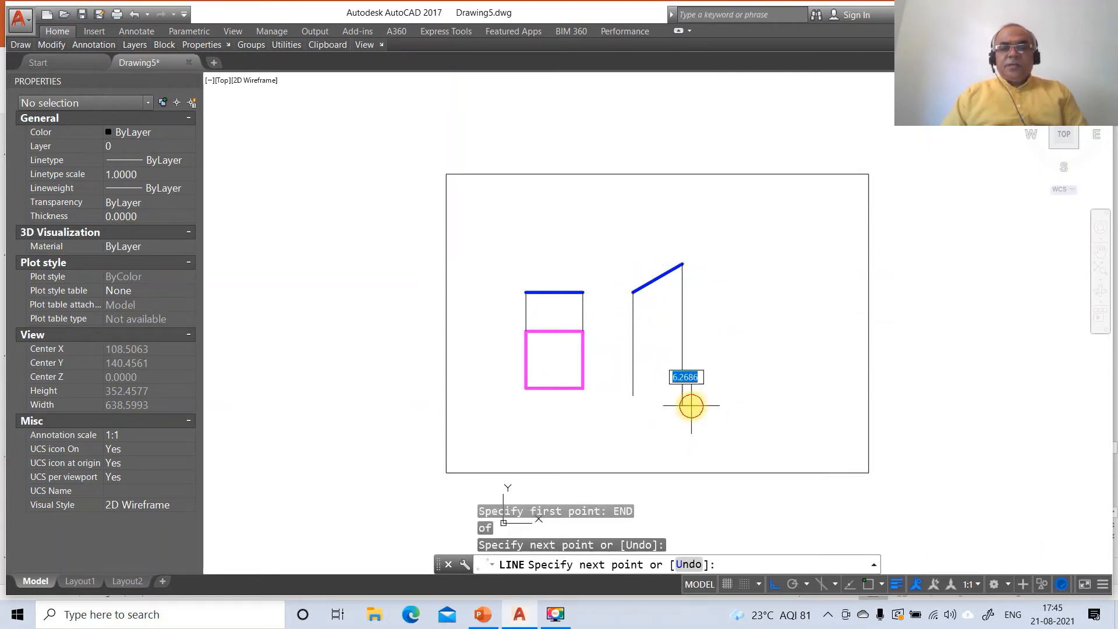
pyautogui.press('Return')
# Step: Draw a horizontal line from the square's top-right corner perpendicular to the farther vertical projector
pyautogui.press('Return')
pyautogui.write('INT')
pyautogui.press('Return')
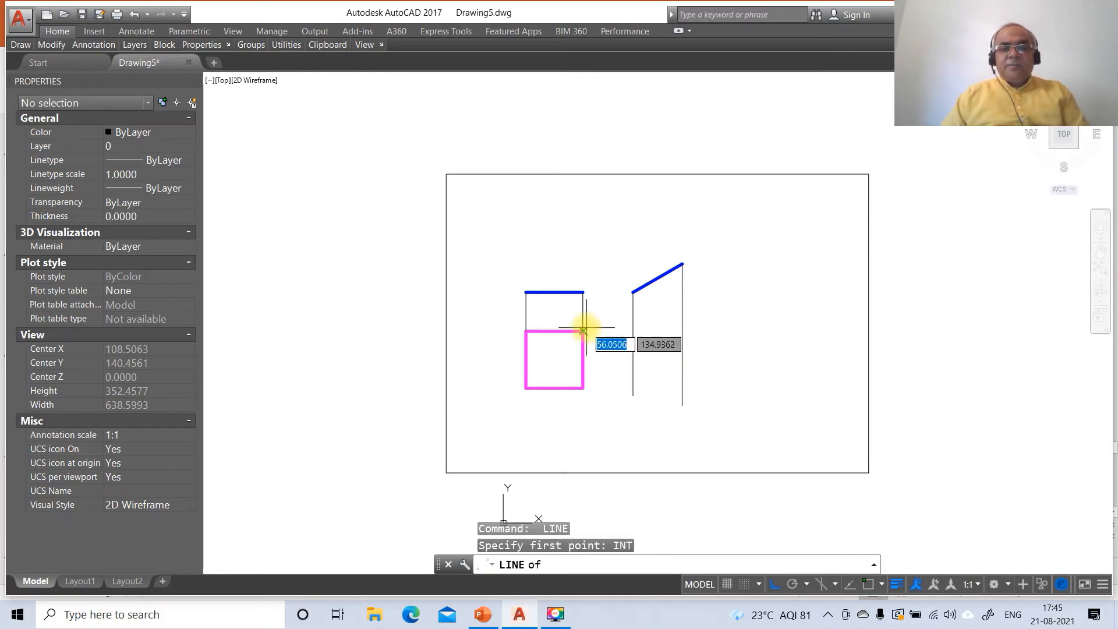
pyautogui.click(584, 330)
pyautogui.write('PER')
pyautogui.press('Return')
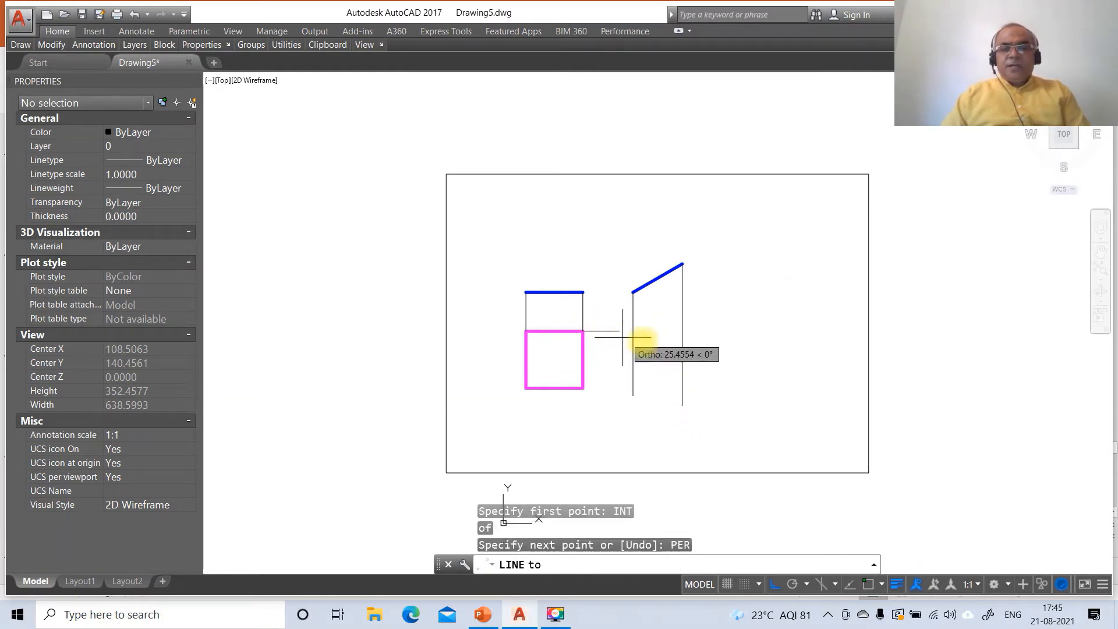
pyautogui.click(675, 336)
pyautogui.press('Return')
# Step: Draw a horizontal line from the square's bottom-right corner perpendicular to the farther vertical projector
pyautogui.press('Return')
pyautogui.write('IN')
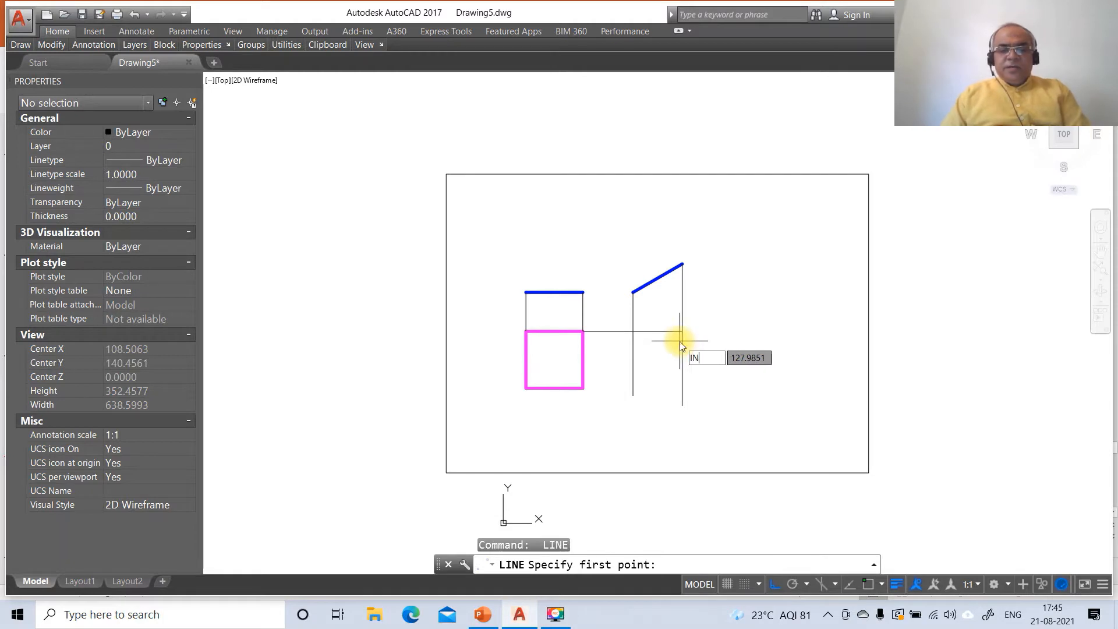
pyautogui.write('T')
pyautogui.press('Return')
pyautogui.click(584, 387)
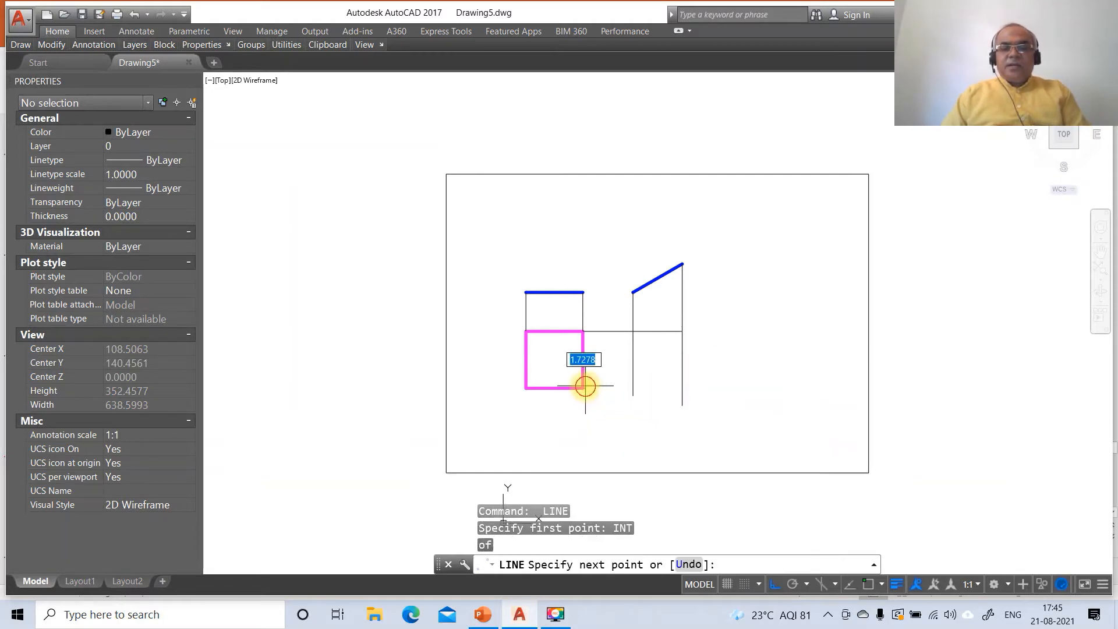
pyautogui.write('PER')
pyautogui.press('Return')
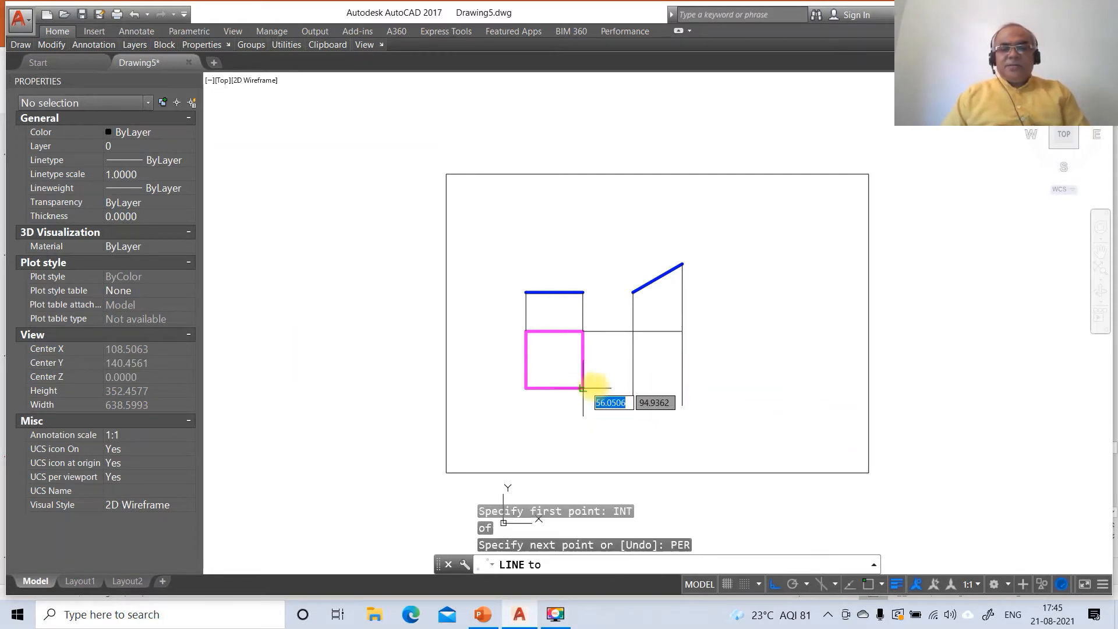
pyautogui.click(680, 389)
pyautogui.press('Return')
# Step: Trim both vertical projectors below the lower horizontal line, using that line as the cutting edge
pyautogui.write('TR')
pyautogui.press('Return')
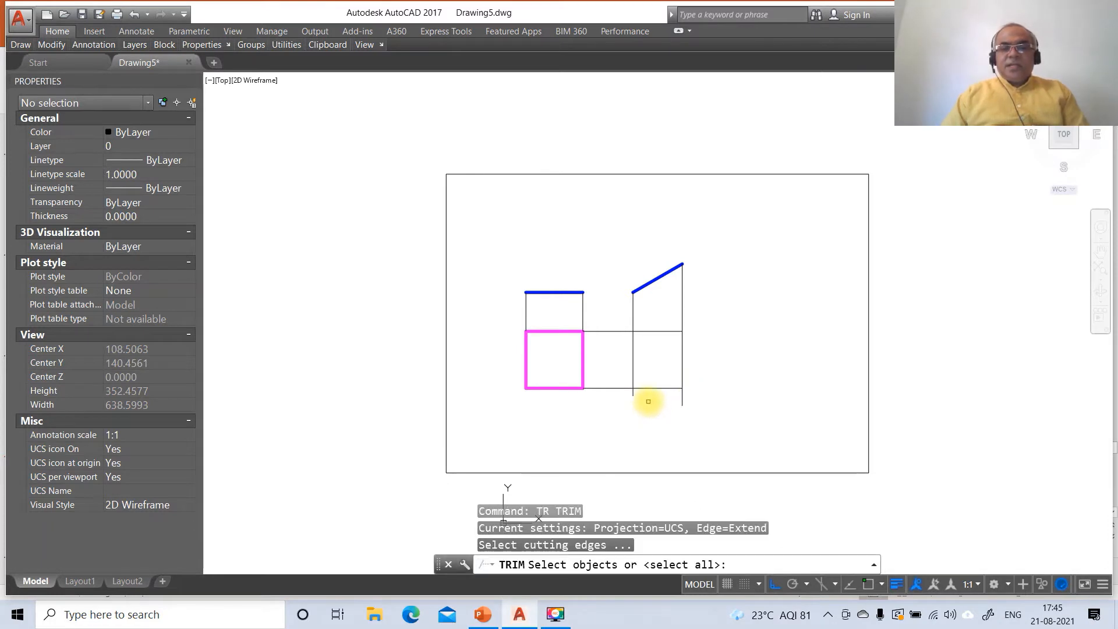
pyautogui.click(649, 387)
pyautogui.press('Return')
pyautogui.click(685, 400)
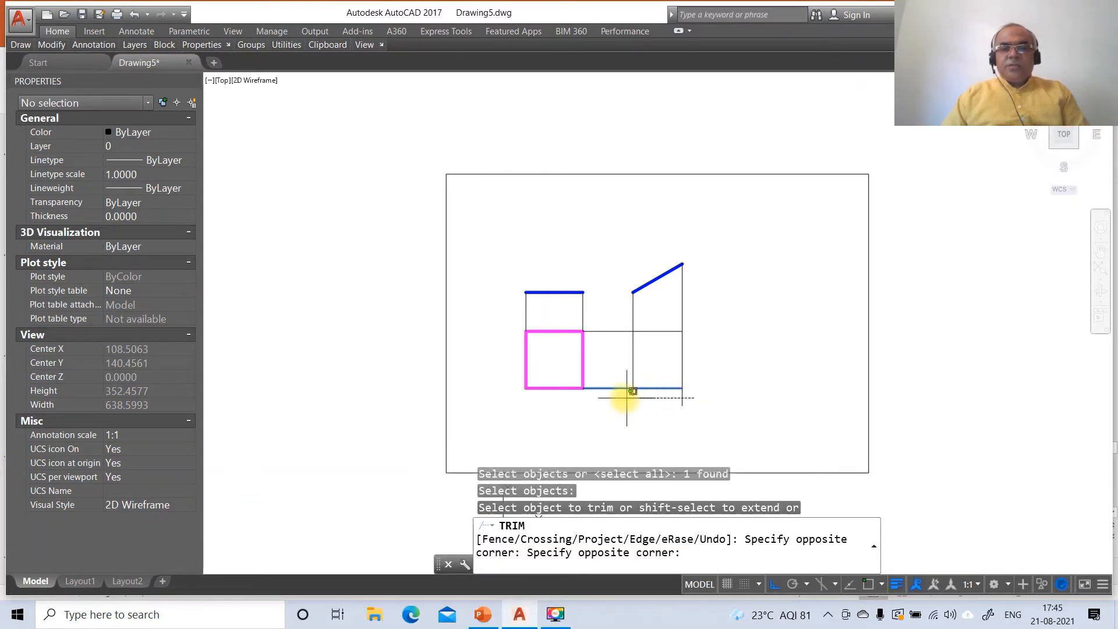
pyautogui.click(624, 394)
pyautogui.press('Return')
# Step: Break the upper horizontal projector into two at its intersection with the left vertical projector of the second stage
pyautogui.write('BR')
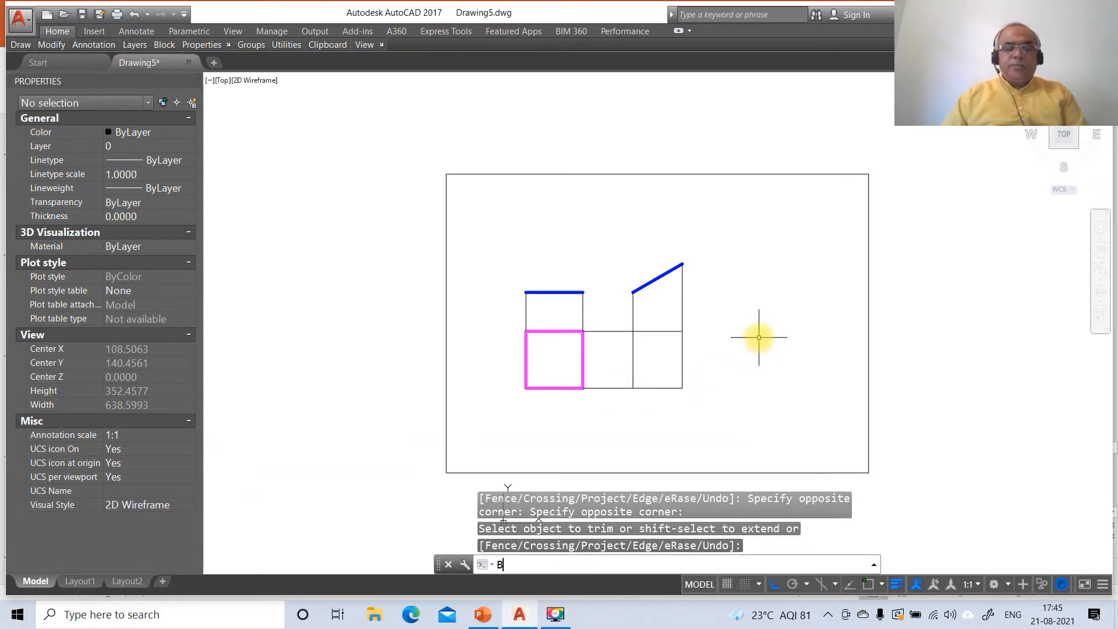
pyautogui.press('Return')
pyautogui.click(646, 331)
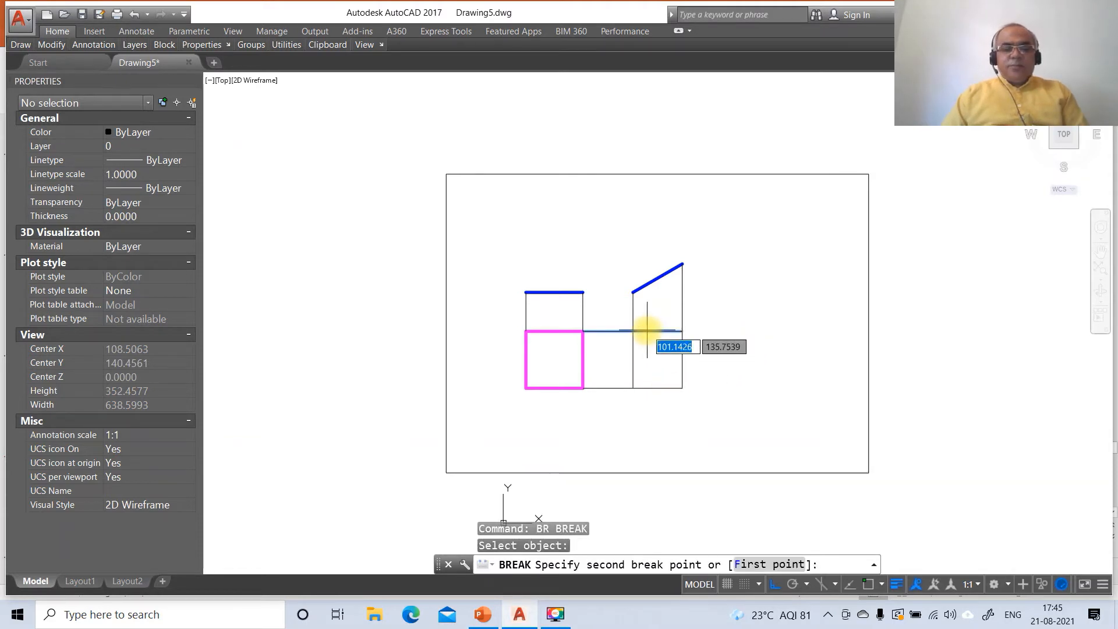
pyautogui.write('F')
pyautogui.press('Return')
pyautogui.write('INT')
pyautogui.press('Return')
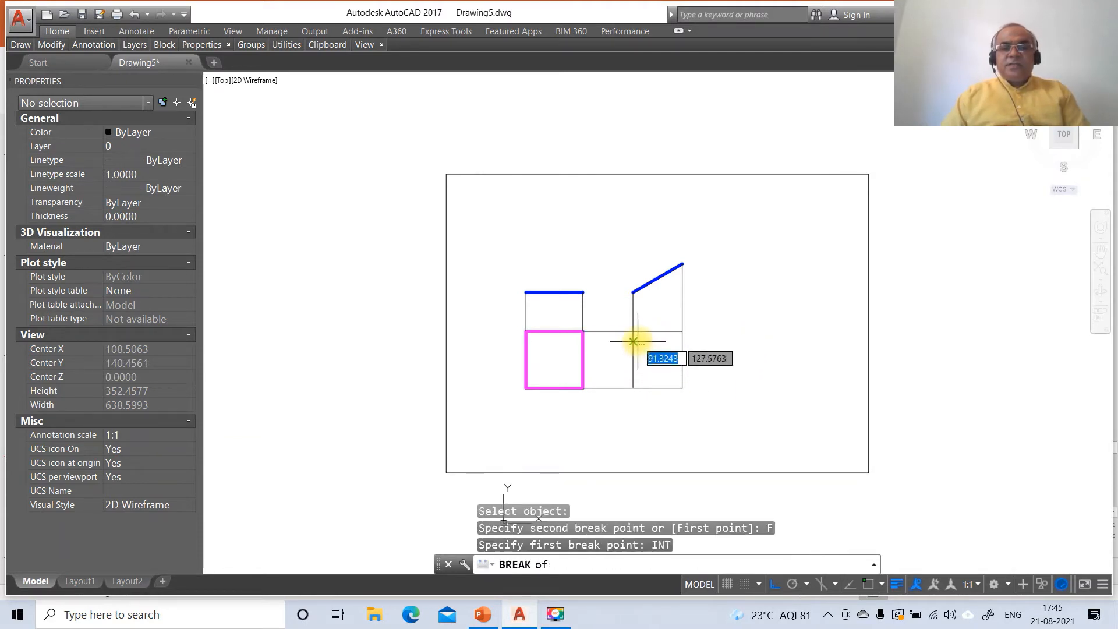
pyautogui.click(636, 332)
pyautogui.write('@')
pyautogui.press('Return')
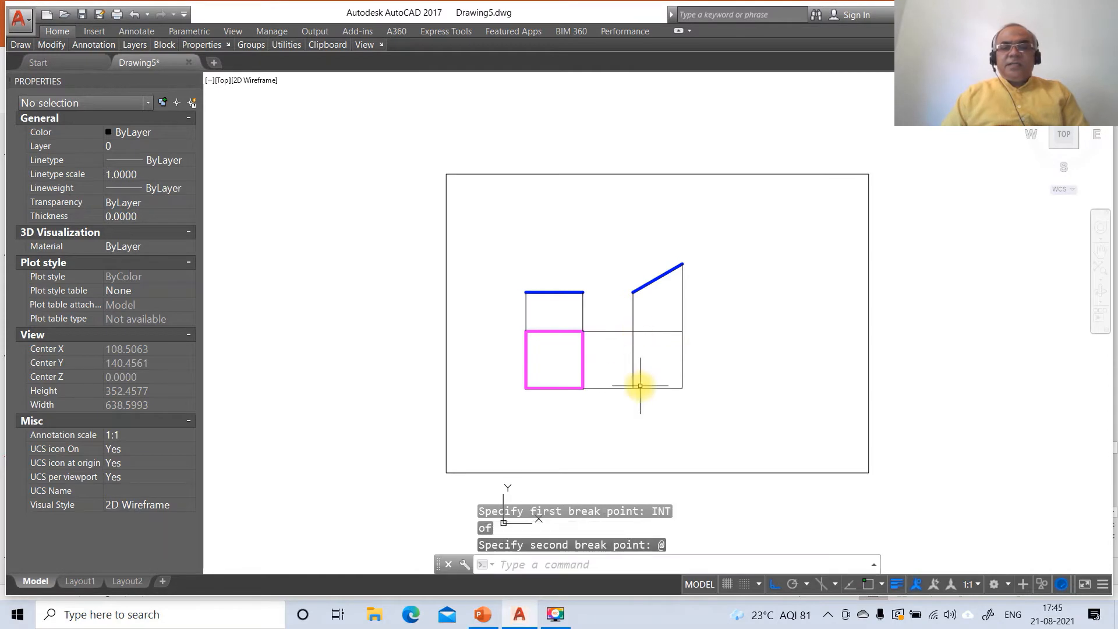
# Step: Break the lower horizontal projector into two at its intersection with the left vertical projector of the second stage
pyautogui.press('Return')
pyautogui.click(641, 386)
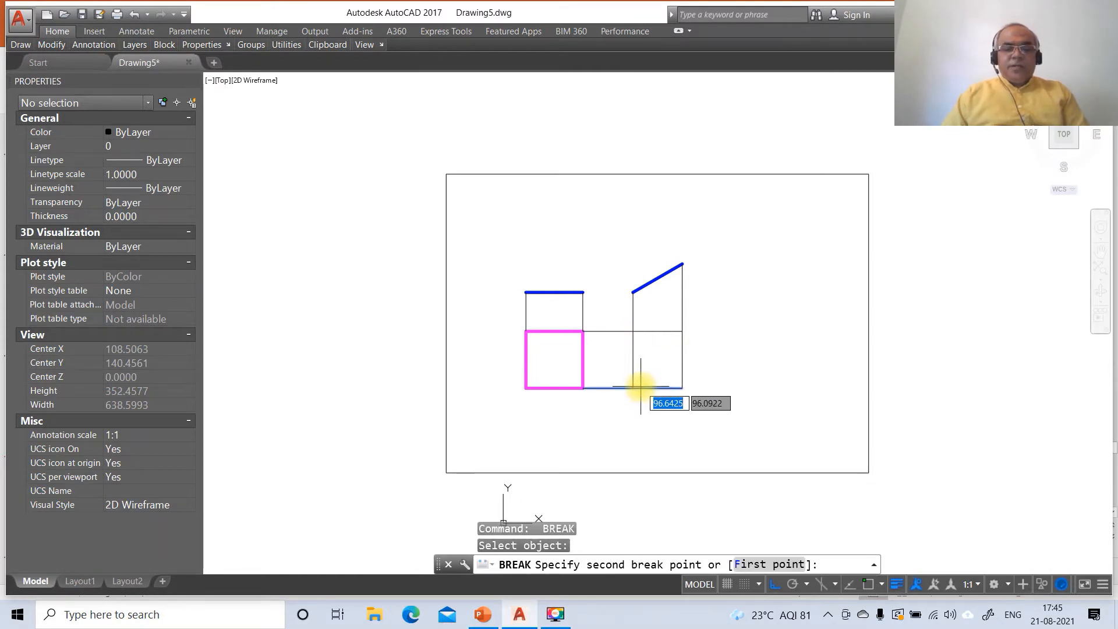
pyautogui.write('F')
pyautogui.press('Return')
pyautogui.write('INT')
pyautogui.press('Return')
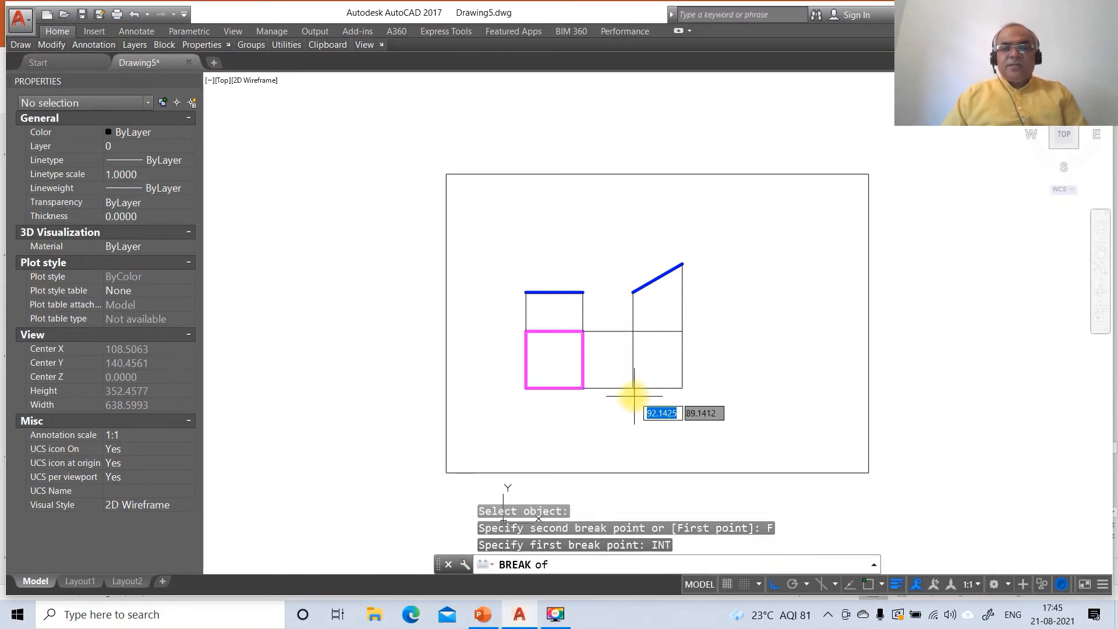
pyautogui.click(633, 389)
pyautogui.write('@')
pyautogui.press('Return')
# Step: Break the second stage's left vertical projector into two where it crosses the upper horizontal line
pyautogui.press('Return')
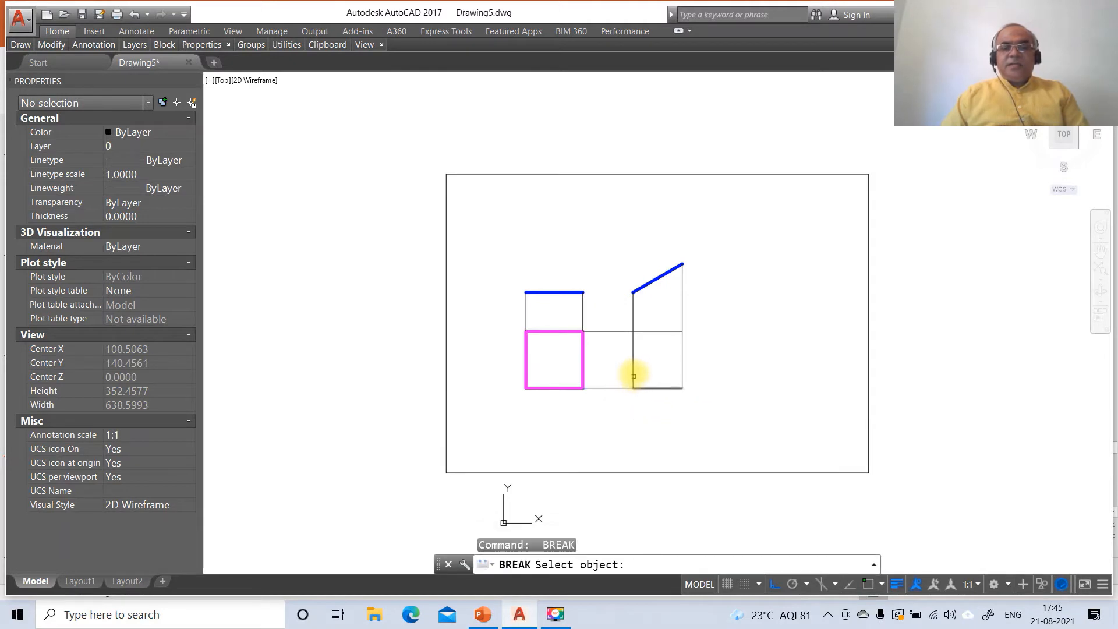
pyautogui.click(633, 372)
pyautogui.write('F')
pyautogui.press('Return')
pyautogui.write('INT')
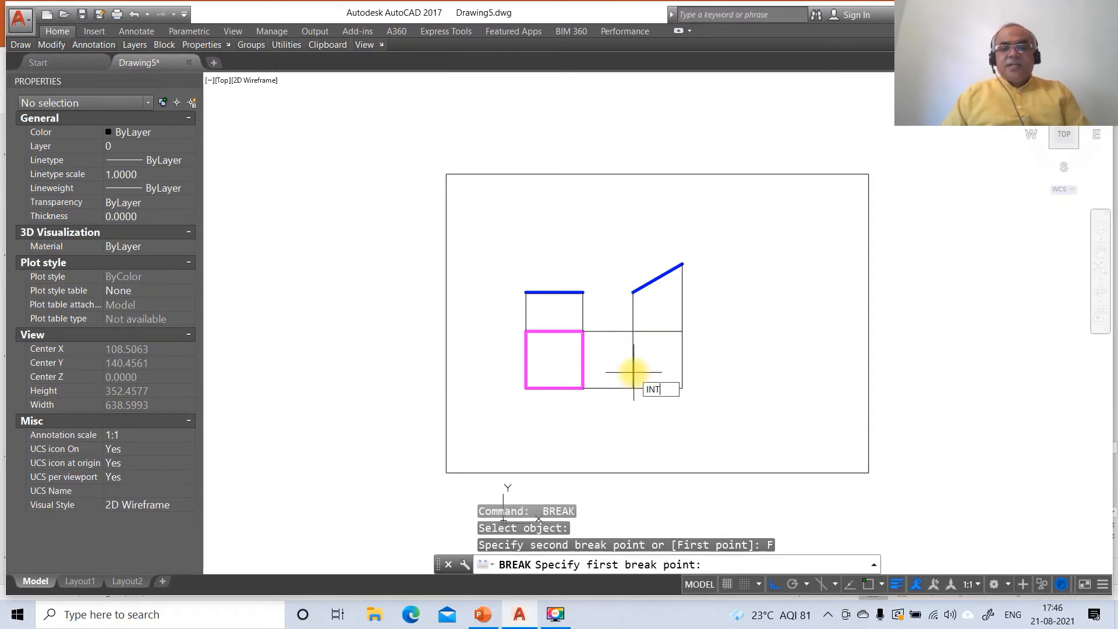
pyautogui.press('Return')
pyautogui.click(638, 339)
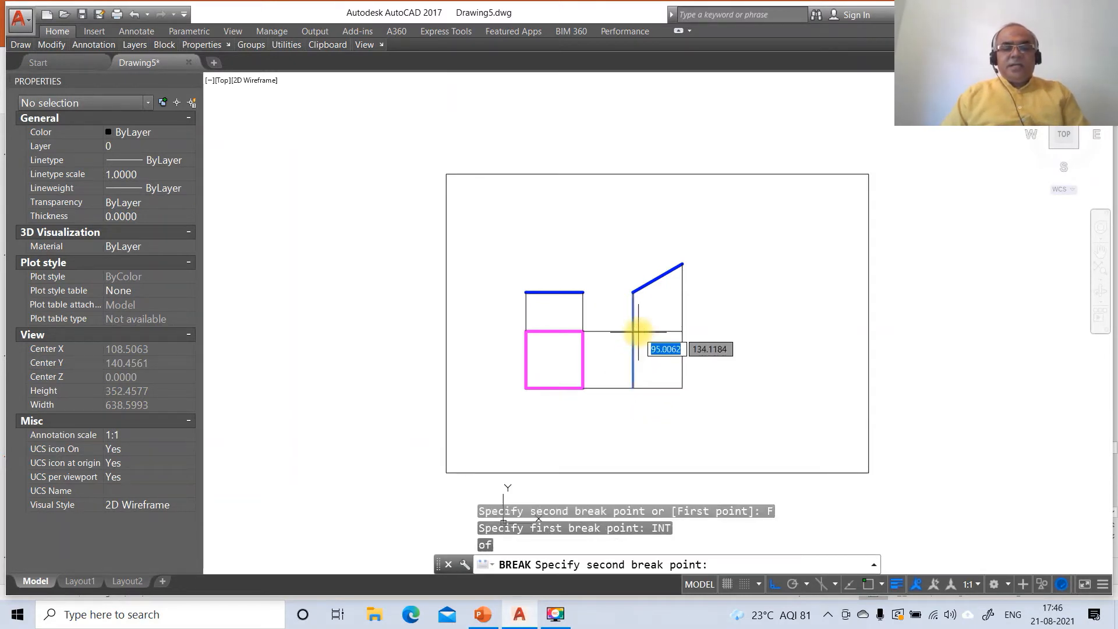
pyautogui.write('@')
pyautogui.press('Return')
# Step: Break the second stage's right vertical projector into two where it meets the upper horizontal line
pyautogui.press('Return')
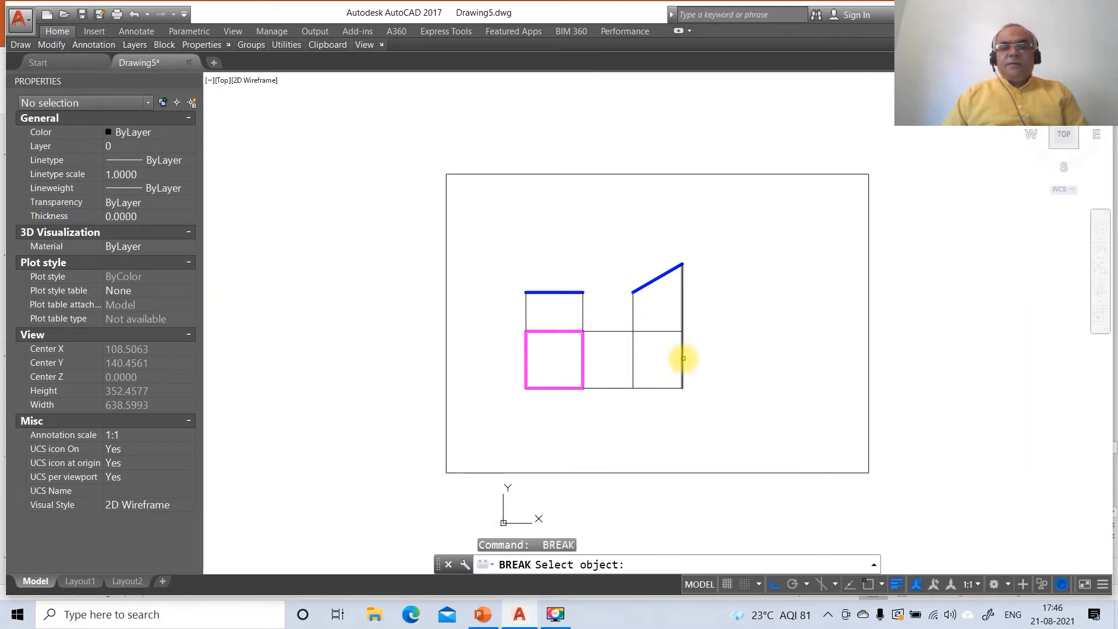
pyautogui.click(683, 358)
pyautogui.write('F')
pyautogui.press('Return')
pyautogui.write('INT')
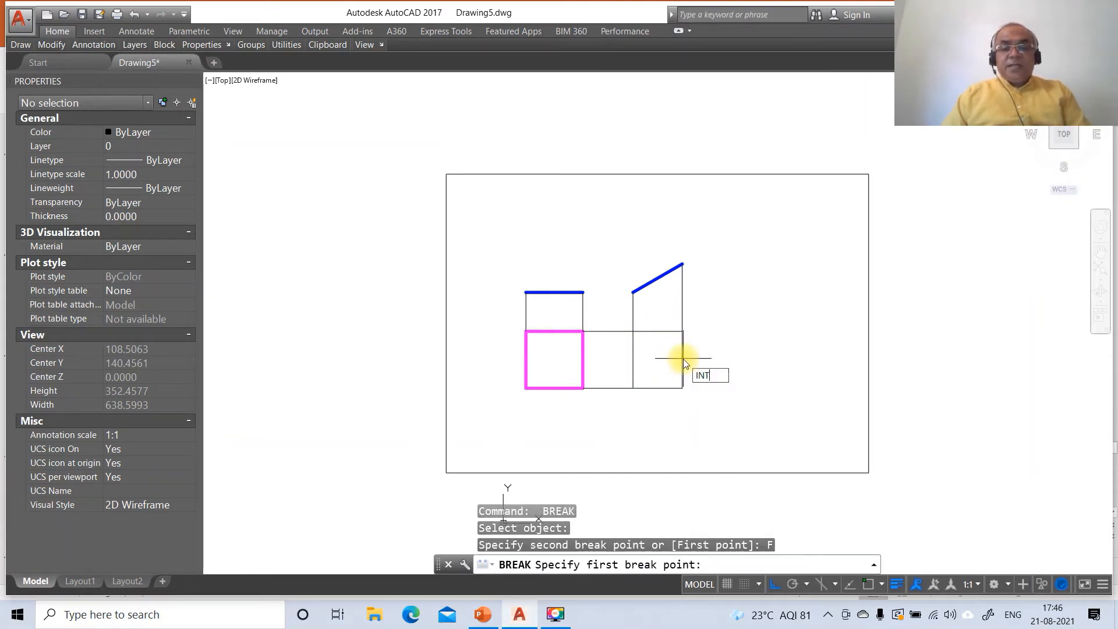
pyautogui.press('Return')
pyautogui.click(680, 332)
pyautogui.write('@')
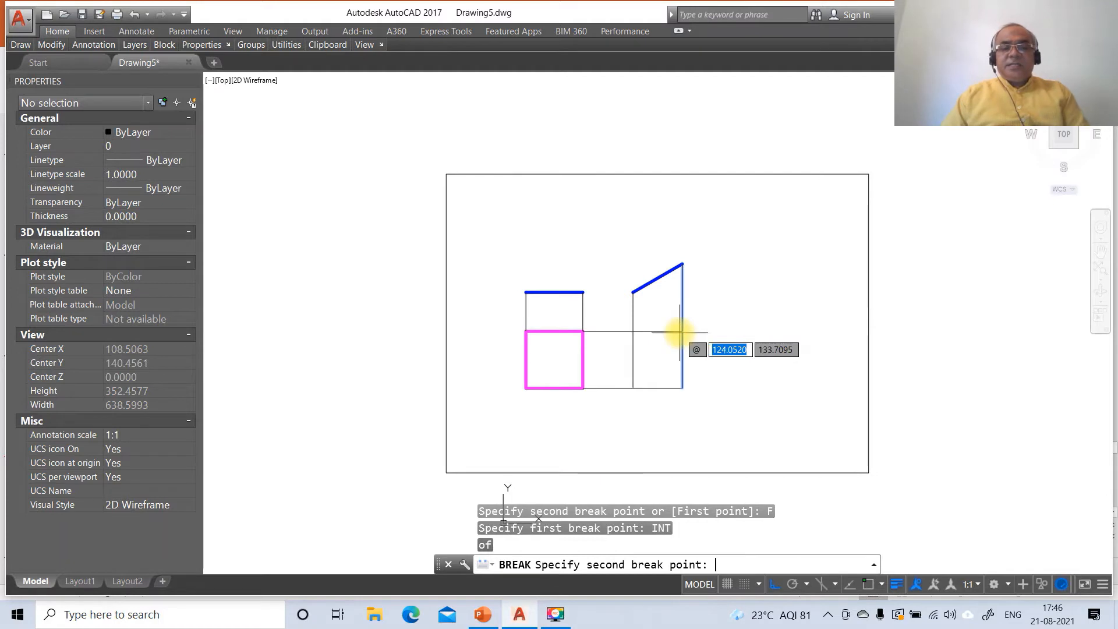
pyautogui.press('Return')
# Step: Assign the four lines forming the second-stage rectangle to layer TV and clear the selection
pyautogui.click(669, 317)
pyautogui.click(650, 416)
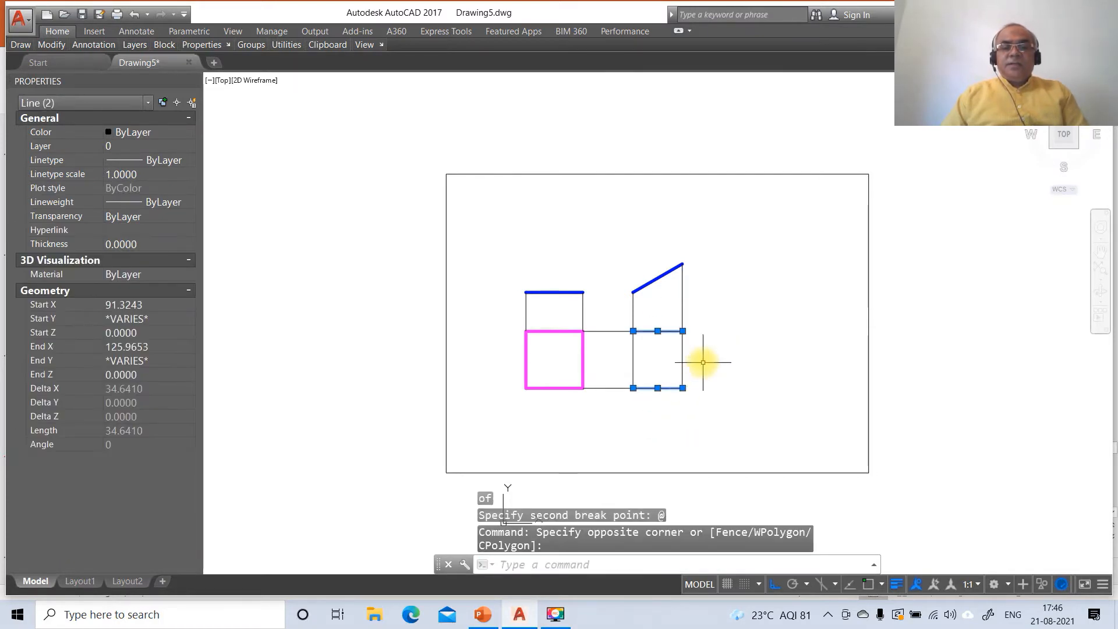
pyautogui.click(706, 362)
pyautogui.click(597, 367)
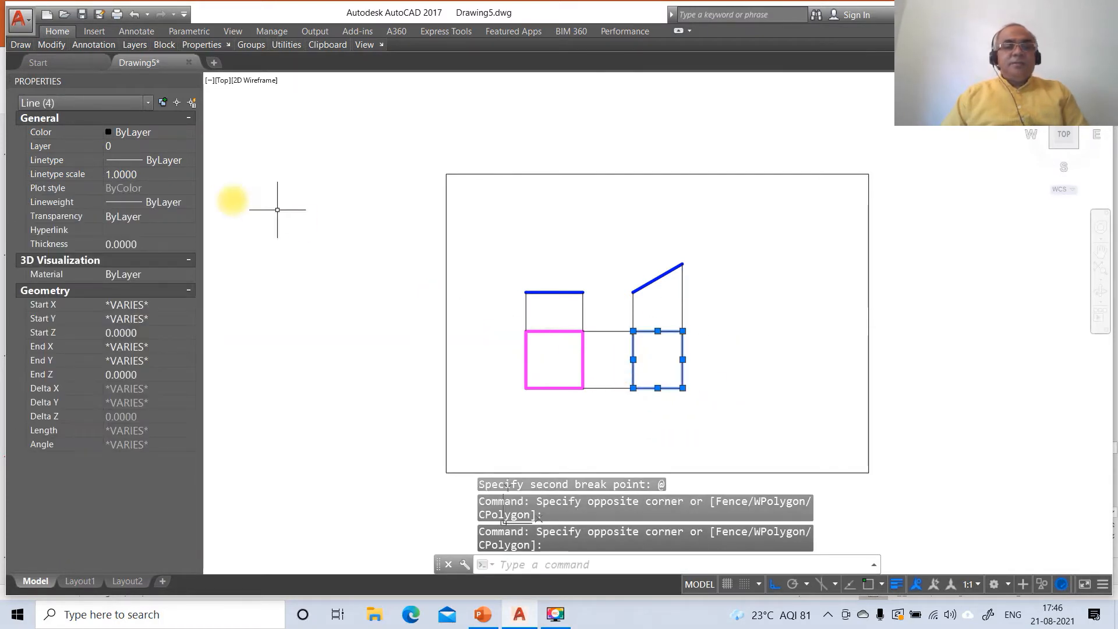
pyautogui.click(40, 144)
pyautogui.click(187, 145)
pyautogui.click(175, 173)
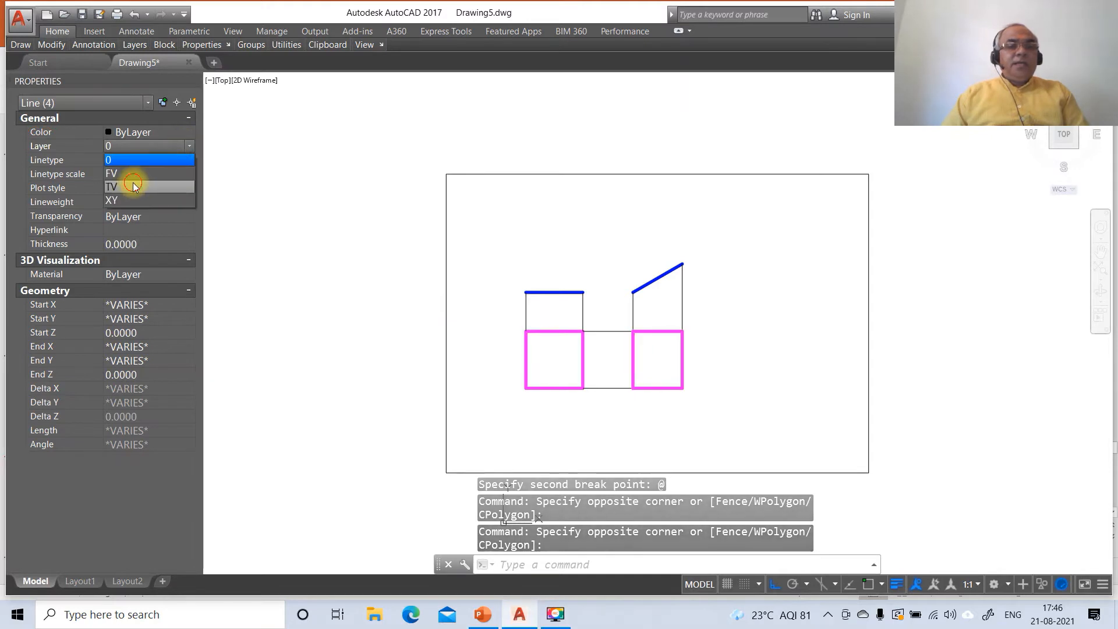
pyautogui.press('Escape')
# Step: Draw a horizontal reference line from the right end of the first blue line rightward, well beyond the second stage
pyautogui.write('L')
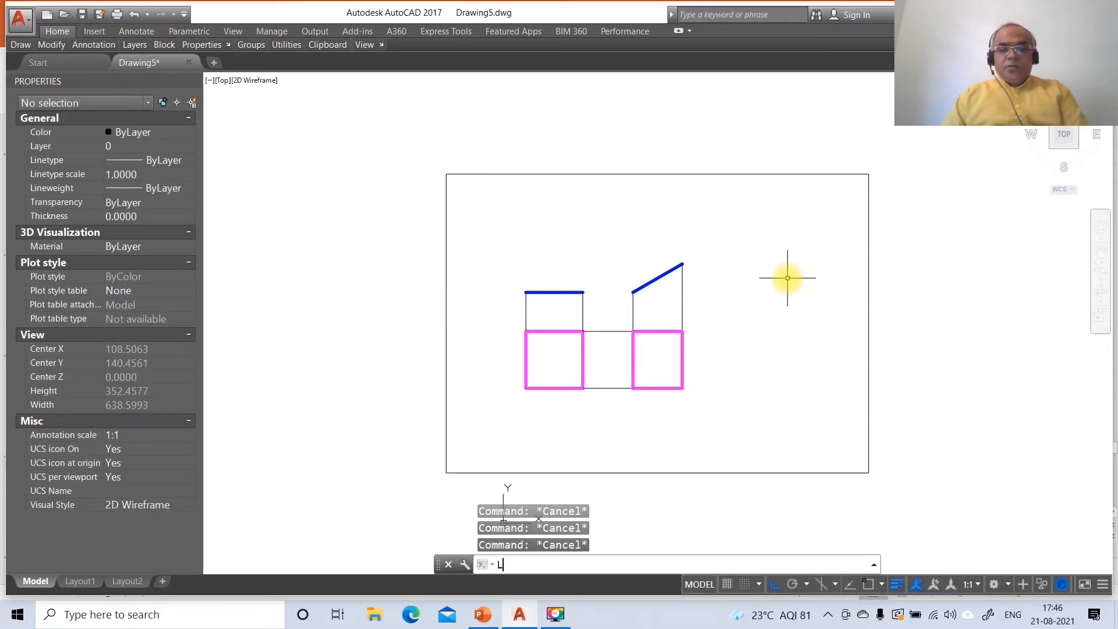
pyautogui.press('Return')
pyautogui.write('INT')
pyautogui.press('Return')
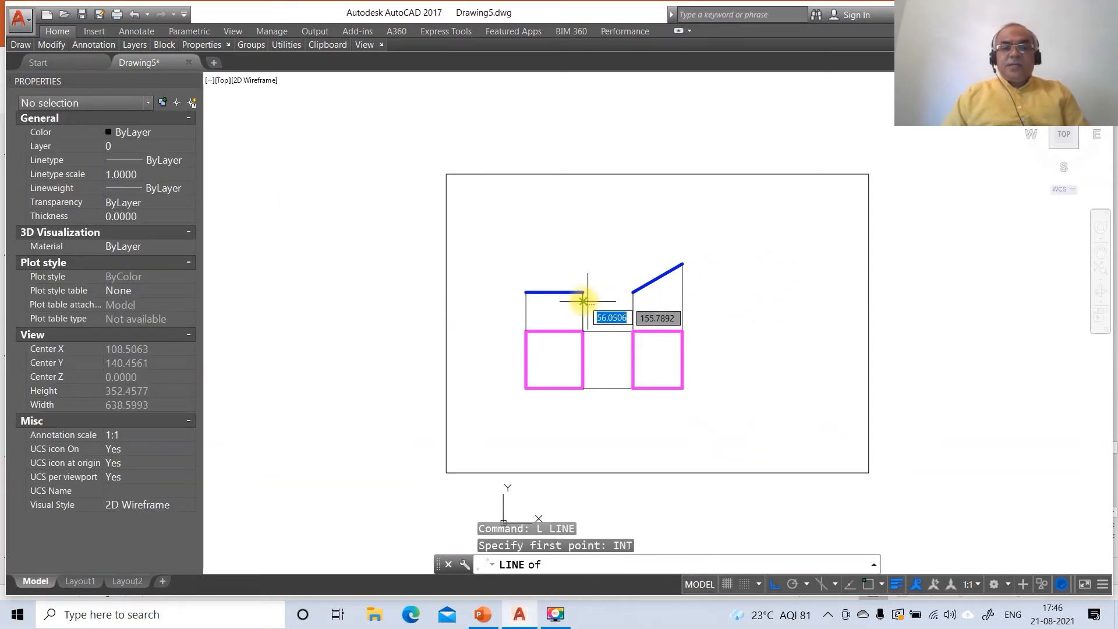
pyautogui.click(583, 295)
pyautogui.click(804, 302)
pyautogui.press('Return')
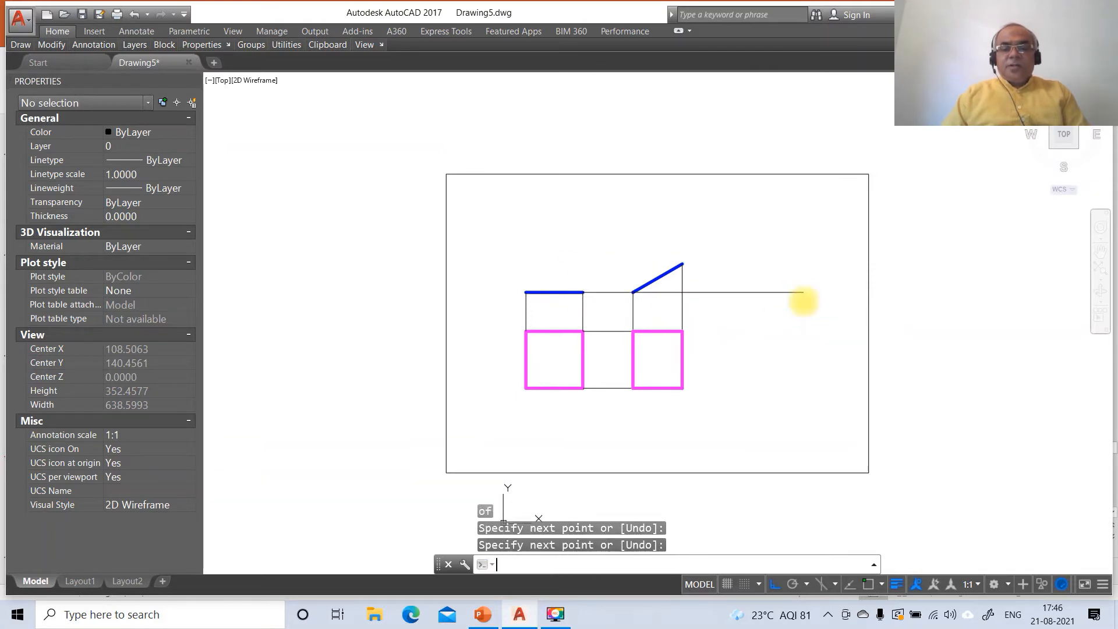
# Step: Extend the reference line with a short horizontal line leftward from the left end of the first blue line
pyautogui.press('Return')
pyautogui.write('INT')
pyautogui.press('Return')
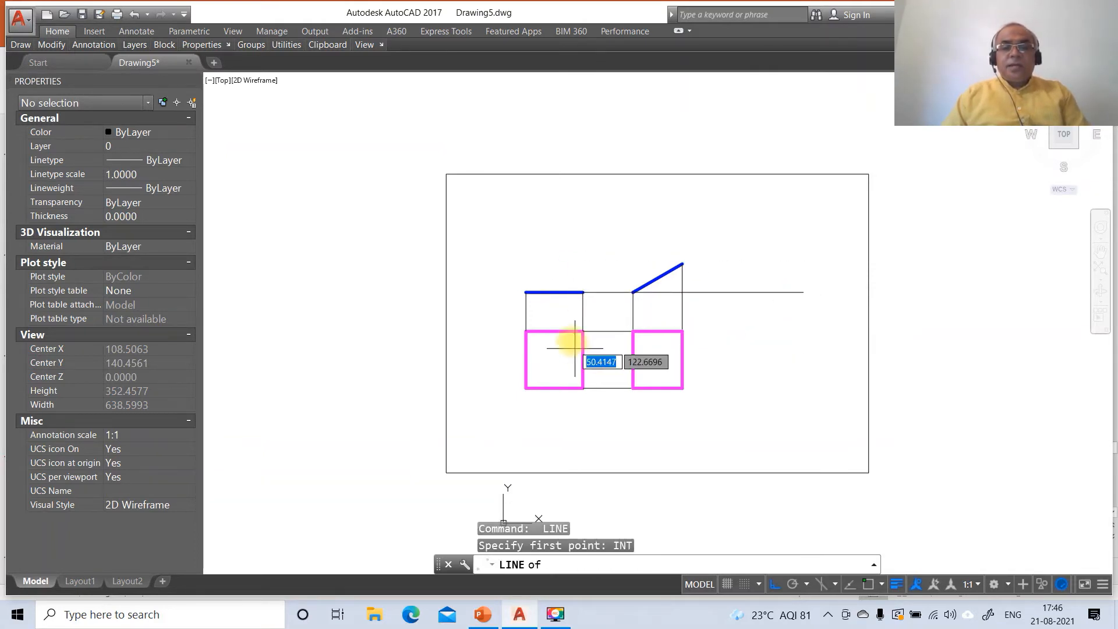
pyautogui.click(526, 293)
pyautogui.click(490, 294)
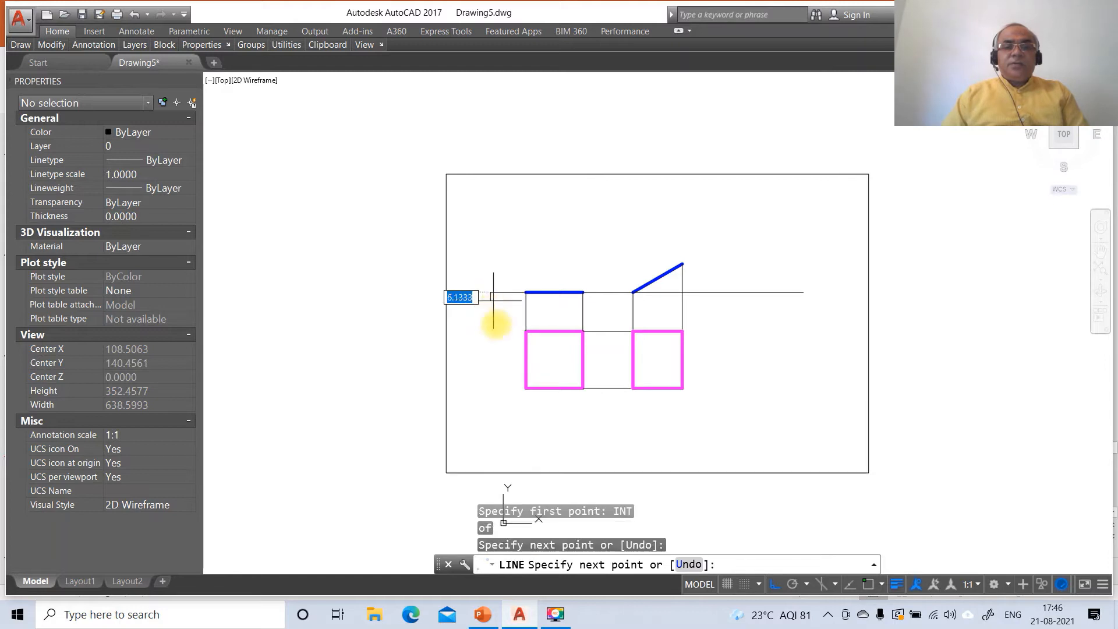
pyautogui.press('Return')
# Step: Check the solution slide in PowerPoint, return to AutoCAD and copy the magenta second-stage rectangle horizontally about 69 mm to its right
pyautogui.click(487, 621)
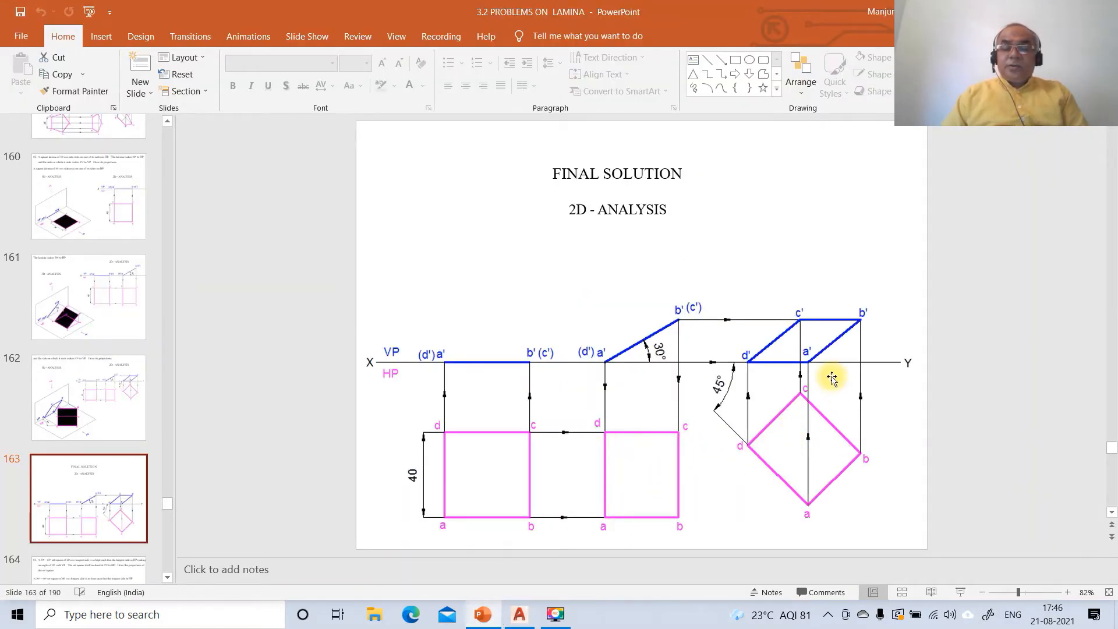
pyautogui.click(530, 616)
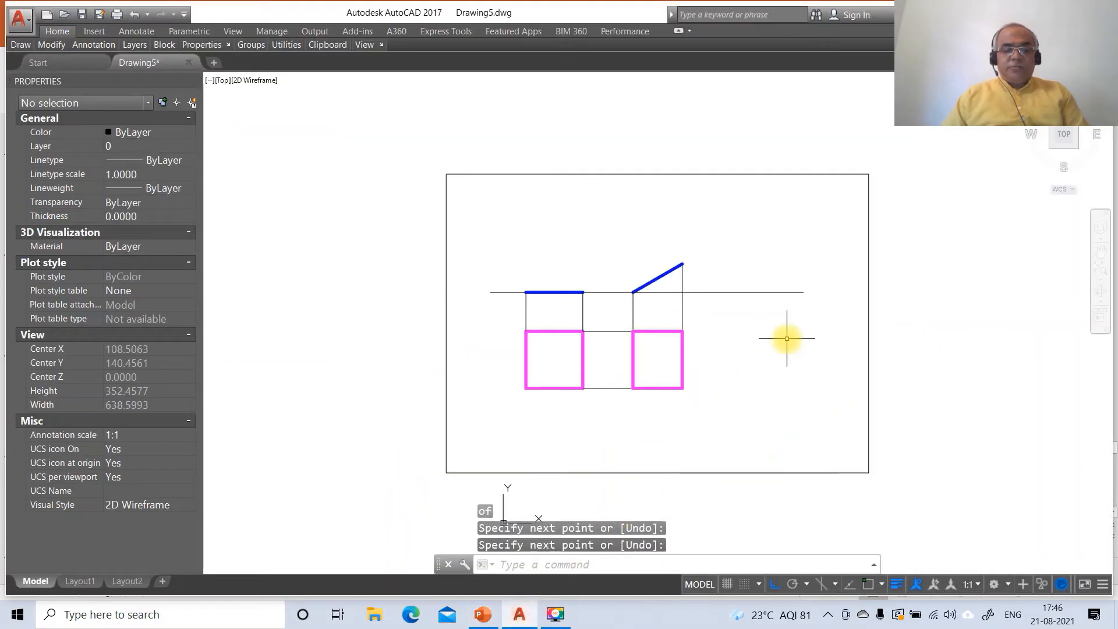
pyautogui.write('co')
pyautogui.press('Return')
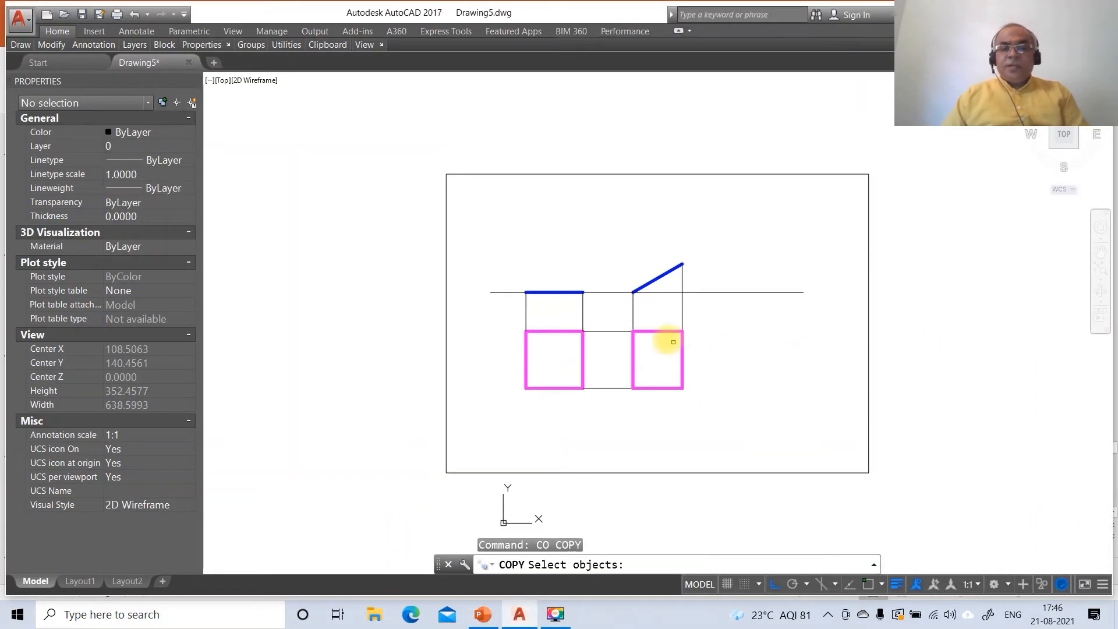
pyautogui.click(623, 322)
pyautogui.click(719, 411)
pyautogui.press('Return')
pyautogui.click(692, 412)
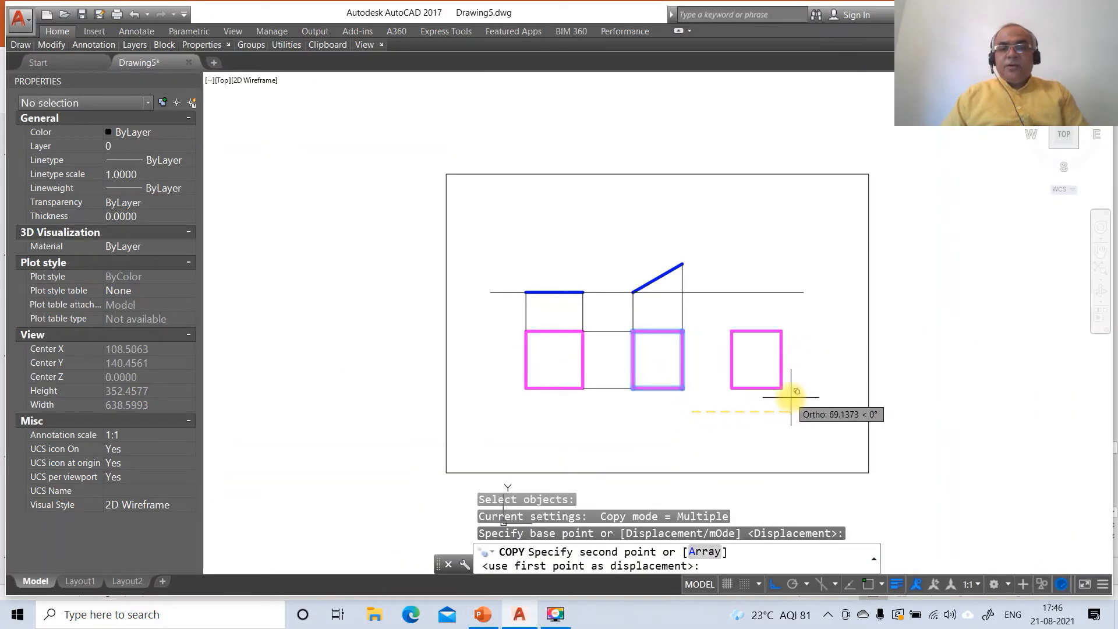
pyautogui.click(790, 397)
pyautogui.press('Return')
# Step: Rotate the copied third-stage rectangle by 45 degrees about a point inside it
pyautogui.write('RO')
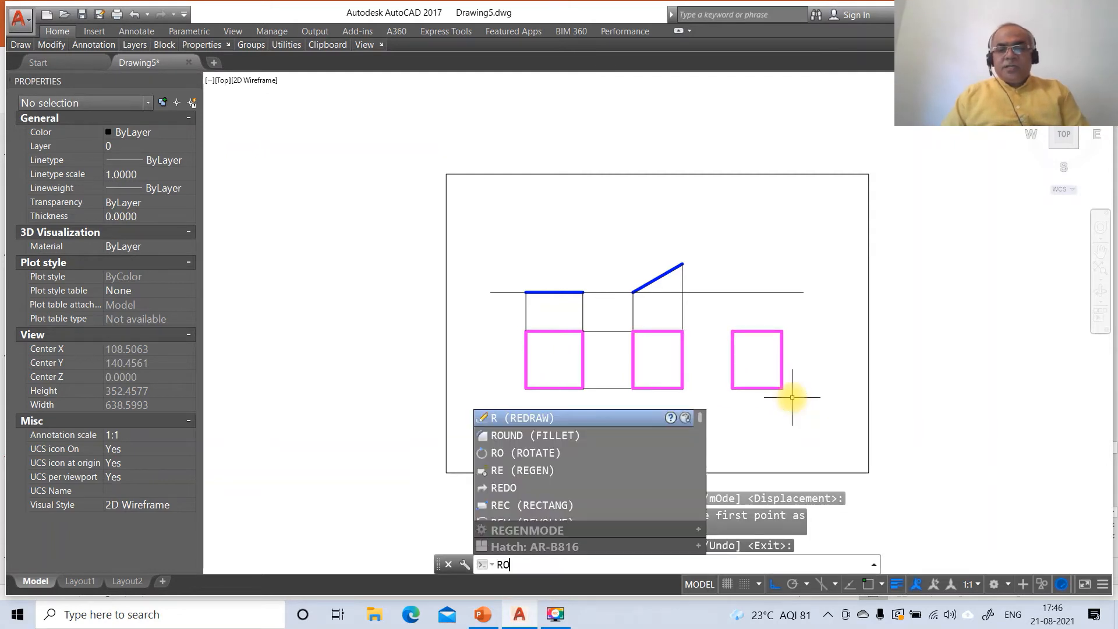
pyautogui.press('Return')
pyautogui.click(721, 311)
pyautogui.click(809, 414)
pyautogui.press('Return')
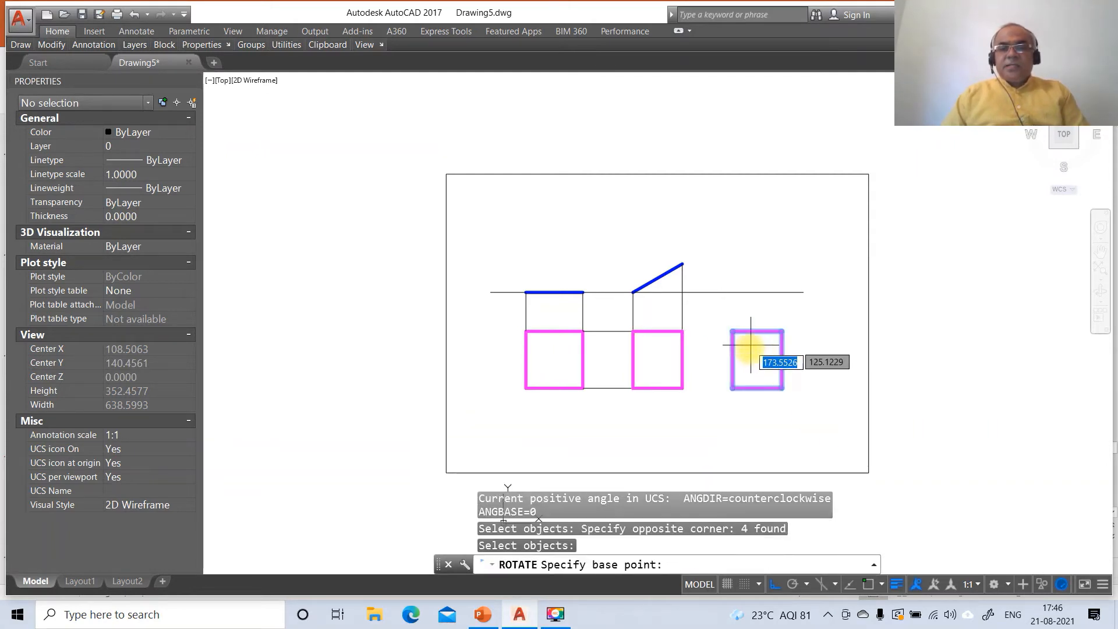
pyautogui.click(752, 356)
pyautogui.write('45')
pyautogui.press('Return')
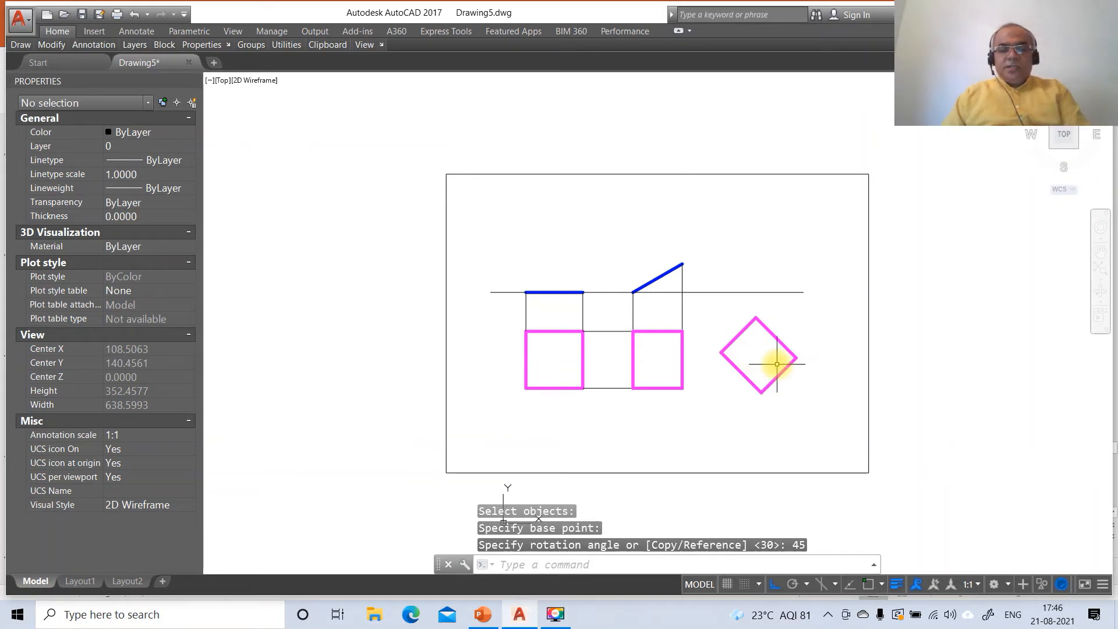
# Step: Draw a vertical projector from the rotated rectangle's lowest corner perpendicular to the horizontal reference line
pyautogui.write('l')
pyautogui.press('Return')
pyautogui.write('INT')
pyautogui.press('Return')
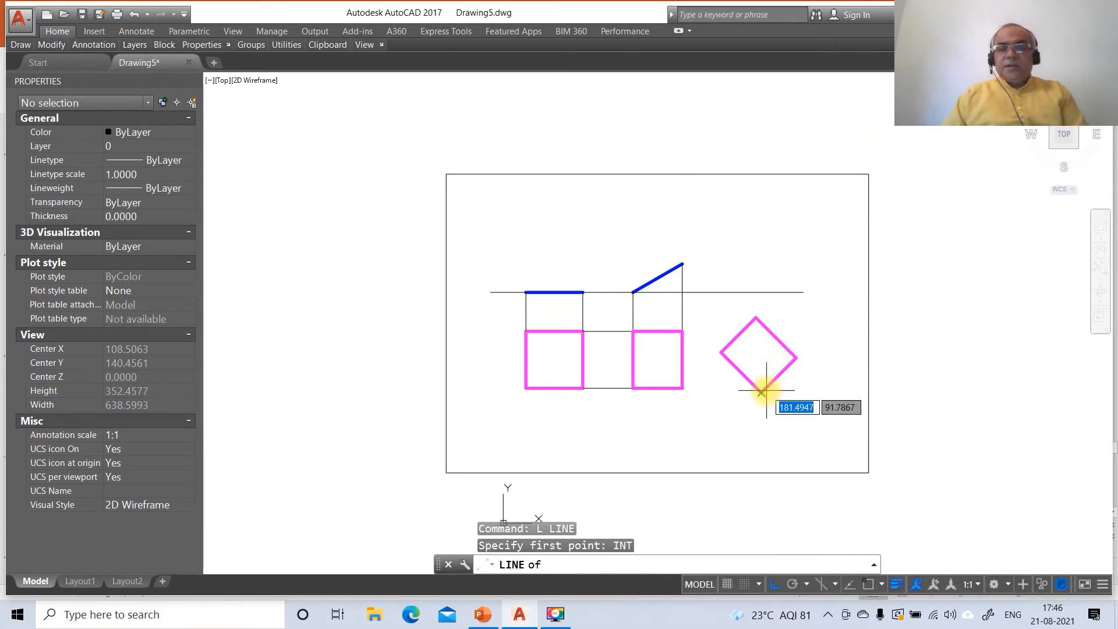
pyautogui.click(764, 390)
pyautogui.write('PER')
pyautogui.press('Return')
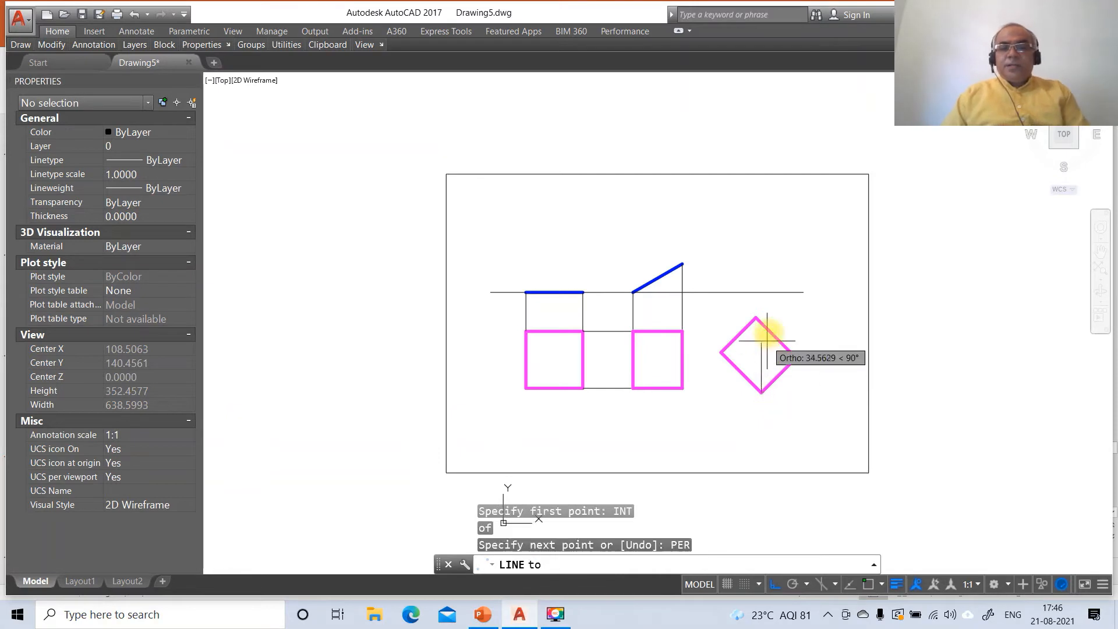
pyautogui.click(777, 292)
pyautogui.press('Return')
# Step: Draw a vertical projector from the rotated rectangle's left corner perpendicular to the reference line
pyautogui.press('Return')
pyautogui.write('INT')
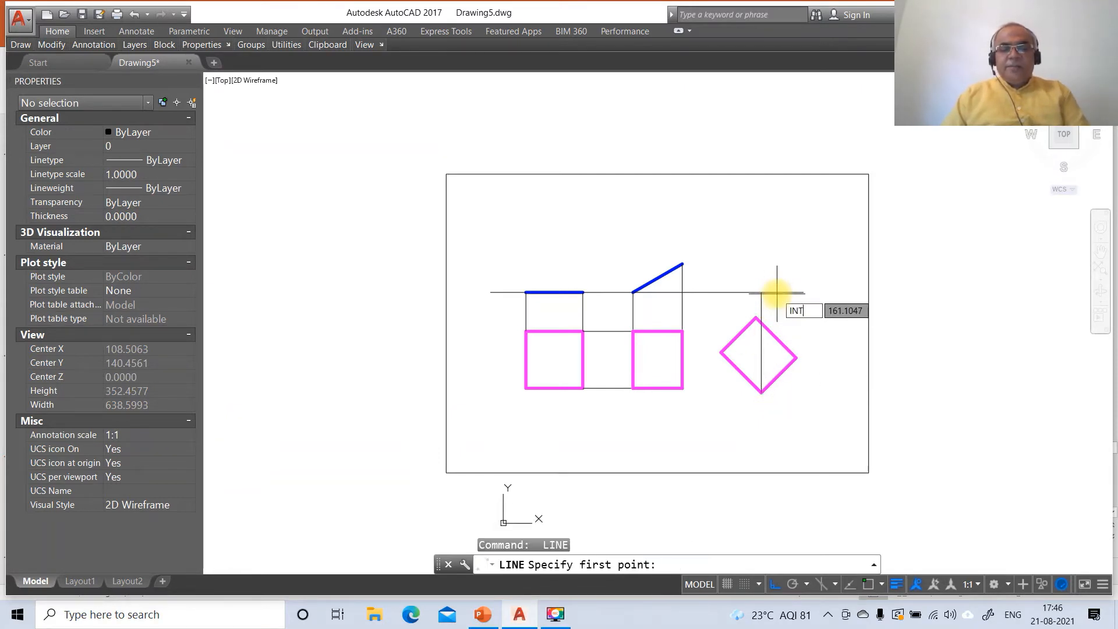
pyautogui.press('Return')
pyautogui.click(721, 352)
pyautogui.write('PER')
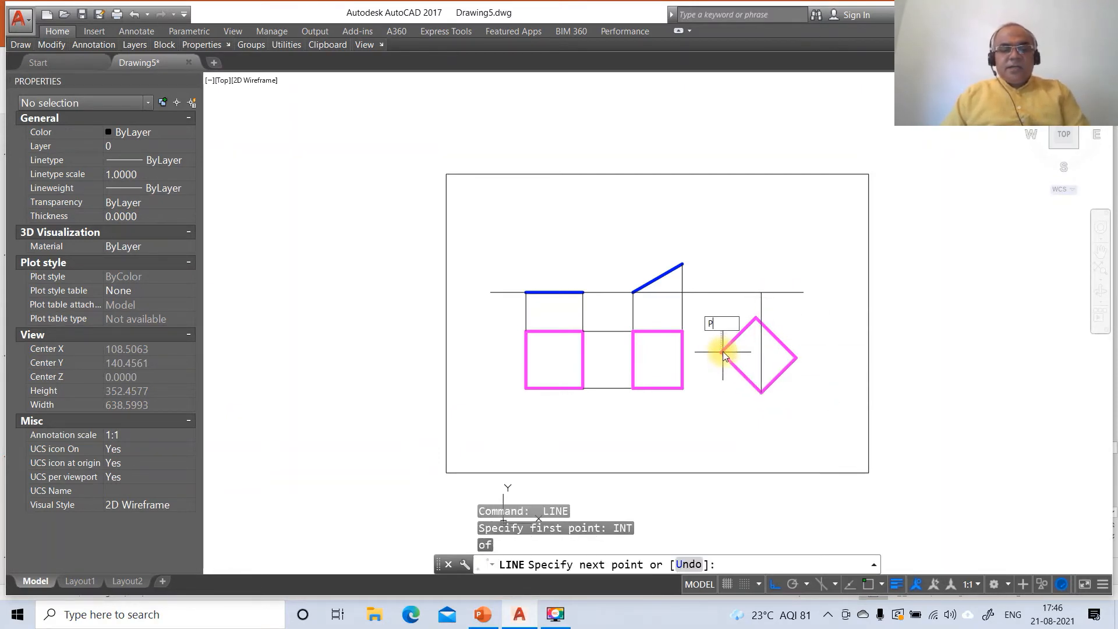
pyautogui.press('Return')
pyautogui.click(734, 294)
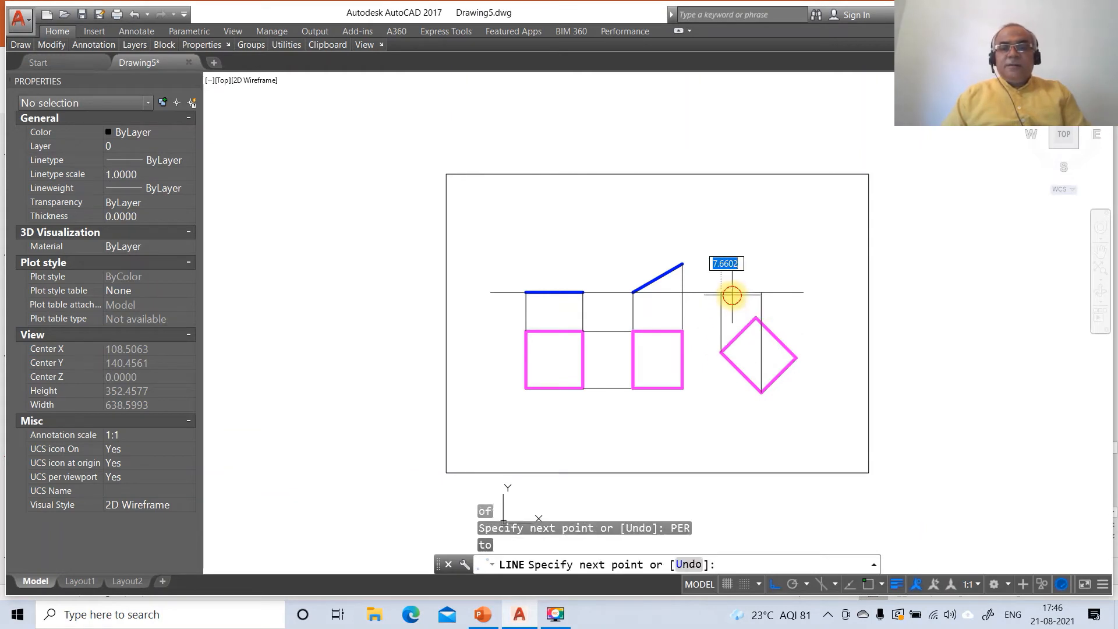
pyautogui.press('Return')
# Step: Draw a horizontal line from the upper end of the inclined blue line rightward past the rotated rectangle
pyautogui.press('Return')
pyautogui.write('INT')
pyautogui.press('Return')
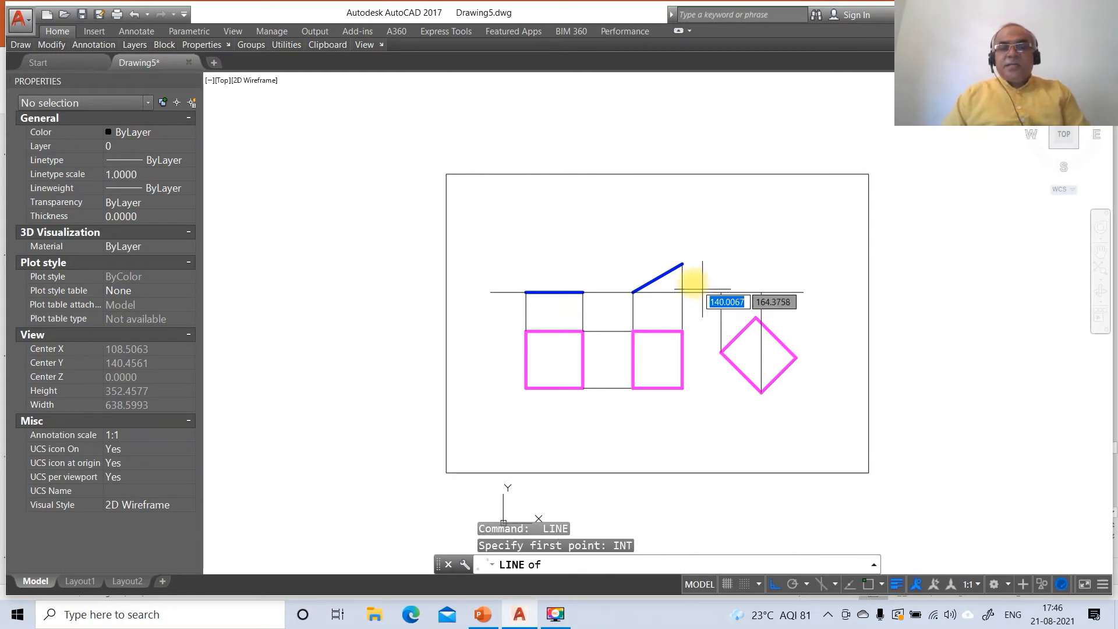
pyautogui.click(683, 264)
pyautogui.click(835, 284)
pyautogui.press('Return')
# Step: Draw a vertical projector from the rotated rectangle's top corner perpendicular to the upper horizontal line
pyautogui.press('Return')
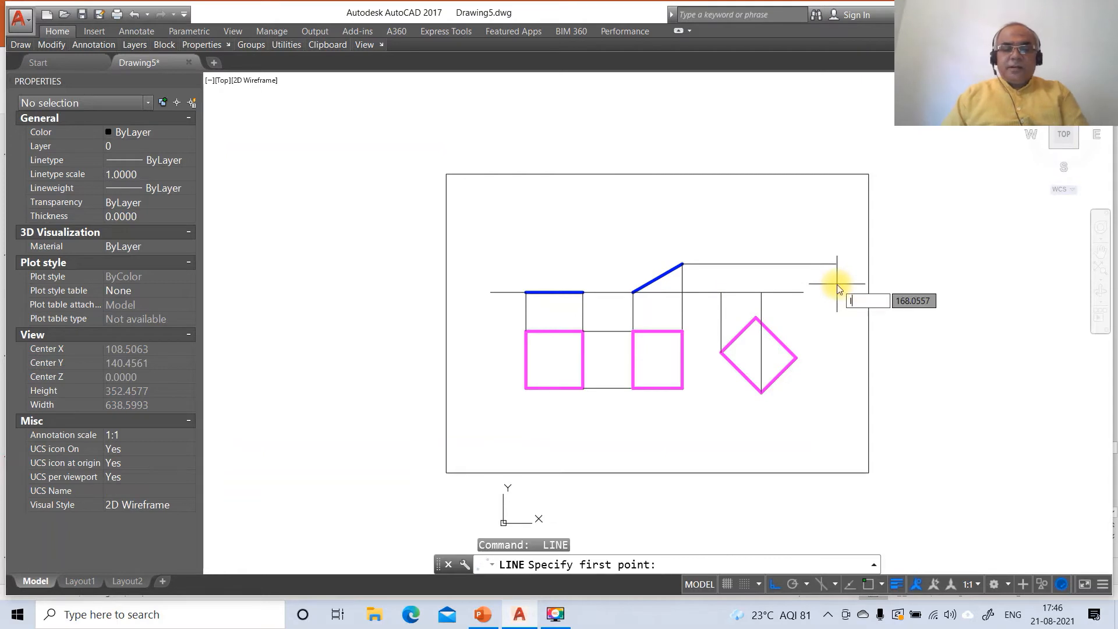
pyautogui.press('Return')
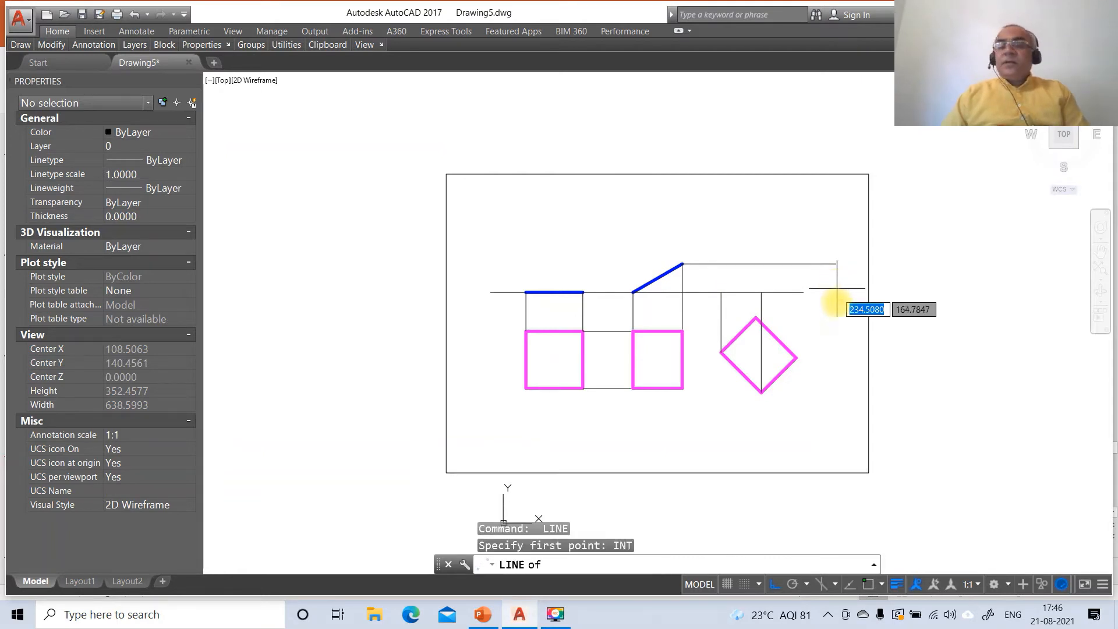
pyautogui.click(756, 317)
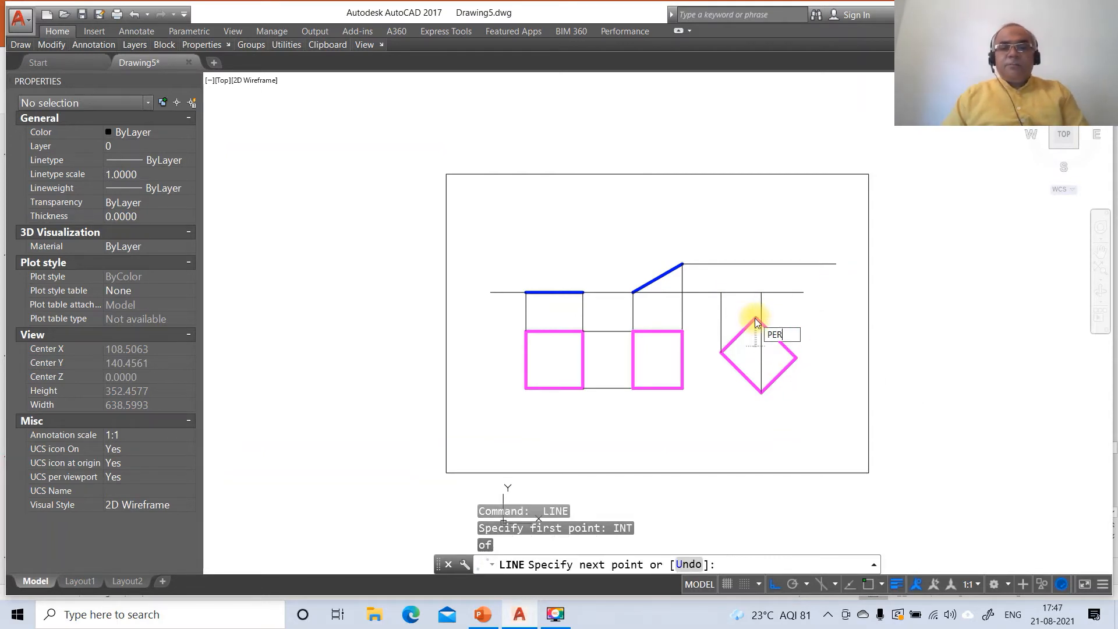
pyautogui.write('PER')
pyautogui.press('Return')
pyautogui.click(766, 265)
pyautogui.press('Return')
# Step: Draw a vertical projector from the rotated rectangle's right corner perpendicular to the upper horizontal line
pyautogui.press('Return')
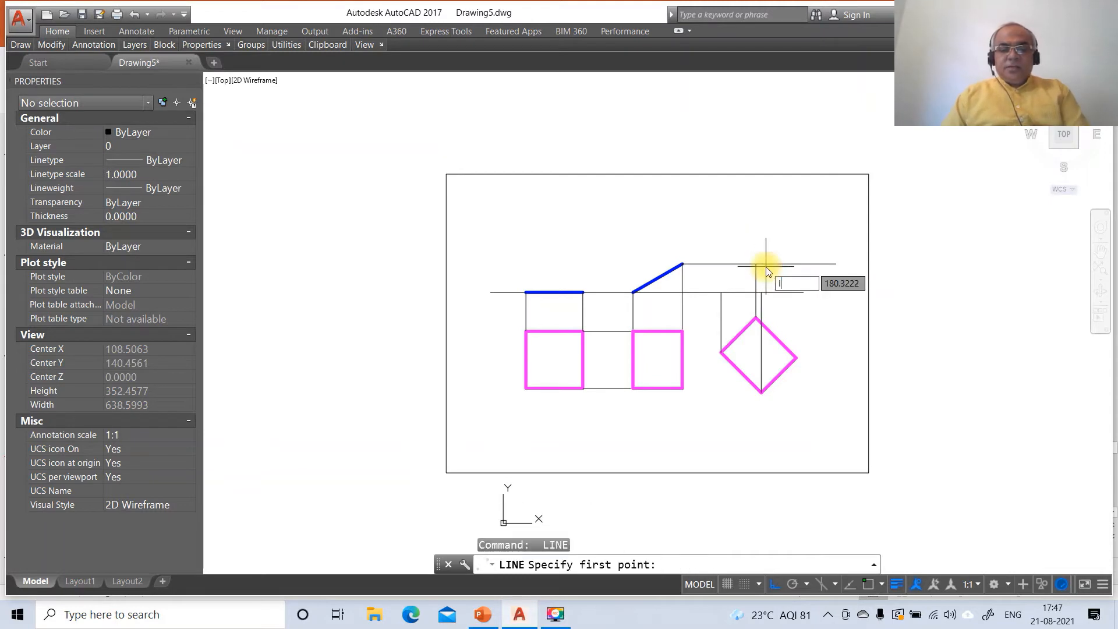
pyautogui.press('Return')
pyautogui.click(794, 358)
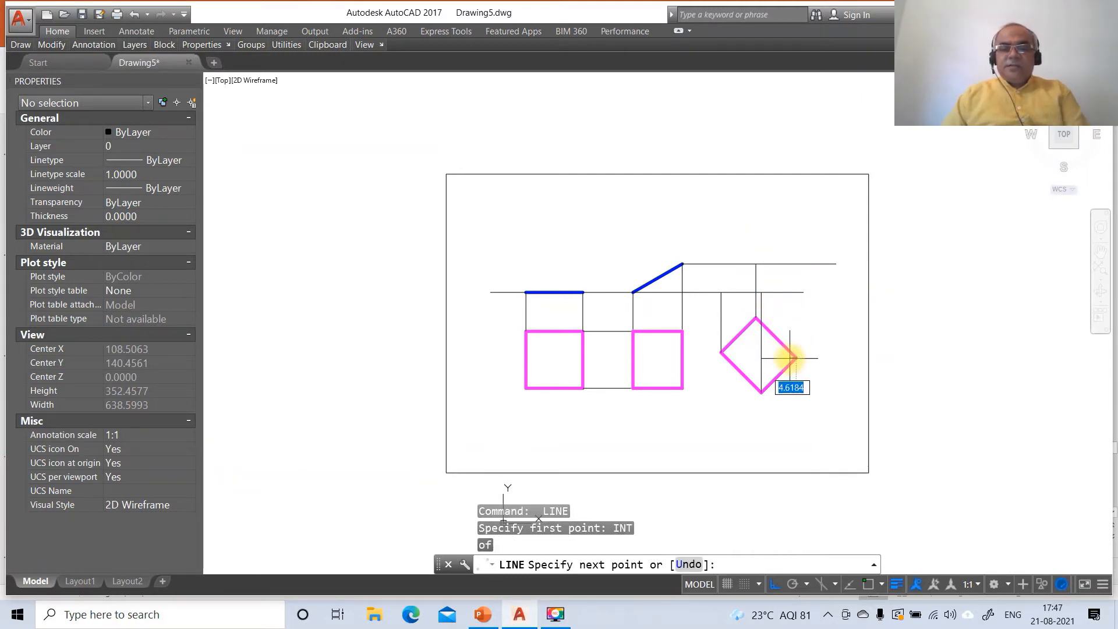
pyautogui.write('PER')
pyautogui.press('Return')
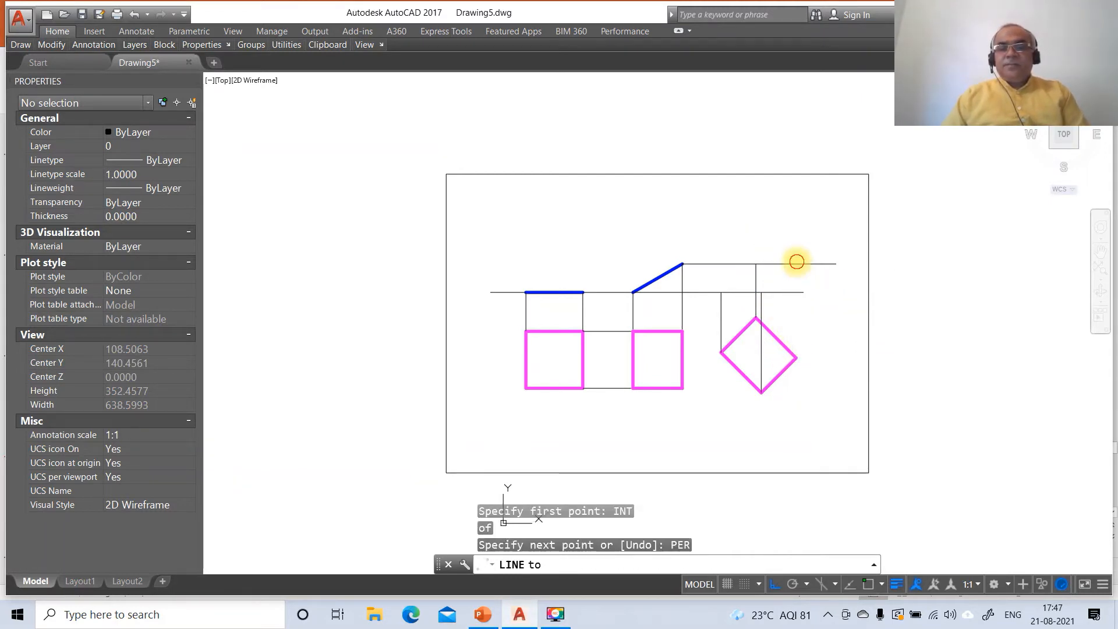
pyautogui.click(797, 263)
# Step: Continue the line from the right projector's upper end to where the lowest corner's projector meets the reference line
pyautogui.write('INT')
pyautogui.press('Return')
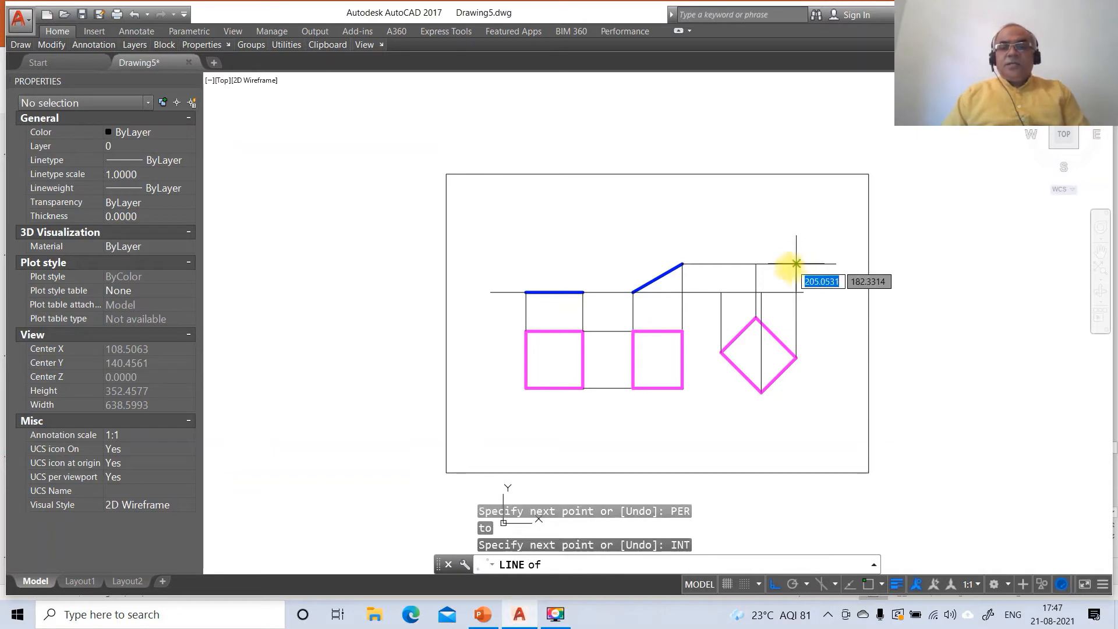
pyautogui.click(760, 292)
pyautogui.press('Return')
# Step: Fillet the upper horizontal line and the right corner's projector with zero radius to remove the overhang
pyautogui.write('F')
pyautogui.press('Return')
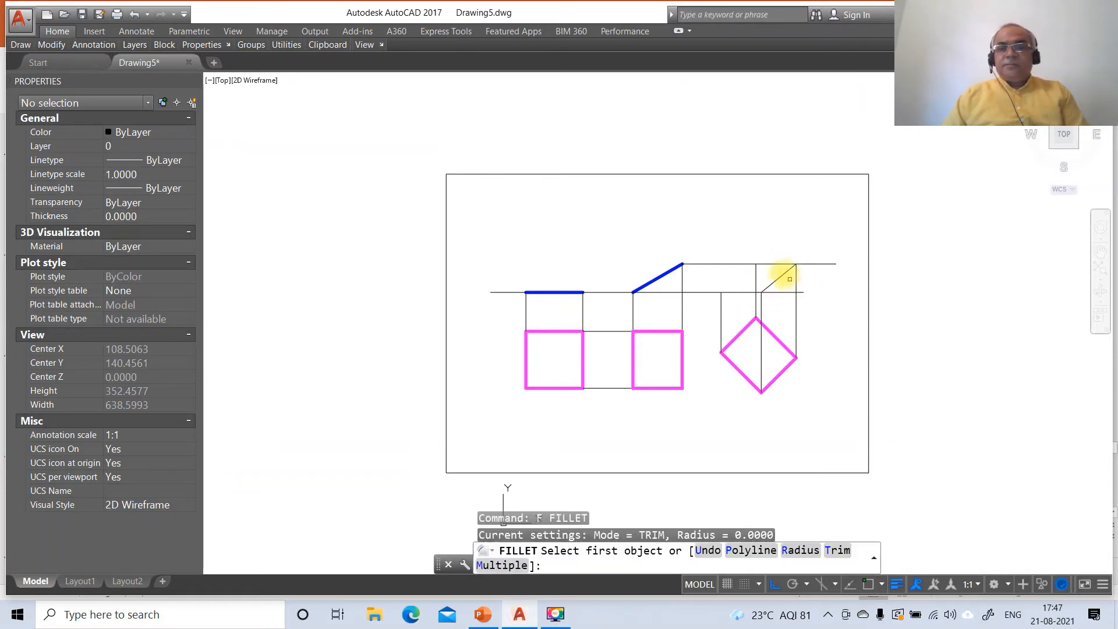
pyautogui.click(777, 264)
pyautogui.click(796, 277)
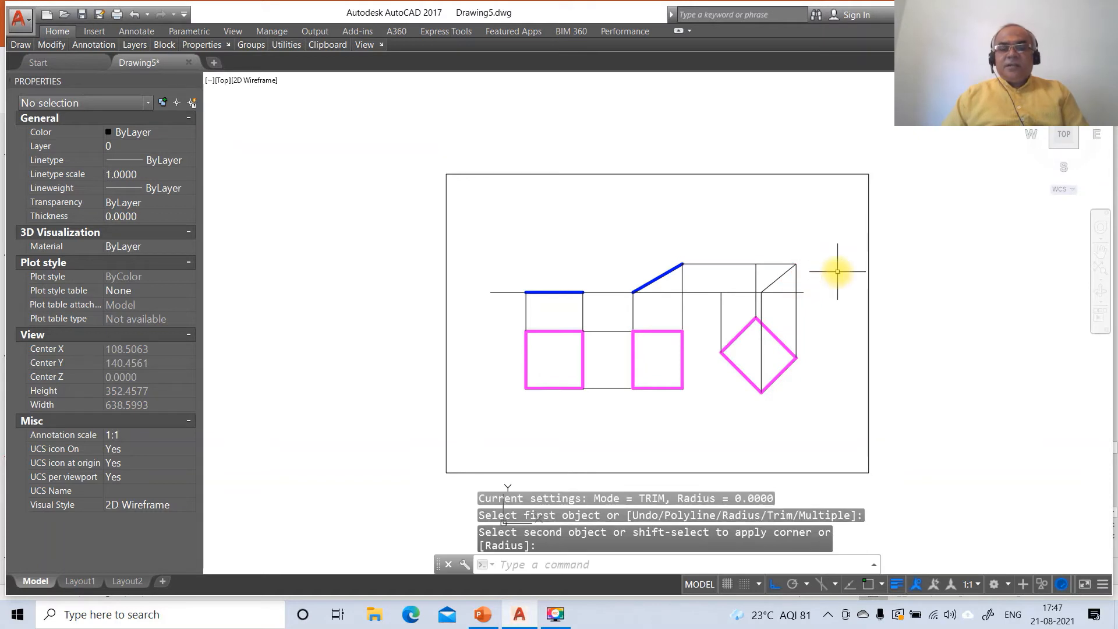
# Step: Draw an inclined line from the left projector's end on the reference line to the top corner's projector end on the upper line
pyautogui.write('L')
pyautogui.press('Return')
pyautogui.write('INT')
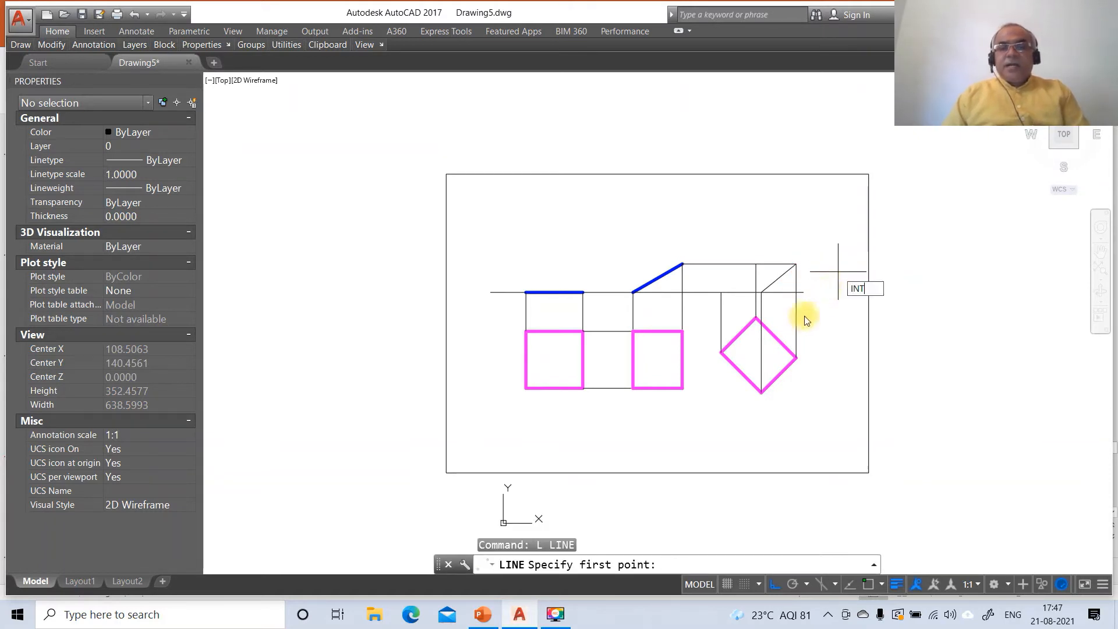
pyautogui.press('Return')
pyautogui.click(720, 292)
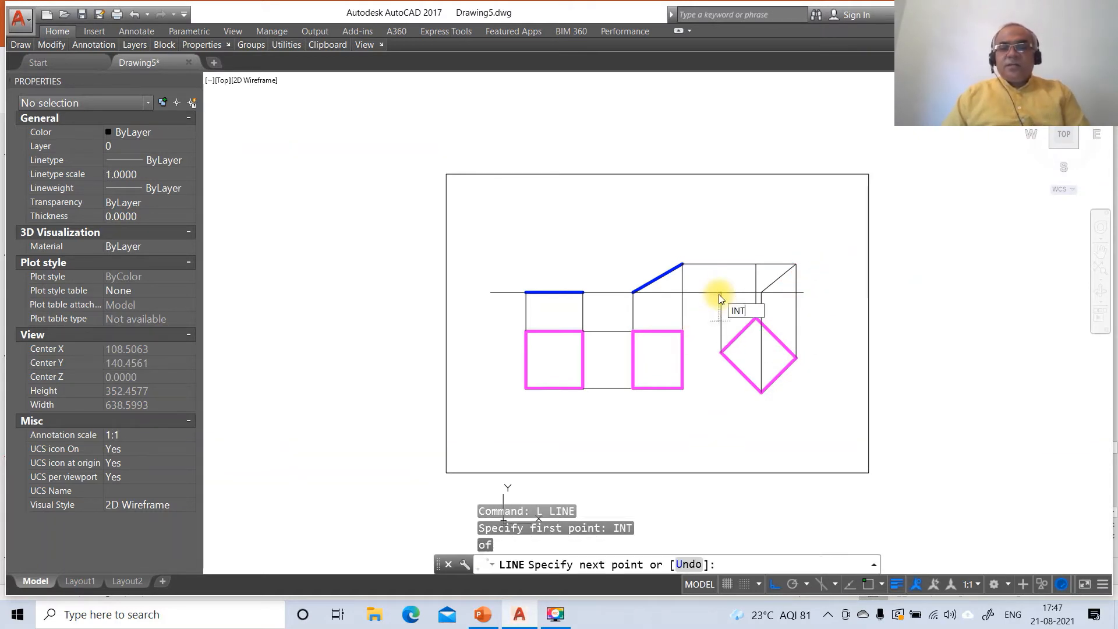
pyautogui.press('Return')
pyautogui.click(756, 264)
pyautogui.press('Return')
# Step: Extend the reference line rightward to the right border of the sheet
pyautogui.write('E')
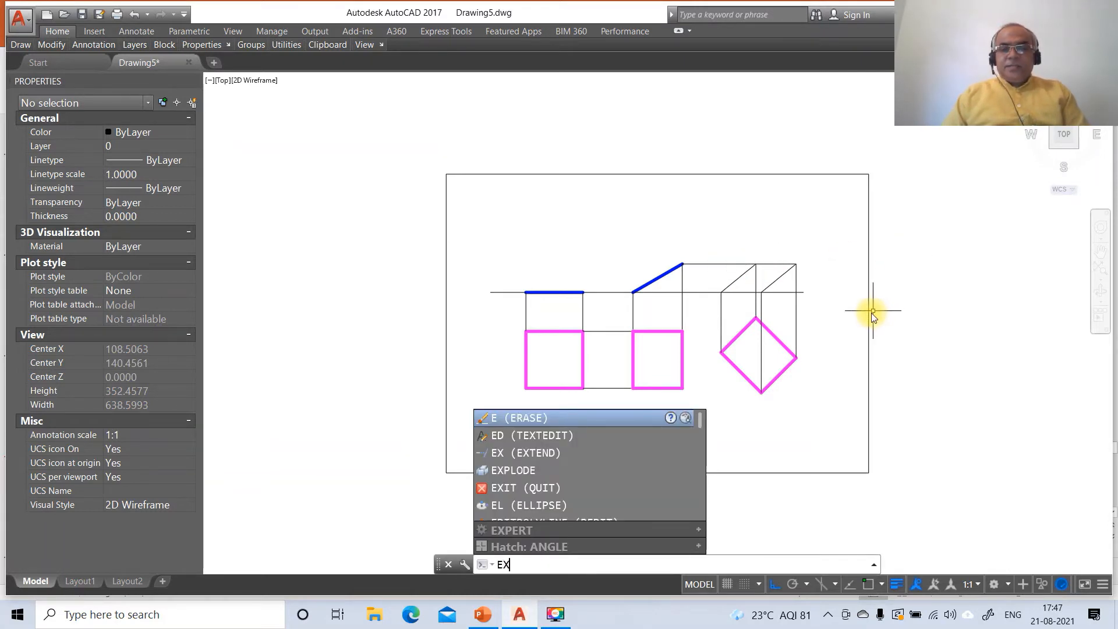
pyautogui.write('X')
pyautogui.press('Return')
pyautogui.click(868, 314)
pyautogui.press('Return')
pyautogui.click(806, 296)
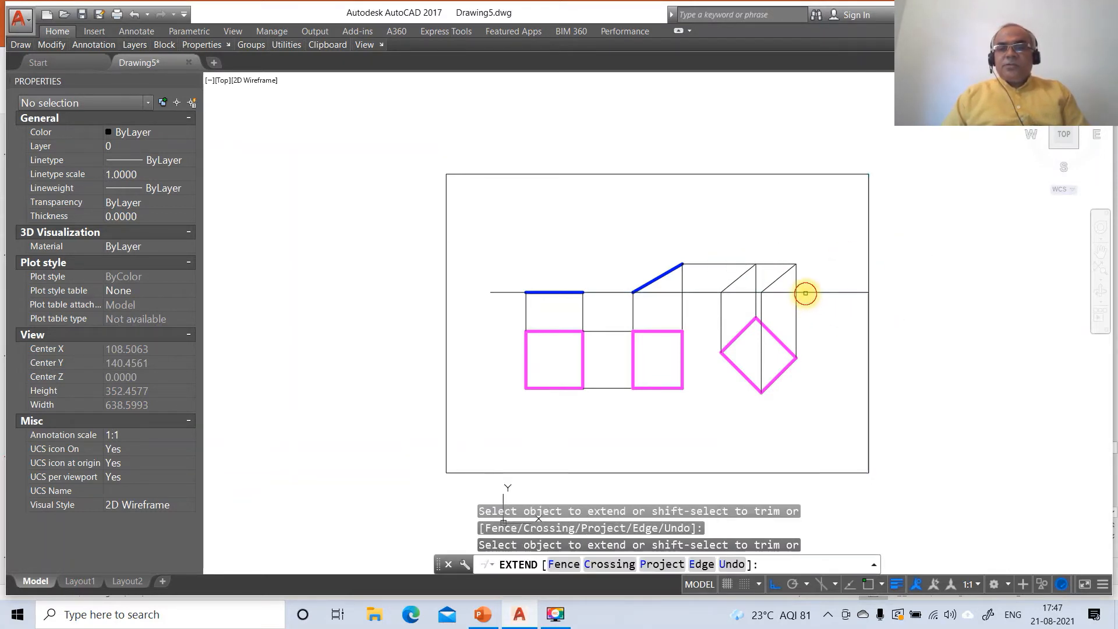
pyautogui.press('Return')
# Step: Break the reference line into two where the rotated rectangle's left corner projector meets it
pyautogui.write('BR')
pyautogui.press('Return')
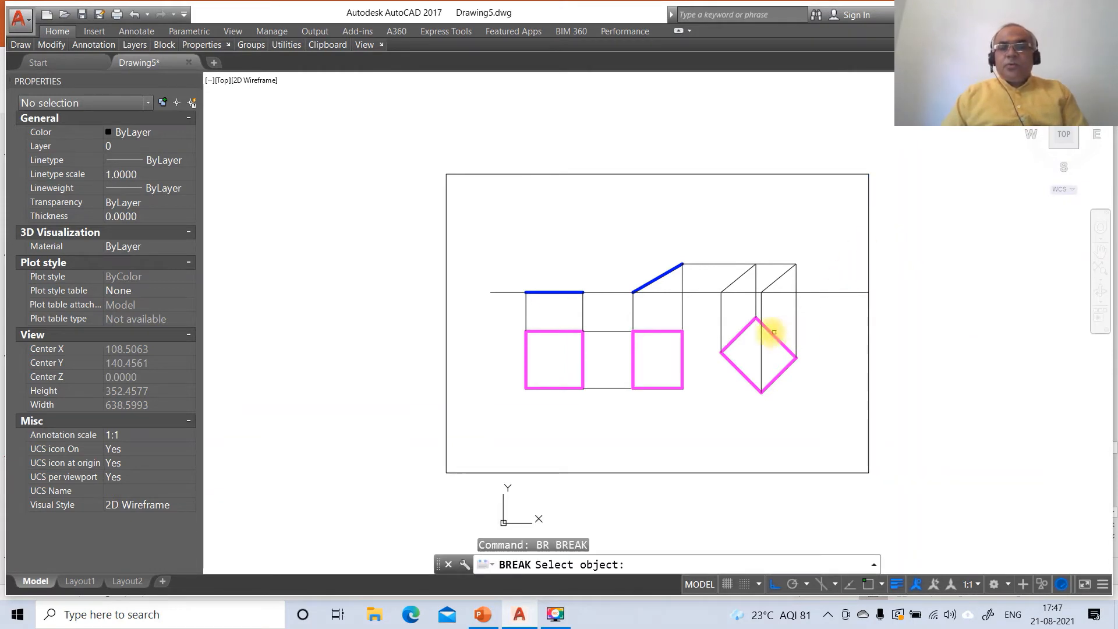
pyautogui.click(738, 291)
pyautogui.write('F')
pyautogui.press('Return')
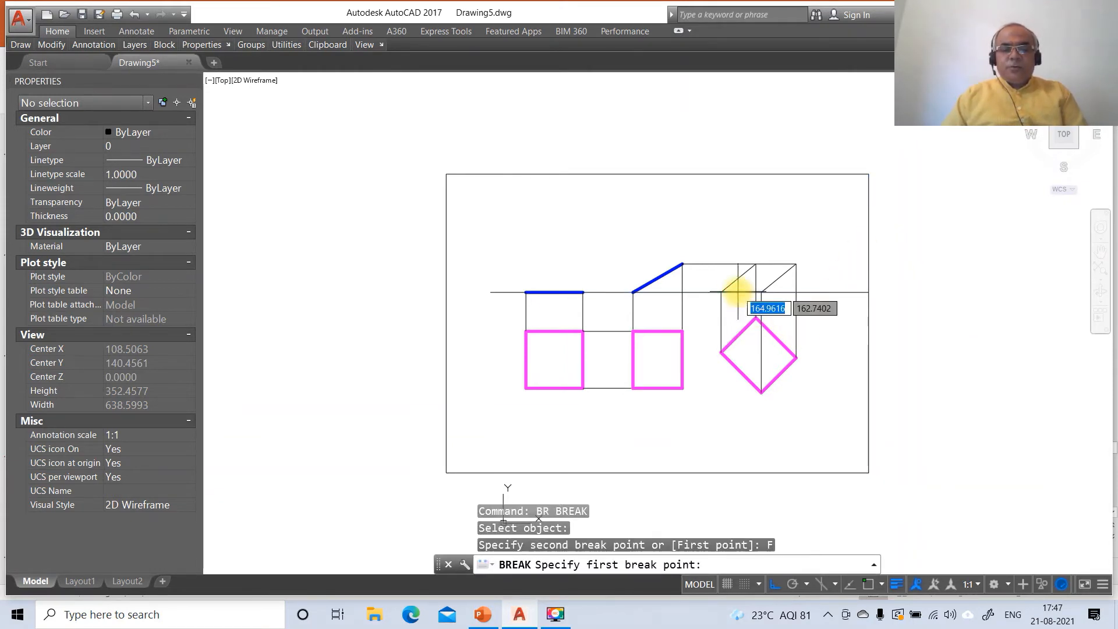
pyautogui.write('INT')
pyautogui.press('Return')
pyautogui.click(725, 289)
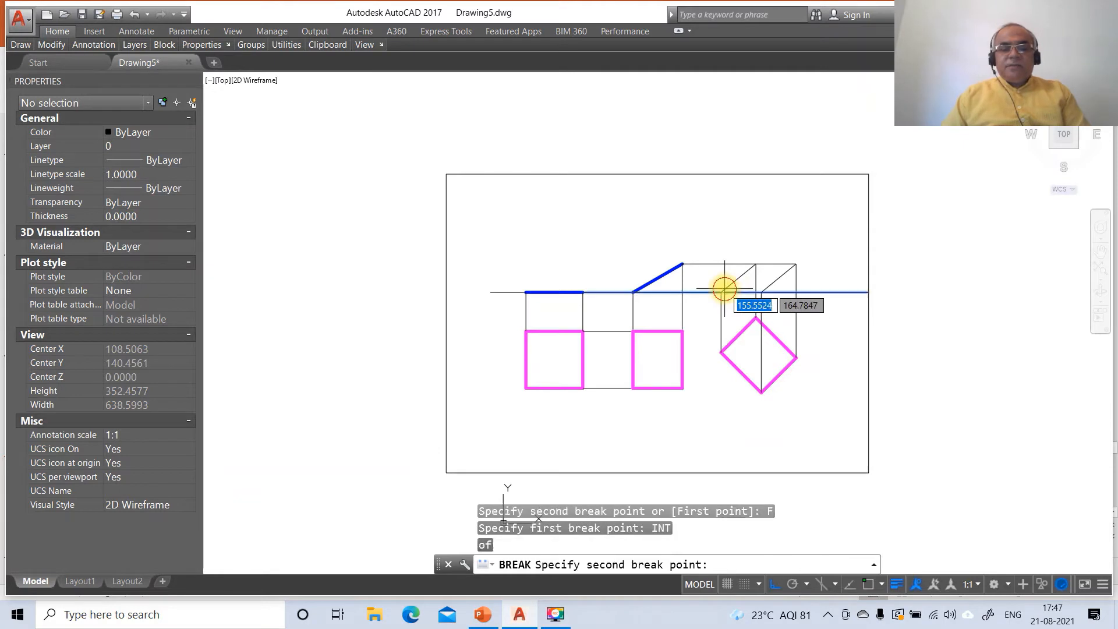
pyautogui.write('@')
pyautogui.press('Return')
# Step: Break the reference line into two where the rotated rectangle's lowest corner projector meets it
pyautogui.press('Return')
pyautogui.click(739, 292)
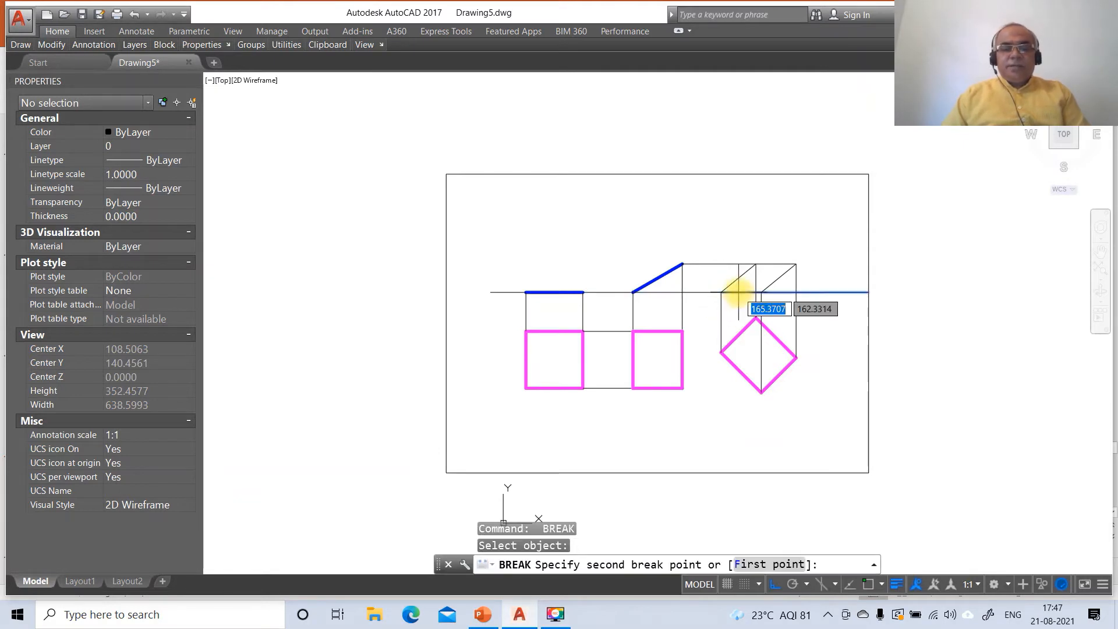
pyautogui.write('F')
pyautogui.press('Return')
pyautogui.write('INT')
pyautogui.press('Return')
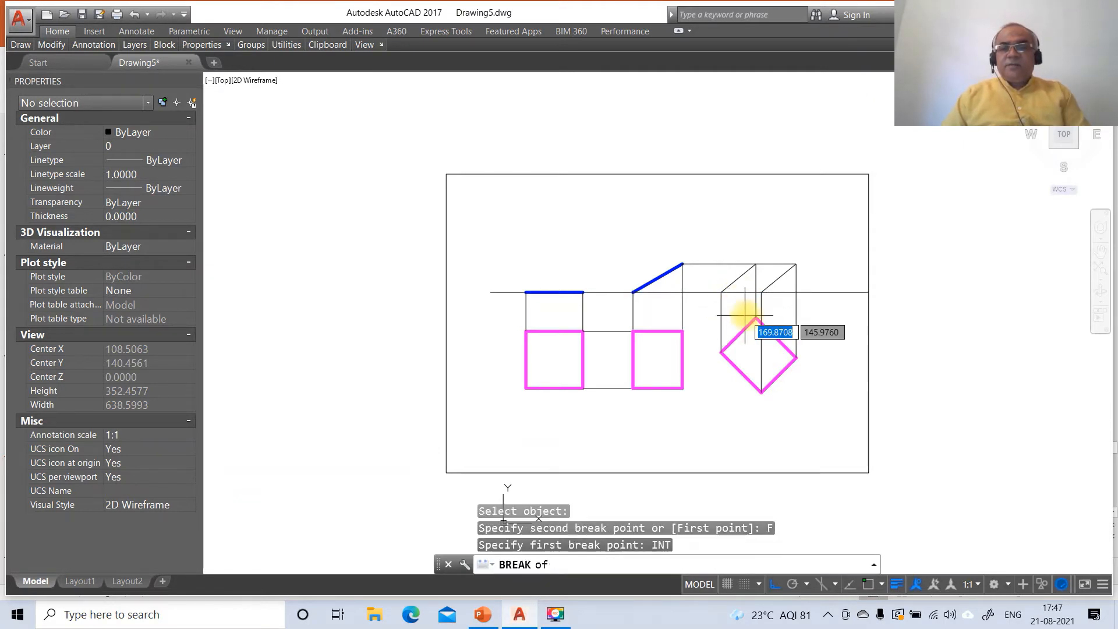
pyautogui.click(762, 293)
pyautogui.write('@')
pyautogui.press('Return')
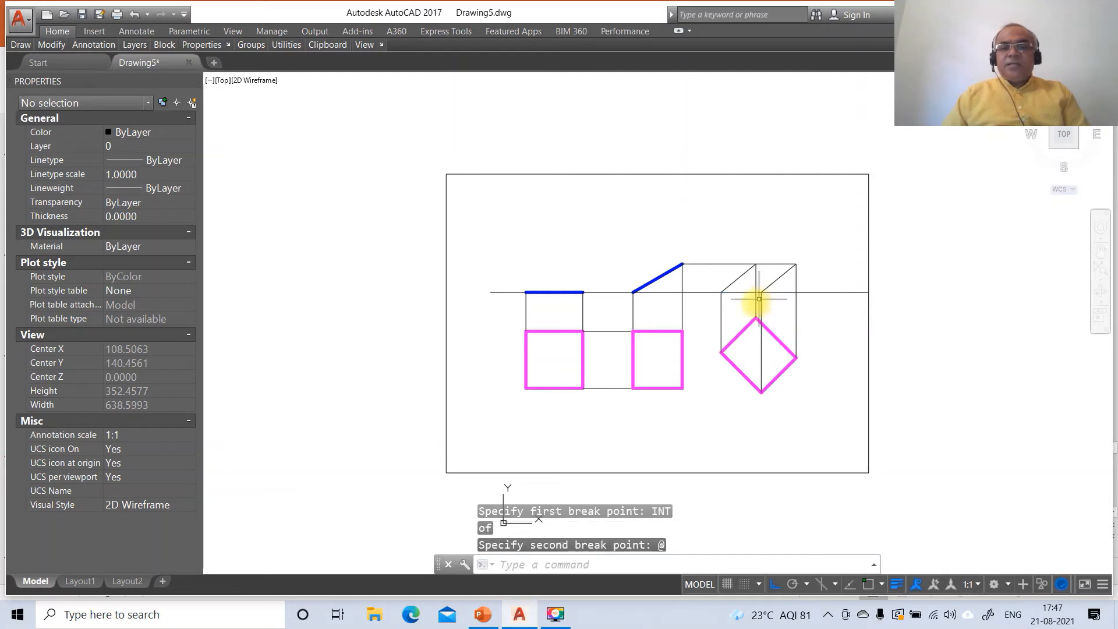
# Step: Break the upper horizontal line into two at the top corner's projector, and bring up the solution slide in PowerPoint
pyautogui.press('Return')
pyautogui.click(764, 264)
pyautogui.write('F')
pyautogui.press('Return')
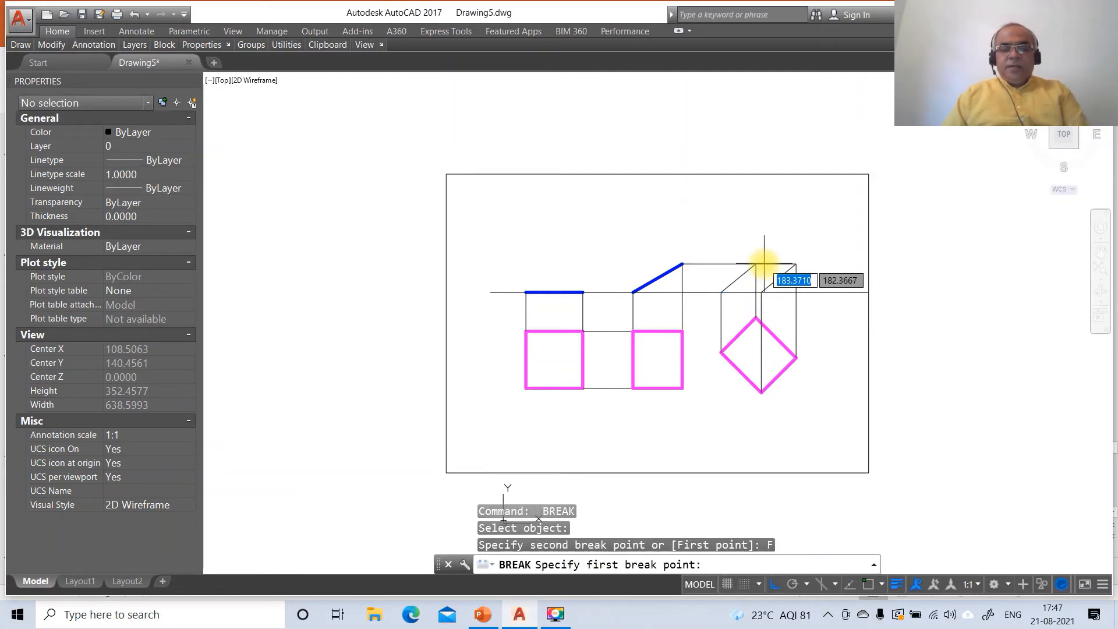
pyautogui.write('INT')
pyautogui.press('Return')
pyautogui.click(759, 269)
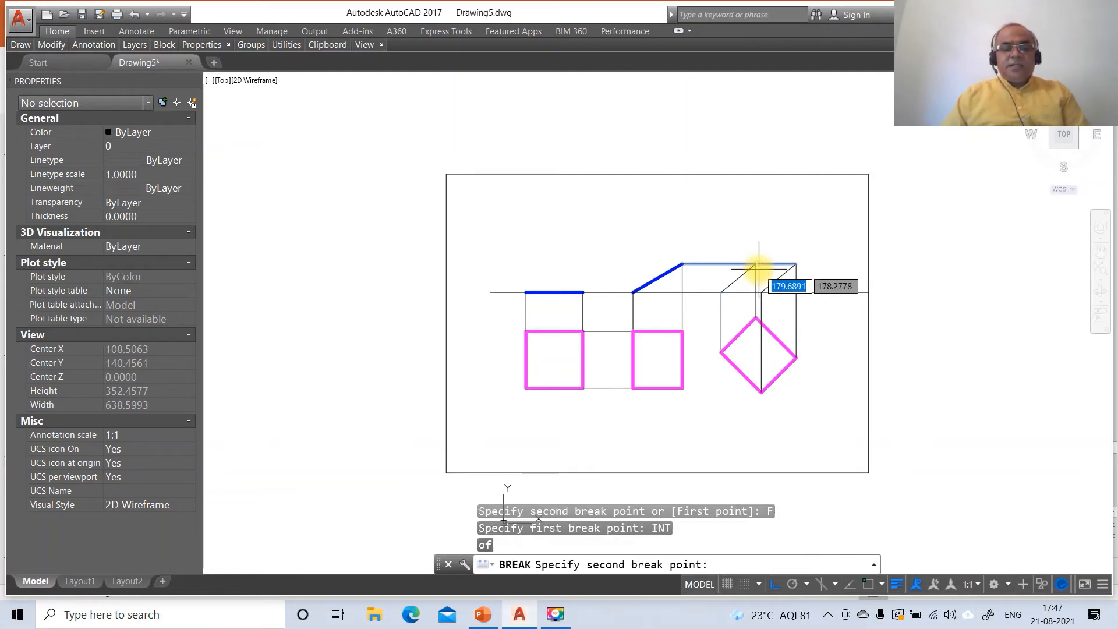
pyautogui.write('@')
pyautogui.press('Return')
pyautogui.click(482, 614)
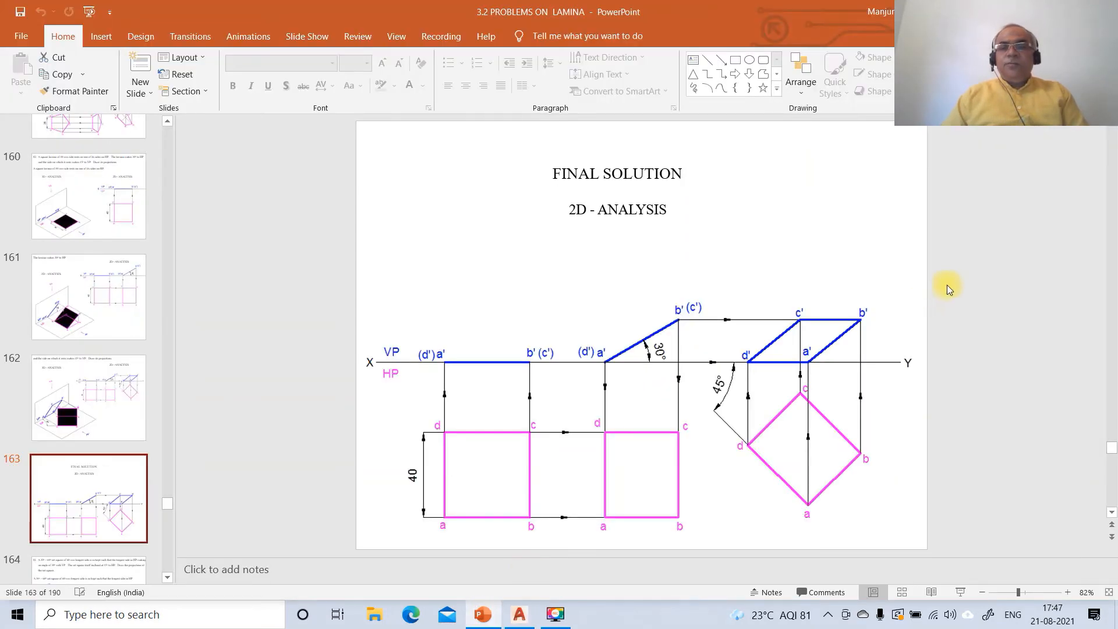
# Step: Return to AutoCAD and move the four edges of the third-stage front view parallelogram to the thick blue line layer
pyautogui.click(520, 615)
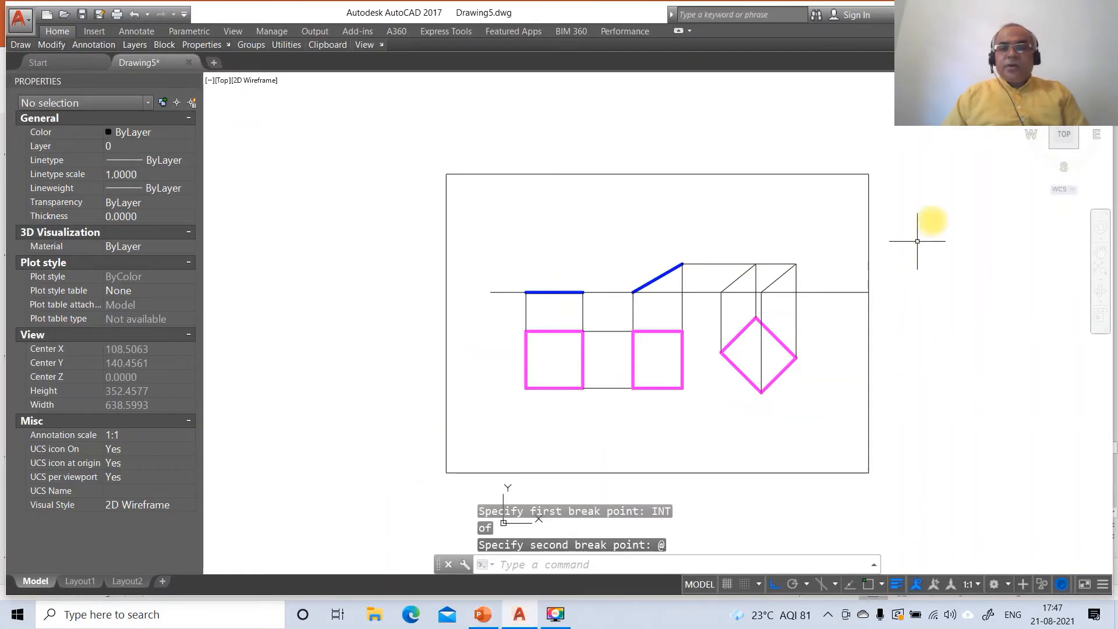
pyautogui.click(744, 290)
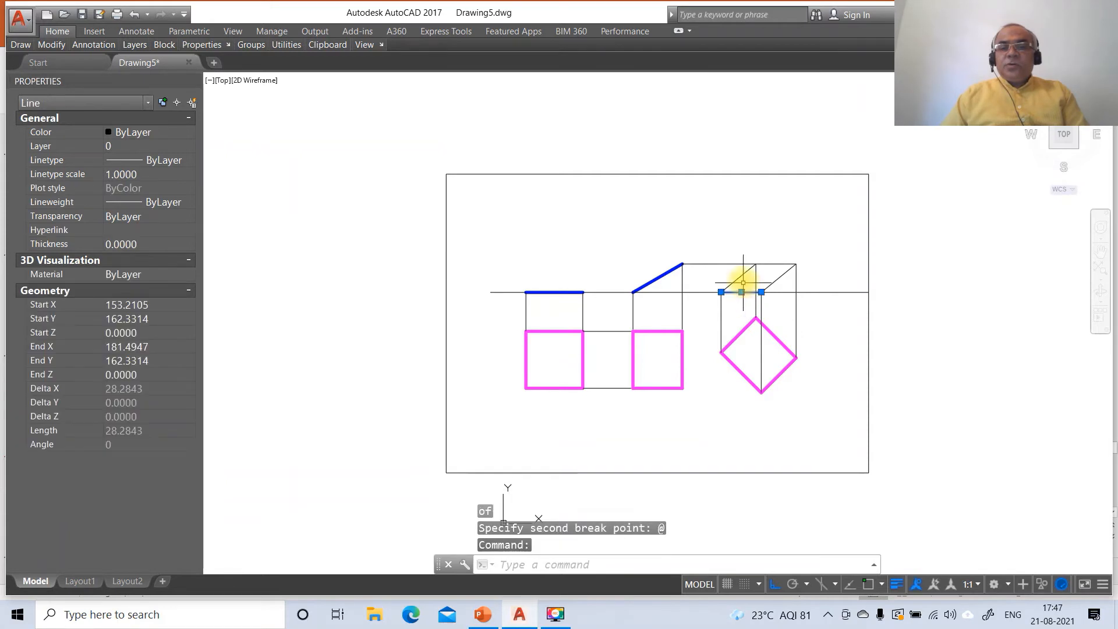
pyautogui.click(743, 275)
pyautogui.click(777, 262)
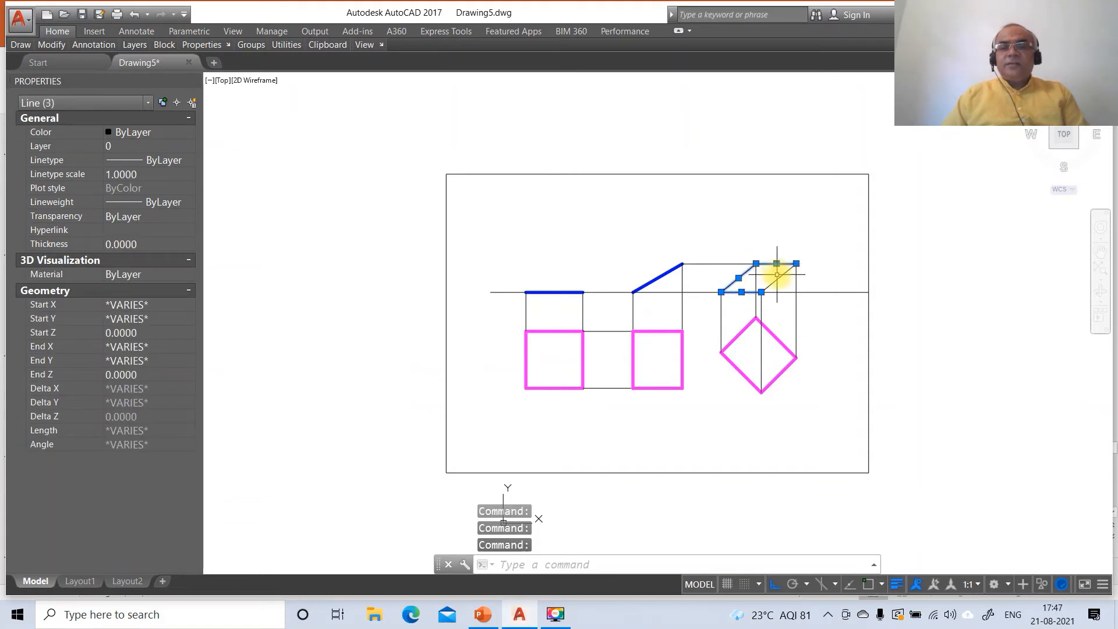
pyautogui.click(60, 145)
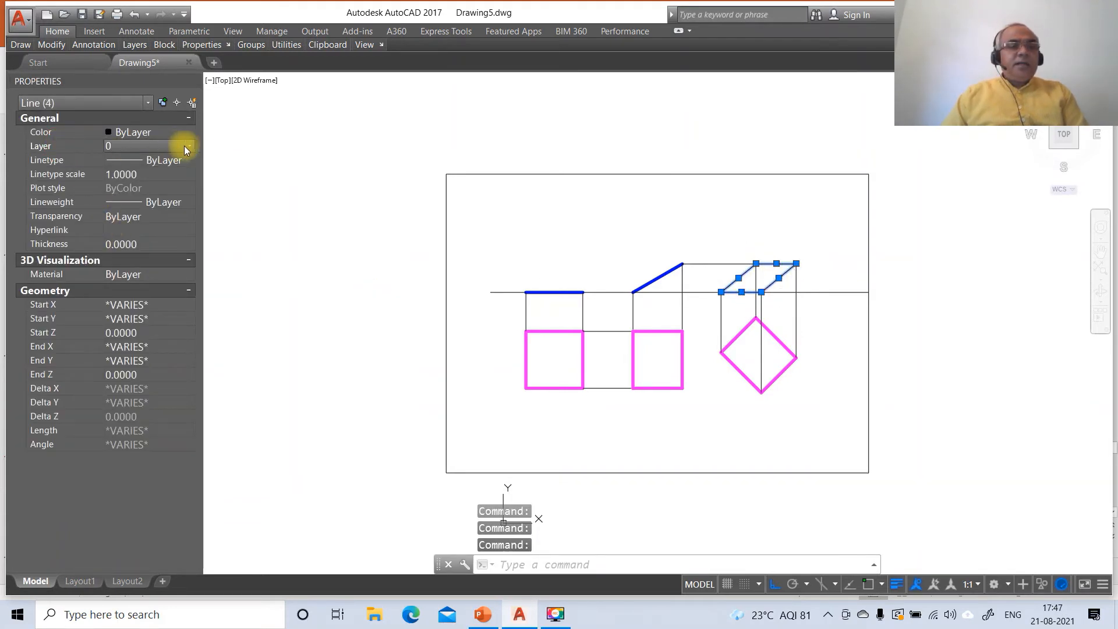
pyautogui.click(191, 145)
pyautogui.click(149, 171)
pyautogui.press('Escape')
pyautogui.press('Escape')
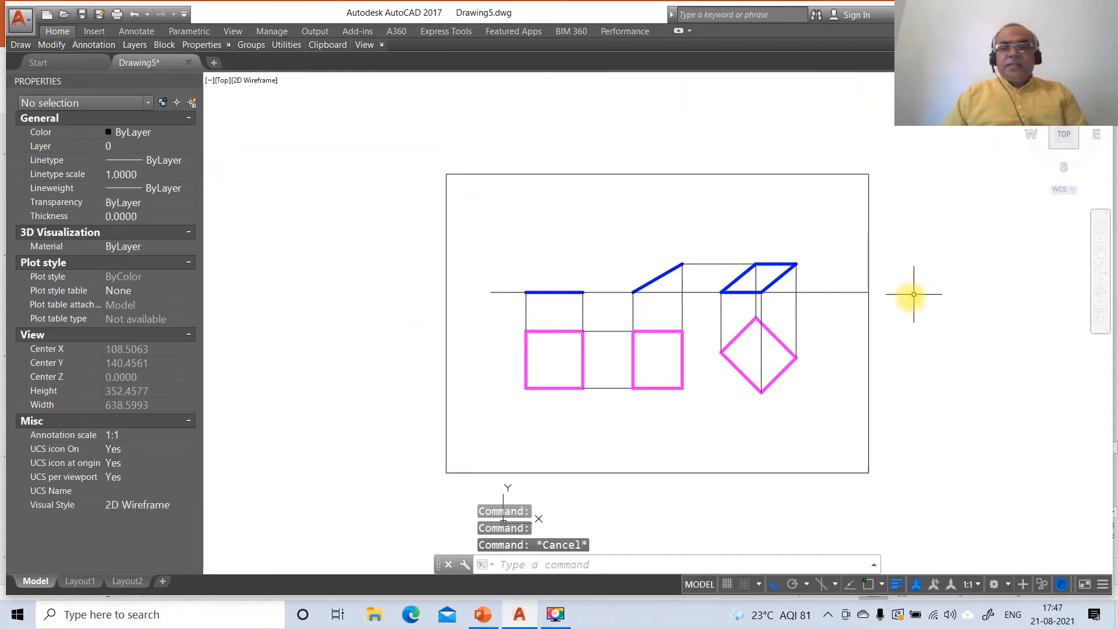
# Step: Break off the reference line's right end so it stops a short distance beyond the third-stage view
pyautogui.write('br')
pyautogui.press('Return')
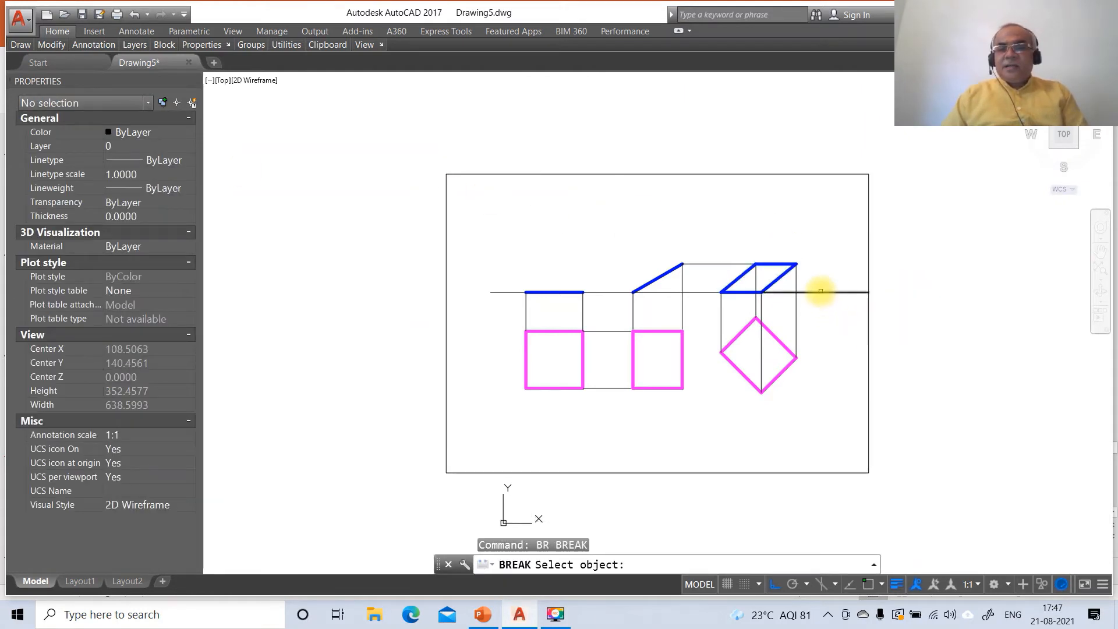
pyautogui.click(820, 292)
pyautogui.click(908, 303)
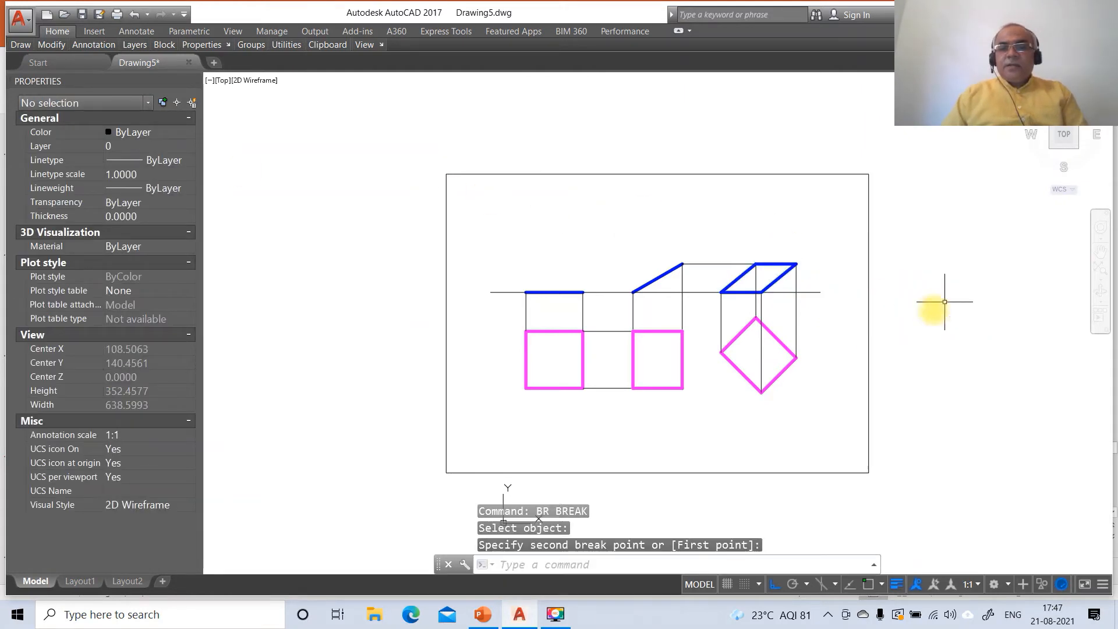
# Step: Assign the three thin black segments of the reference line to the XY layer
pyautogui.click(688, 293)
pyautogui.click(809, 293)
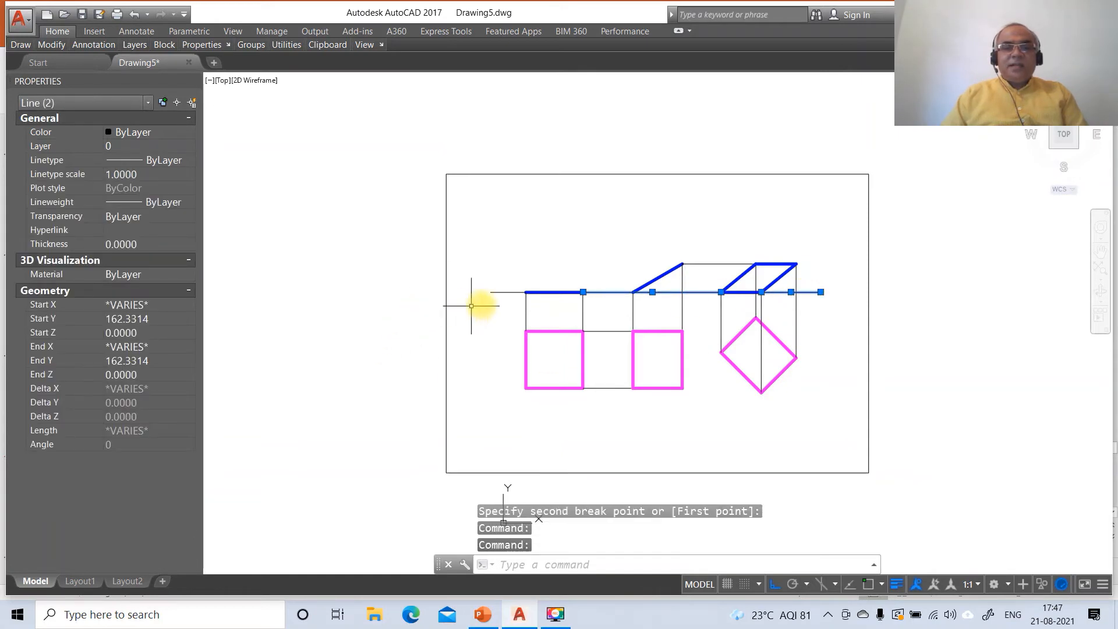
pyautogui.click(511, 292)
pyautogui.click(175, 145)
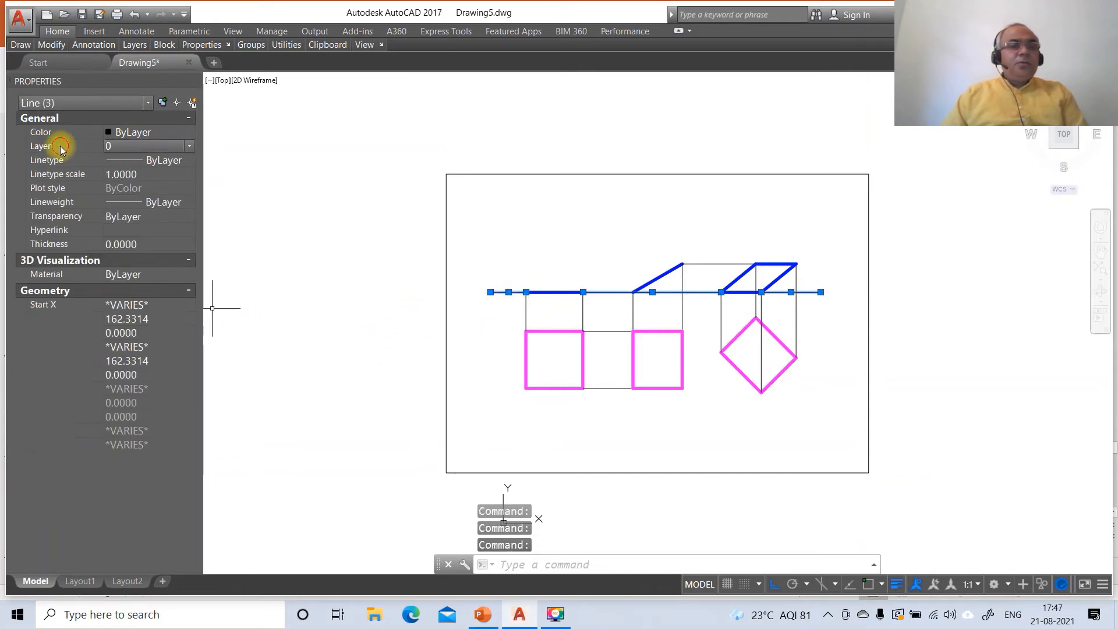
pyautogui.click(185, 146)
pyautogui.click(149, 199)
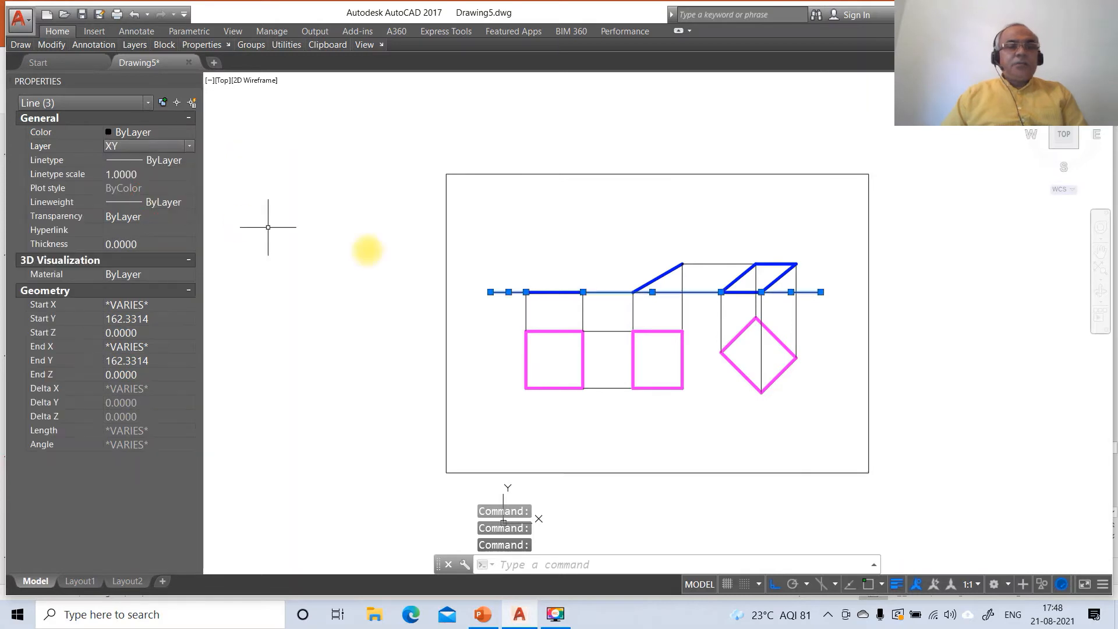
pyautogui.press('Escape')
pyautogui.press('Escape')
pyautogui.press('Escape')
# Step: Open the Standard dimension style for modification and set the linear dimension precision to 0
pyautogui.write('D')
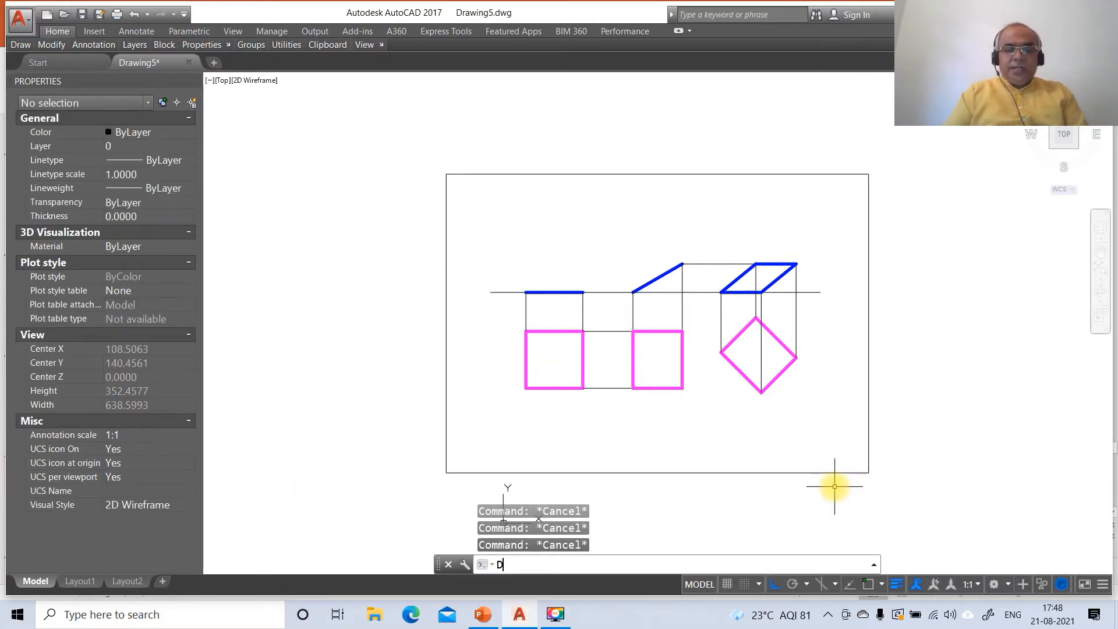
pyautogui.write('DIM')
pyautogui.press('Return')
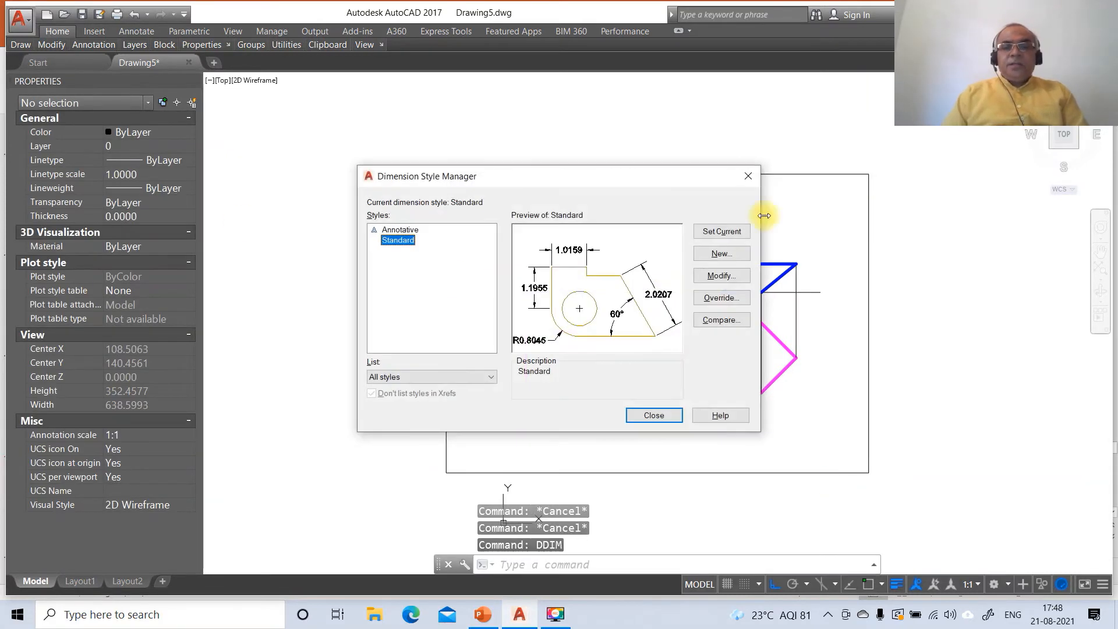
pyautogui.click(723, 276)
pyautogui.click(523, 149)
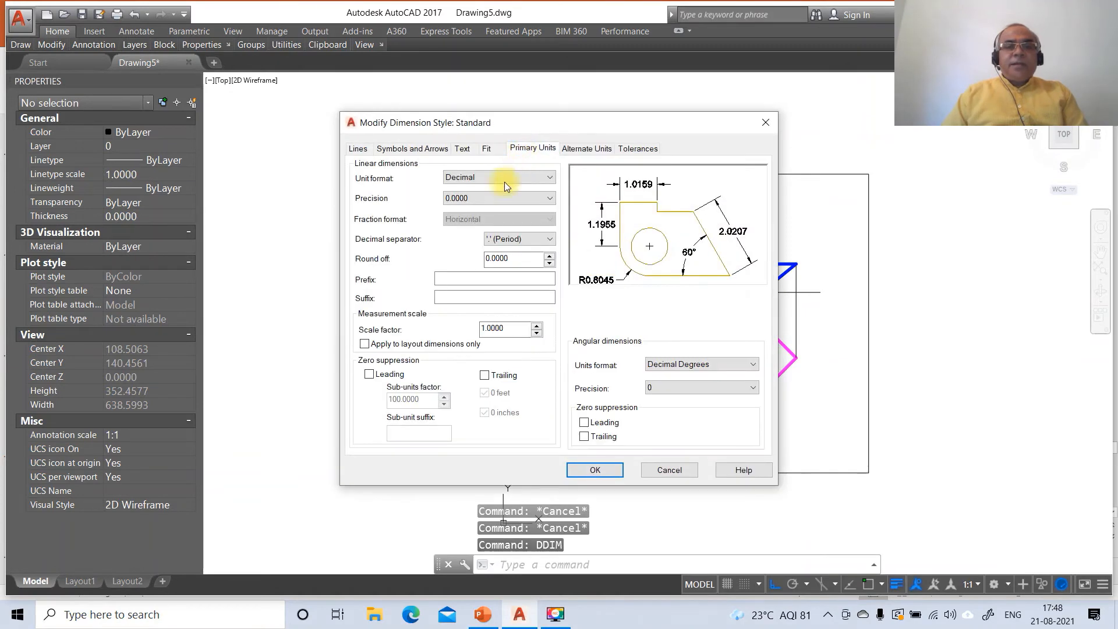
pyautogui.click(498, 197)
pyautogui.click(477, 207)
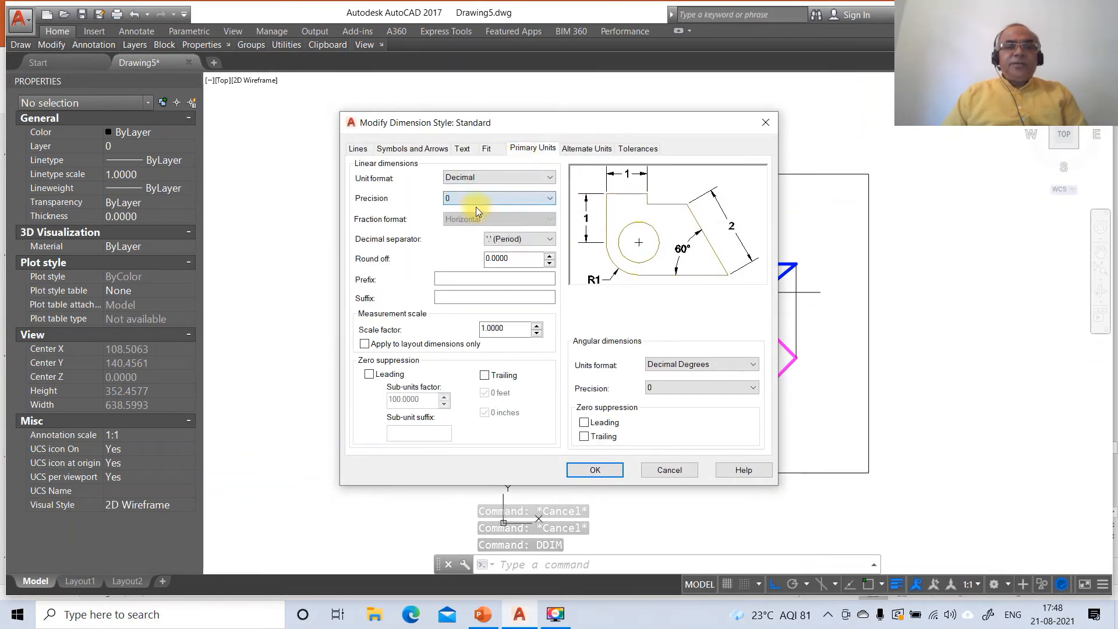
# Step: Set the dimension text height to 3, its vertical placement to Above and its alignment to Aligned with dimension line
pyautogui.click(461, 148)
pyautogui.moveTo(541, 250); pyautogui.dragTo(464, 248)
pyautogui.write('3')
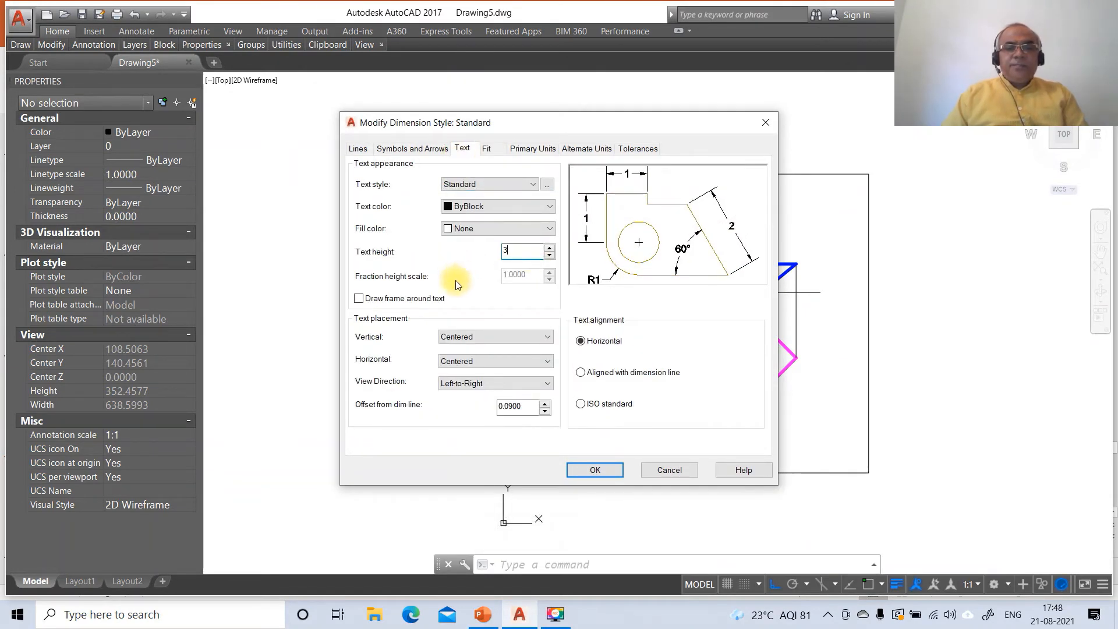
pyautogui.click(472, 344)
pyautogui.click(466, 356)
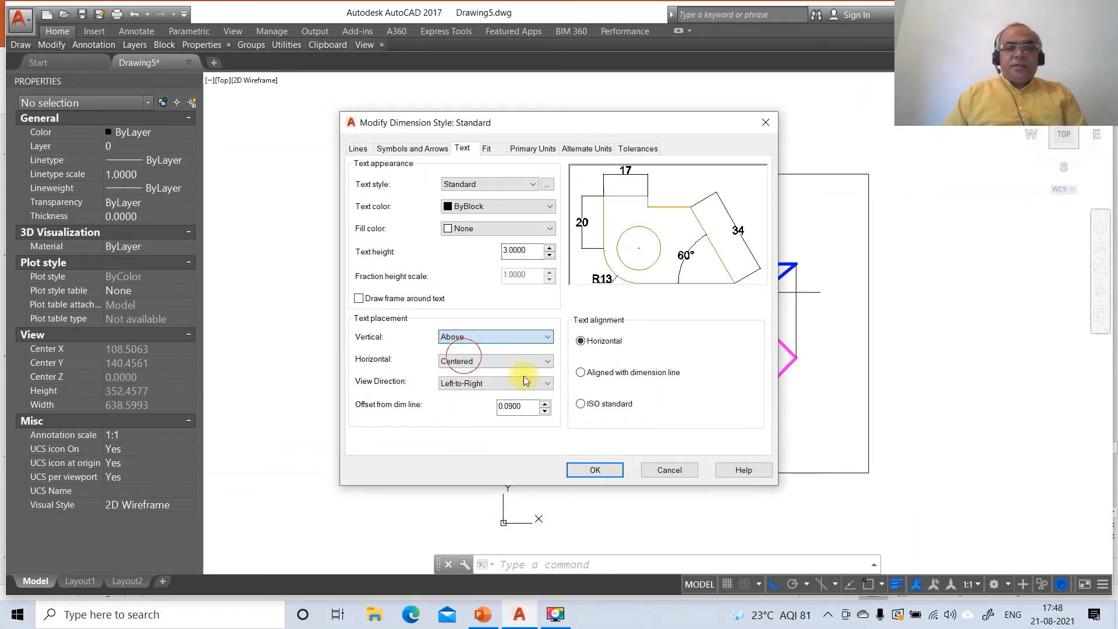
pyautogui.click(580, 373)
pyautogui.moveTo(533, 407); pyautogui.dragTo(439, 409)
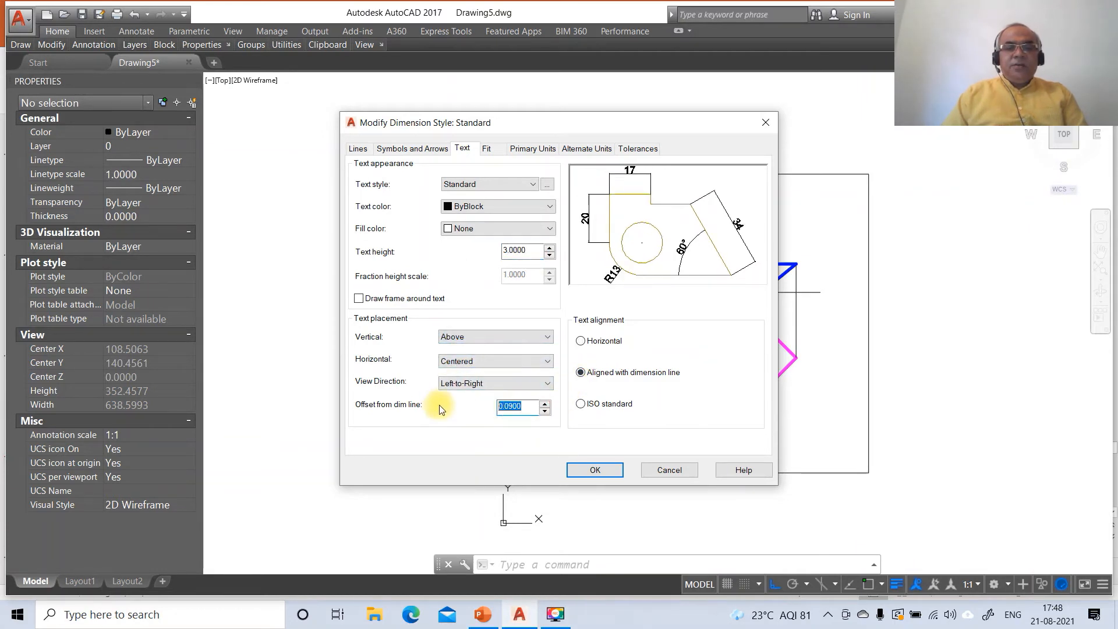
# Step: Set the style's arrow size to 3 and extension line offset from origin to 3, and save the dimension style
pyautogui.click(414, 151)
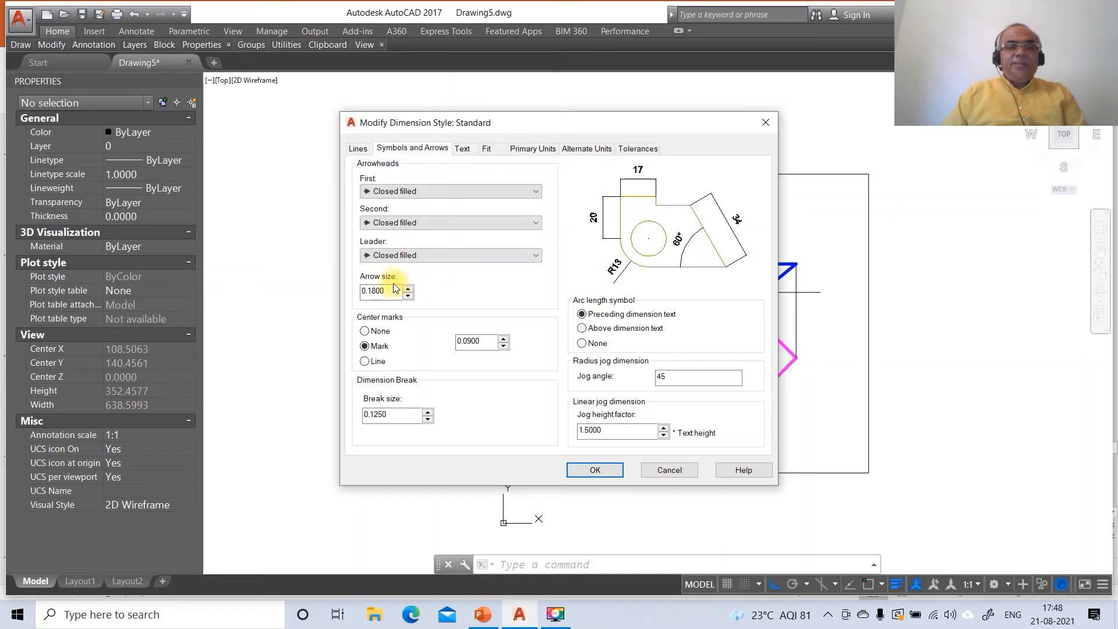
pyautogui.moveTo(389, 290); pyautogui.dragTo(322, 294)
pyautogui.write('3')
pyautogui.click(358, 149)
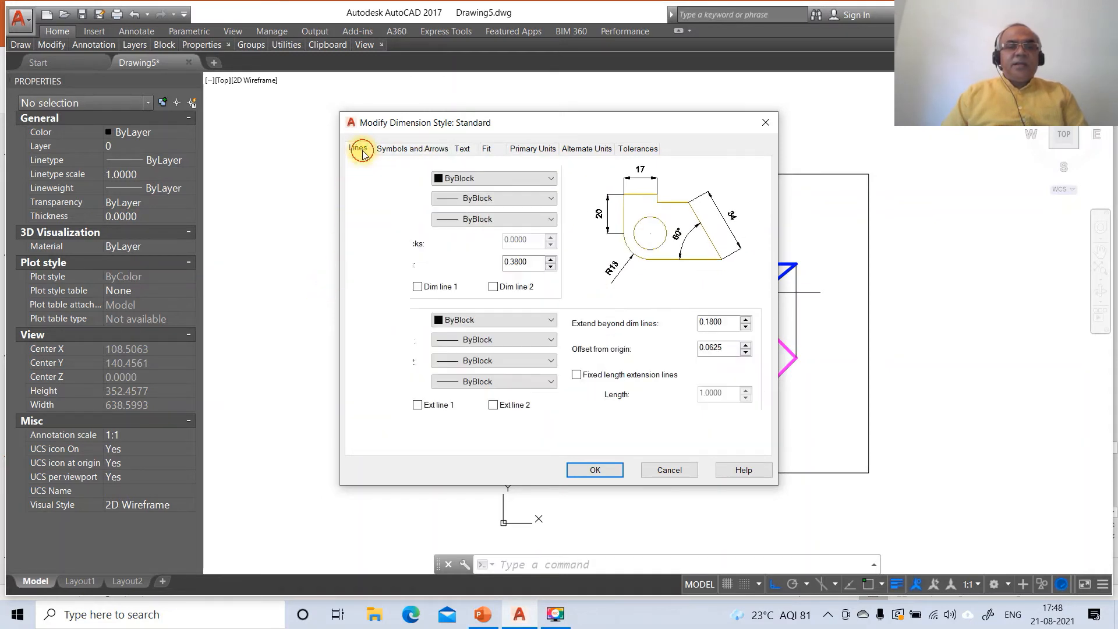
pyautogui.moveTo(709, 357); pyautogui.dragTo(657, 347)
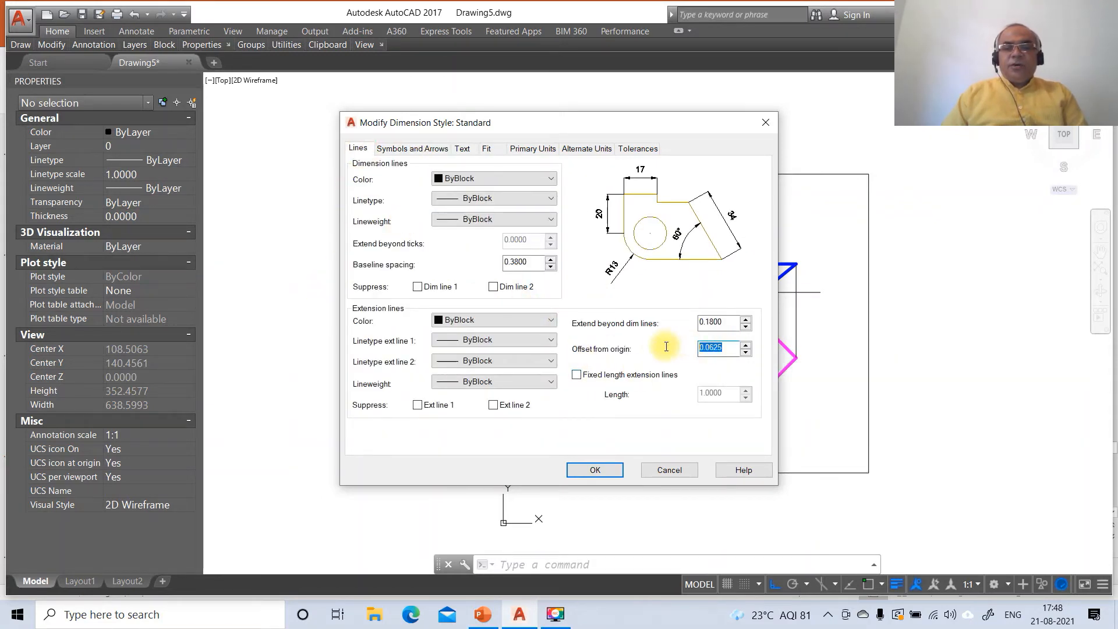
pyautogui.write('3')
pyautogui.click(606, 469)
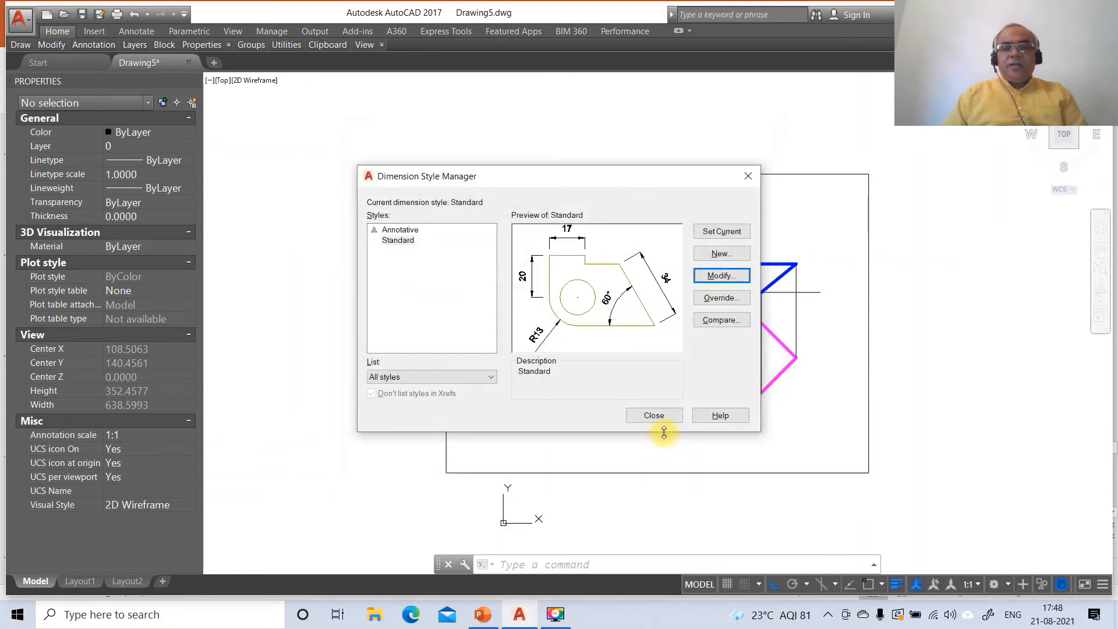
pyautogui.click(654, 415)
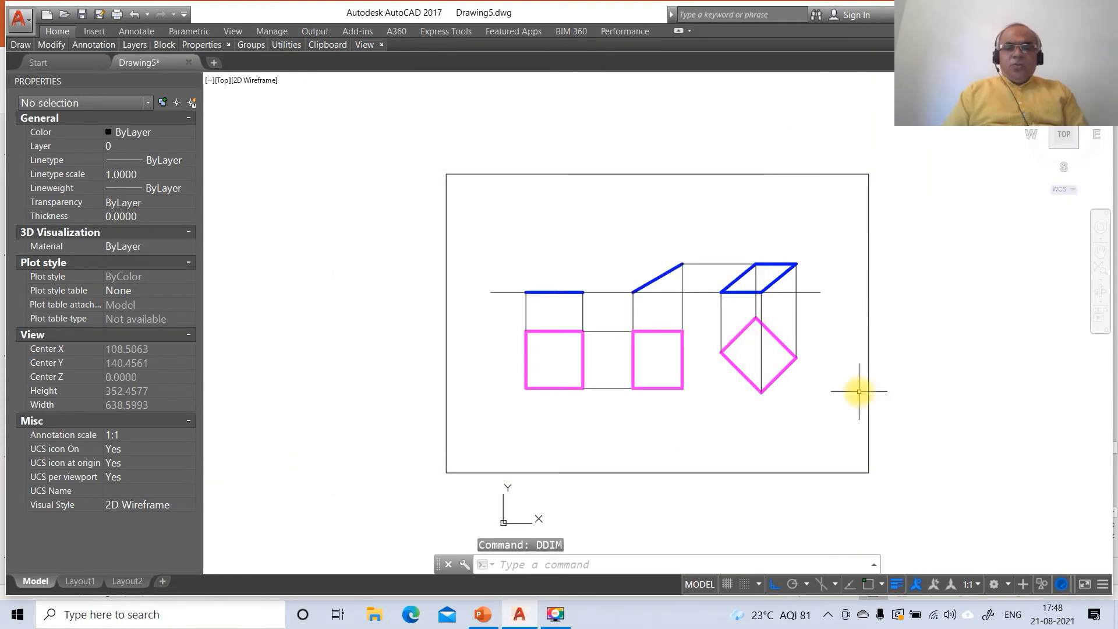
# Step: Dimension the left side of the first square between its intersection points, placing the dimension line to its left
pyautogui.write('DIM')
pyautogui.press('Return')
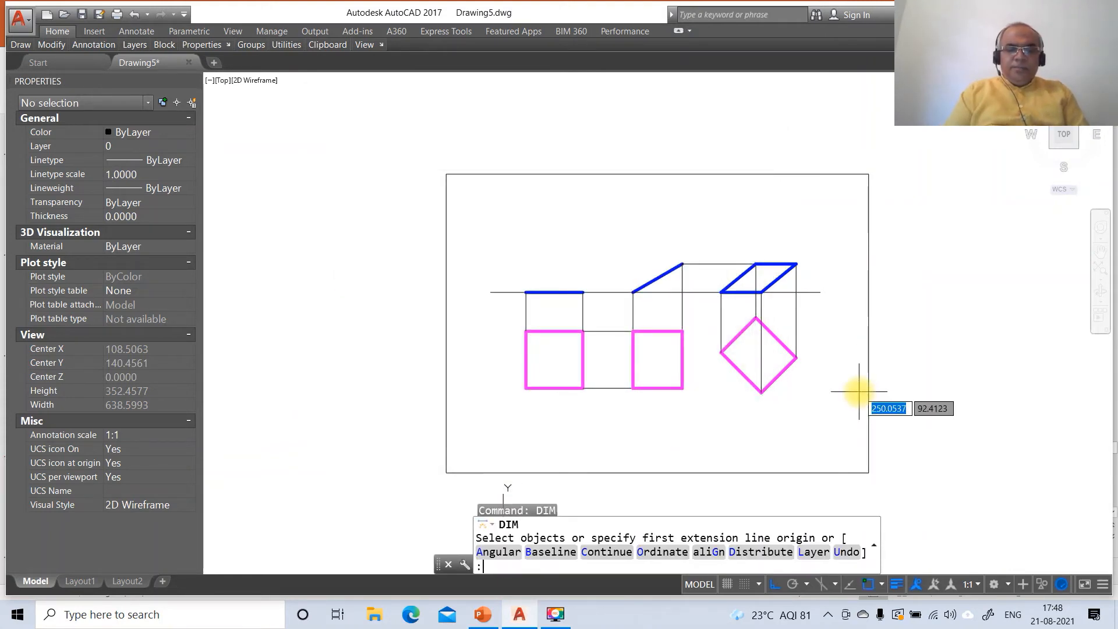
pyautogui.write('INT')
pyautogui.press('Return')
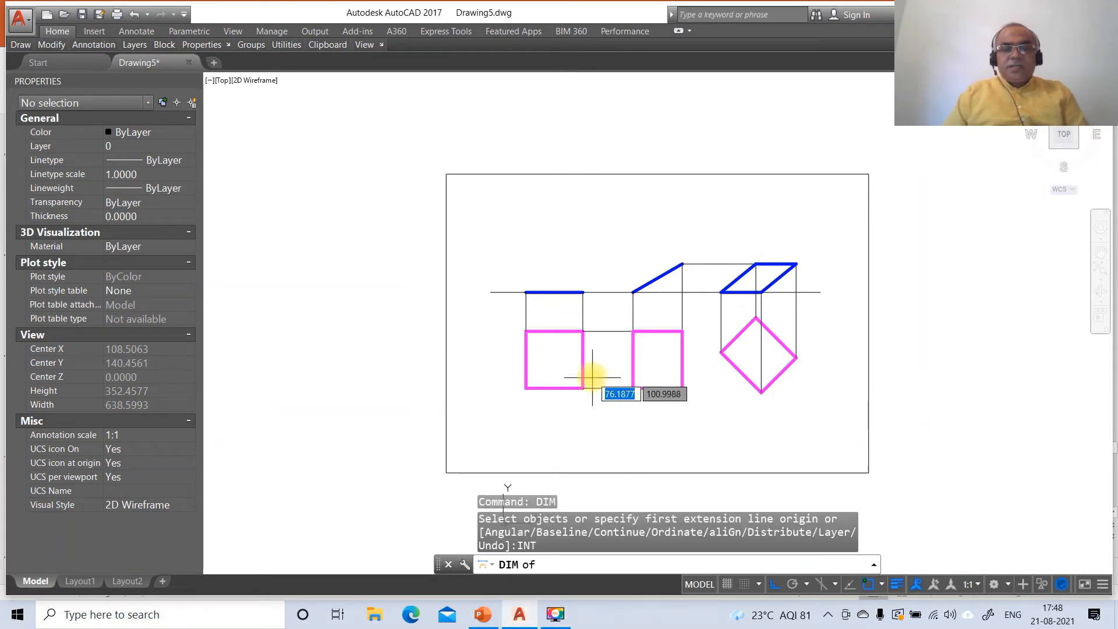
pyautogui.click(525, 331)
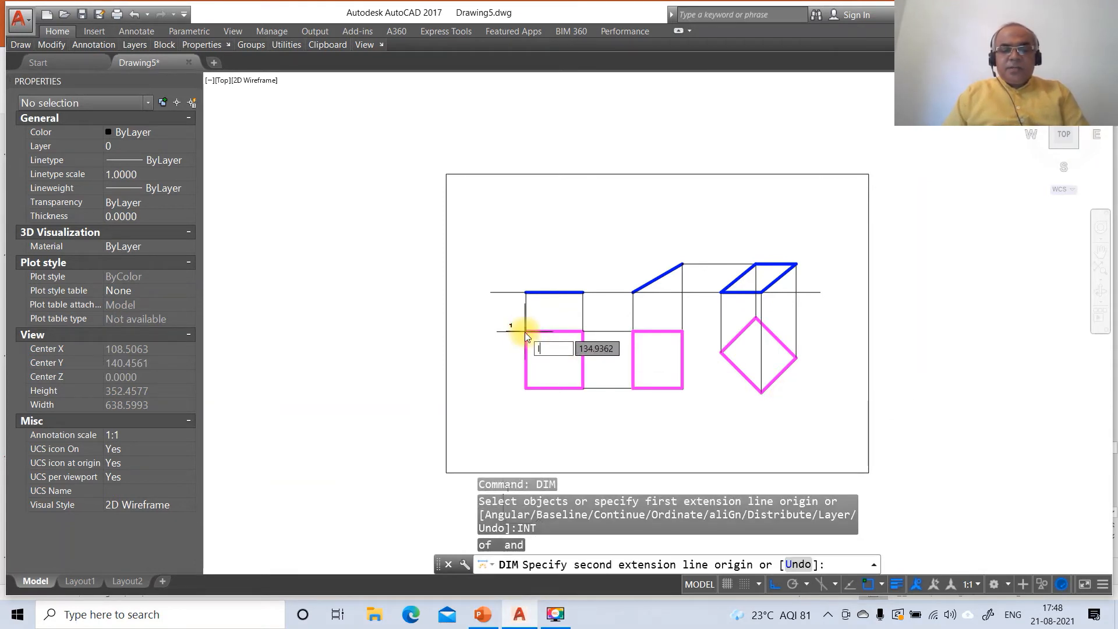
pyautogui.write('INT')
pyautogui.press('Return')
pyautogui.click(525, 389)
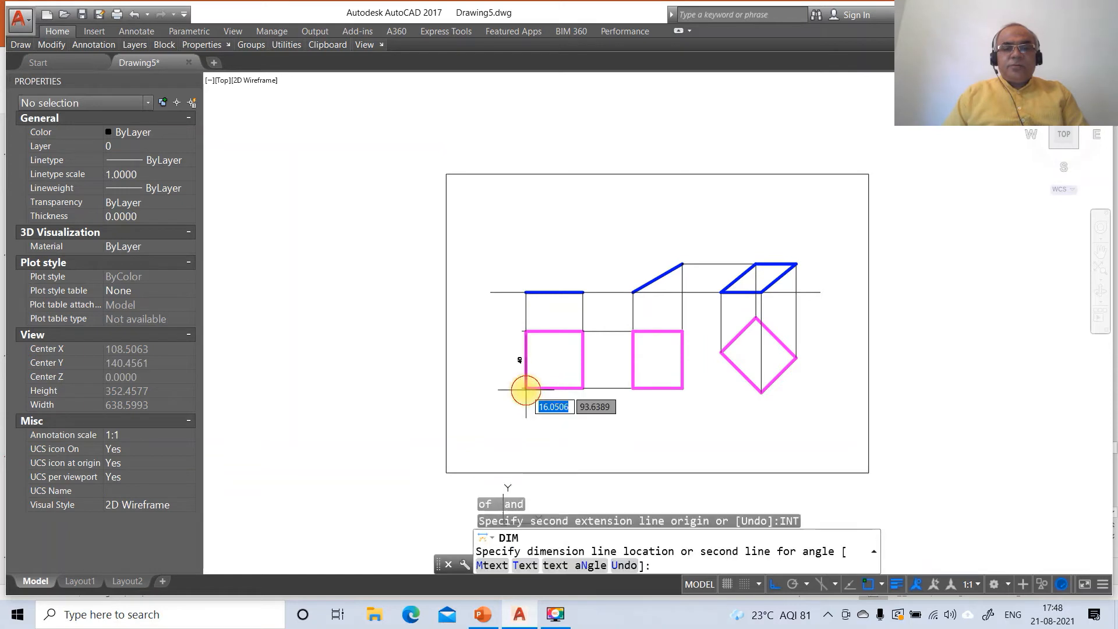
pyautogui.click(512, 389)
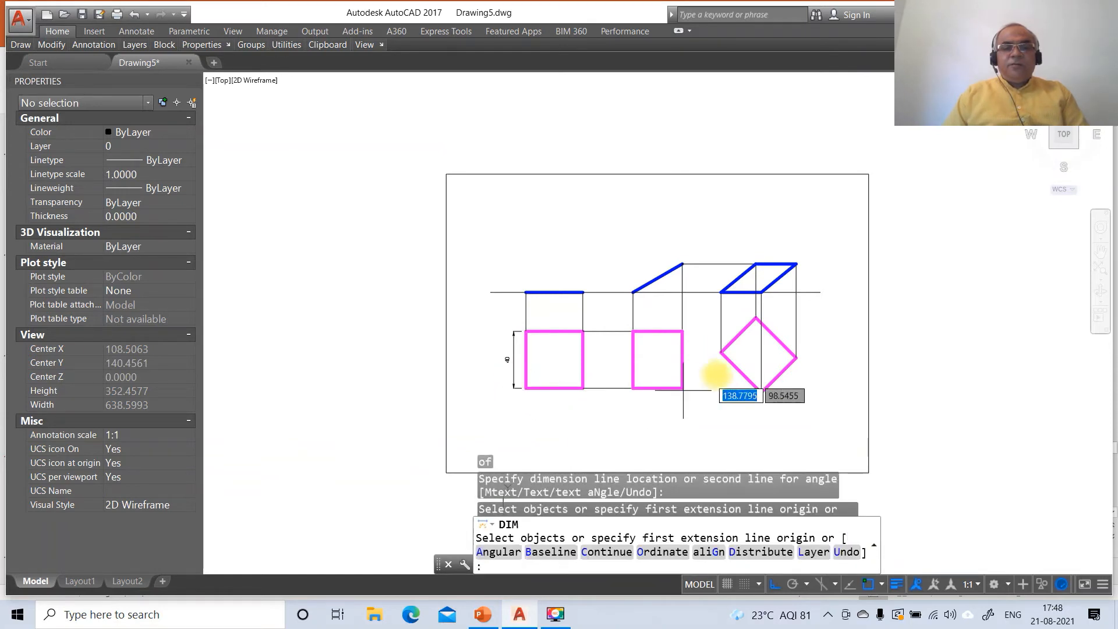
pyautogui.press('Return')
pyautogui.write('Z')
pyautogui.press('Return')
pyautogui.press('Escape')
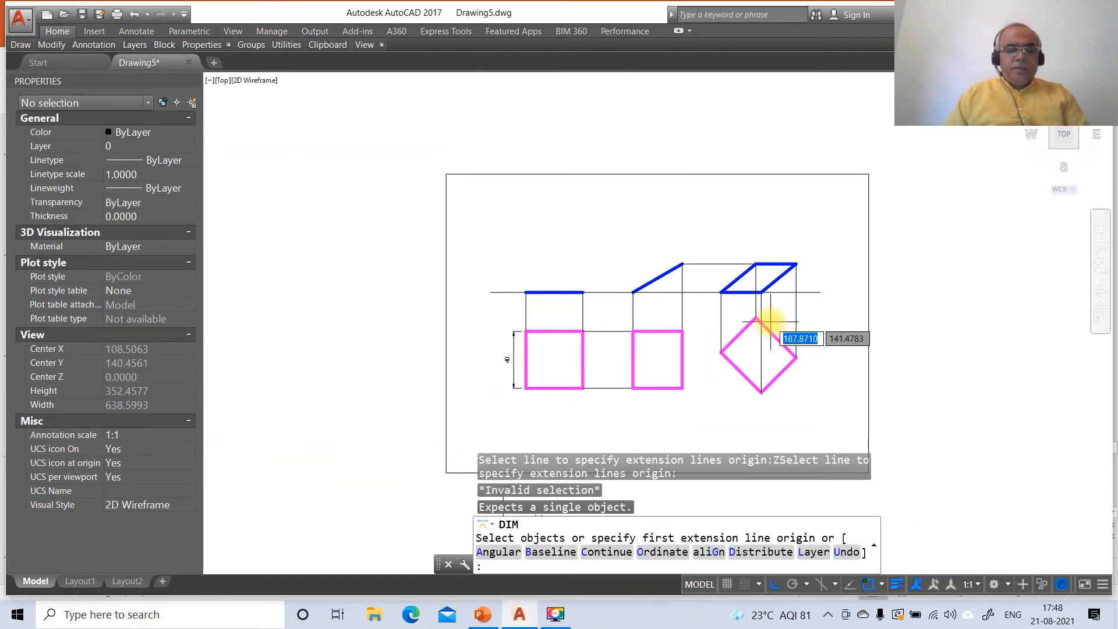
pyautogui.press('Escape')
# Step: Add an angular dimension between the inclined blue line of the second front view and the reference line
pyautogui.write('Z')
pyautogui.press('Return')
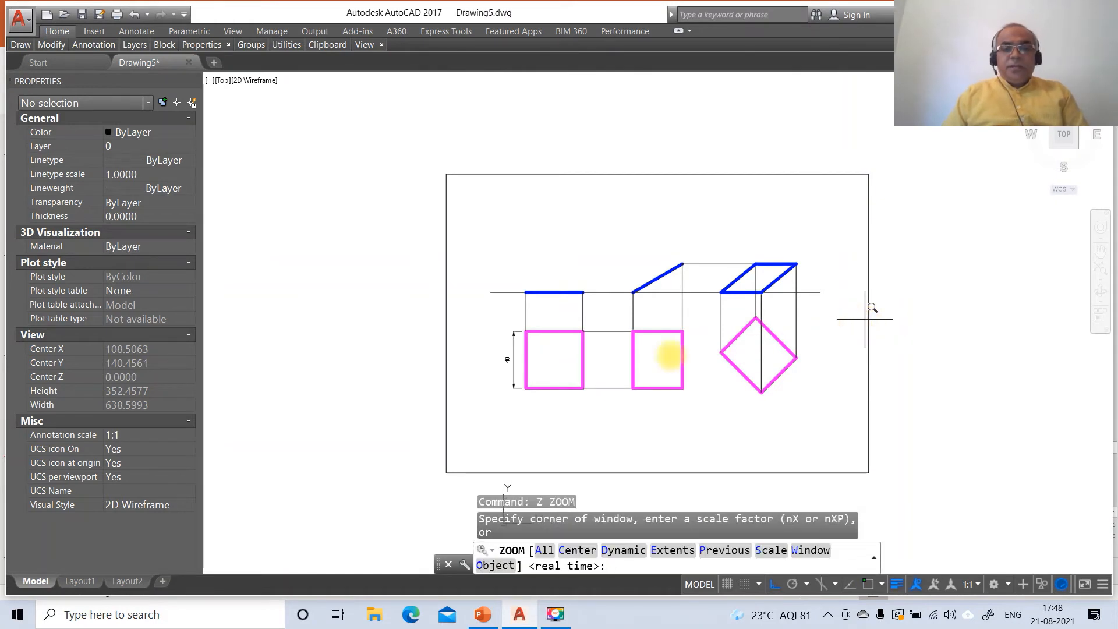
pyautogui.write('W')
pyautogui.press('Return')
pyautogui.click(460, 244)
pyautogui.click(883, 422)
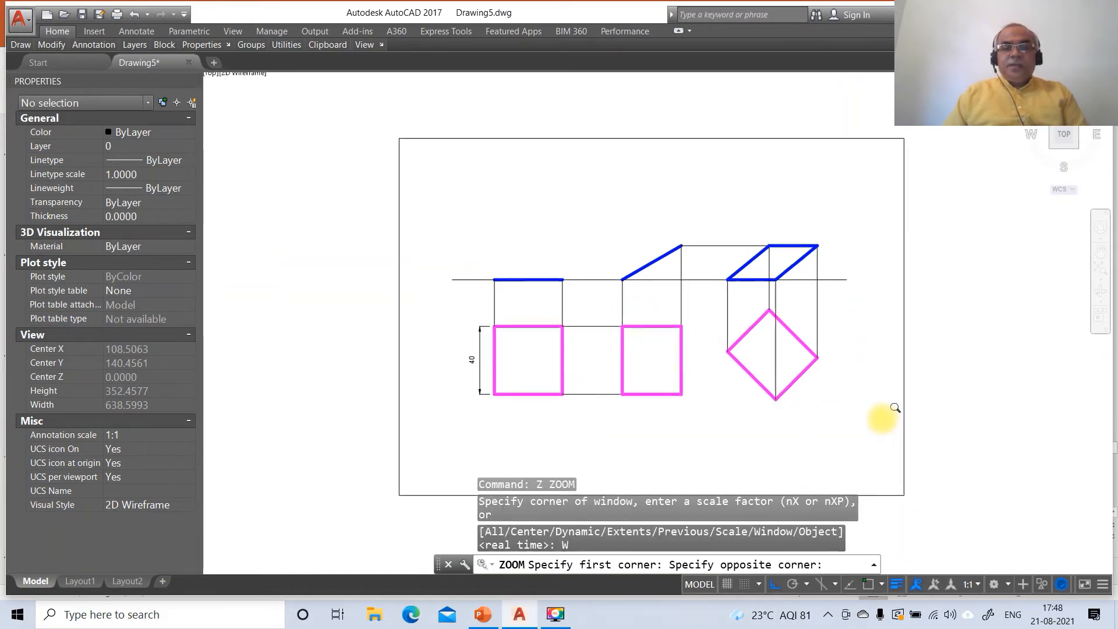
pyautogui.write('DIM')
pyautogui.press('Return')
pyautogui.write('A')
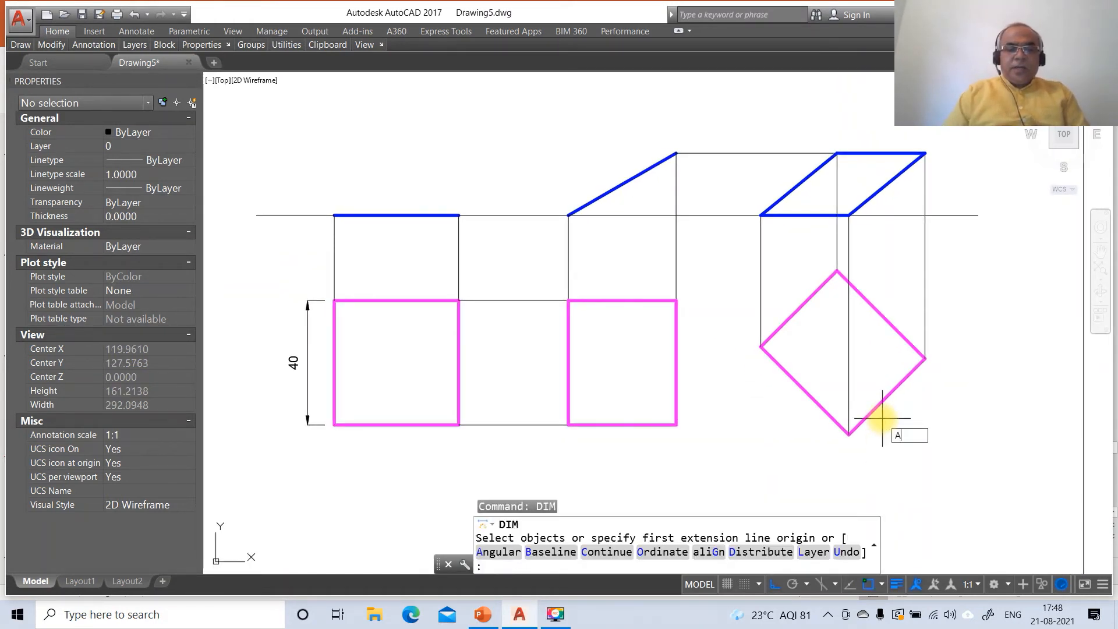
pyautogui.press('Return')
pyautogui.click(608, 194)
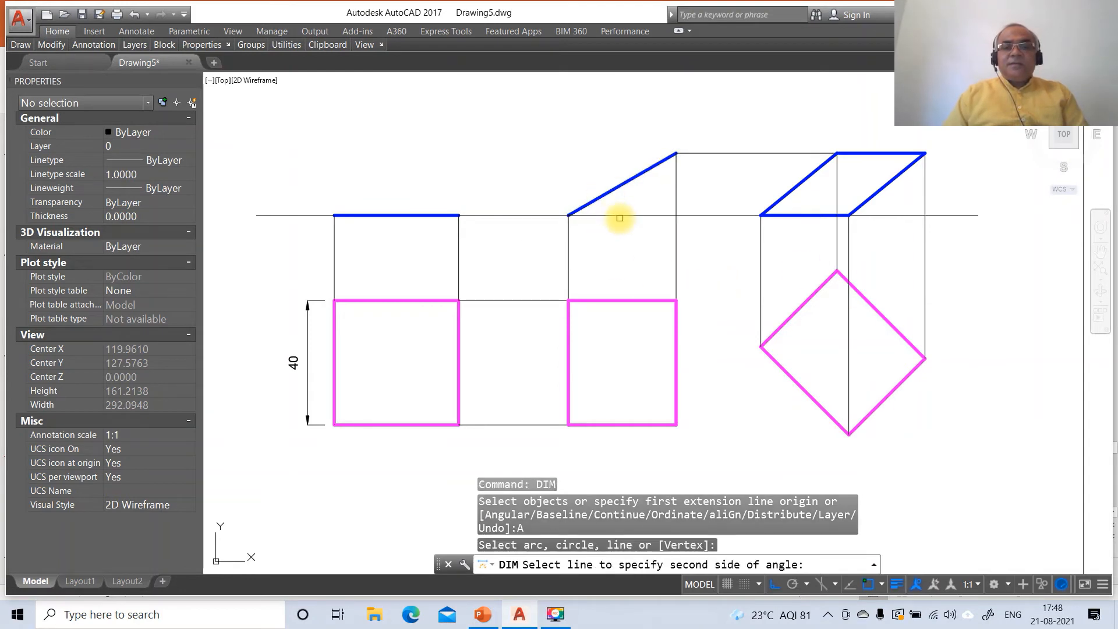
pyautogui.click(620, 215)
pyautogui.click(629, 196)
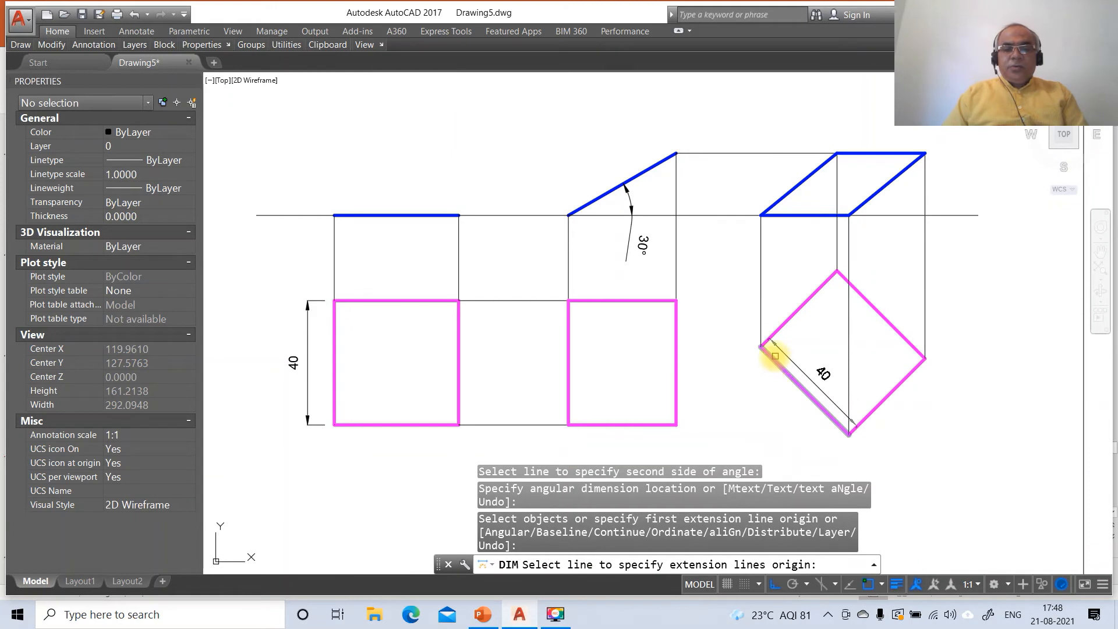
pyautogui.press('Escape')
# Step: Add an angular dimension between the lower-left edge of the rotated square and the reference line, placing its arc below the reference line
pyautogui.press('Return')
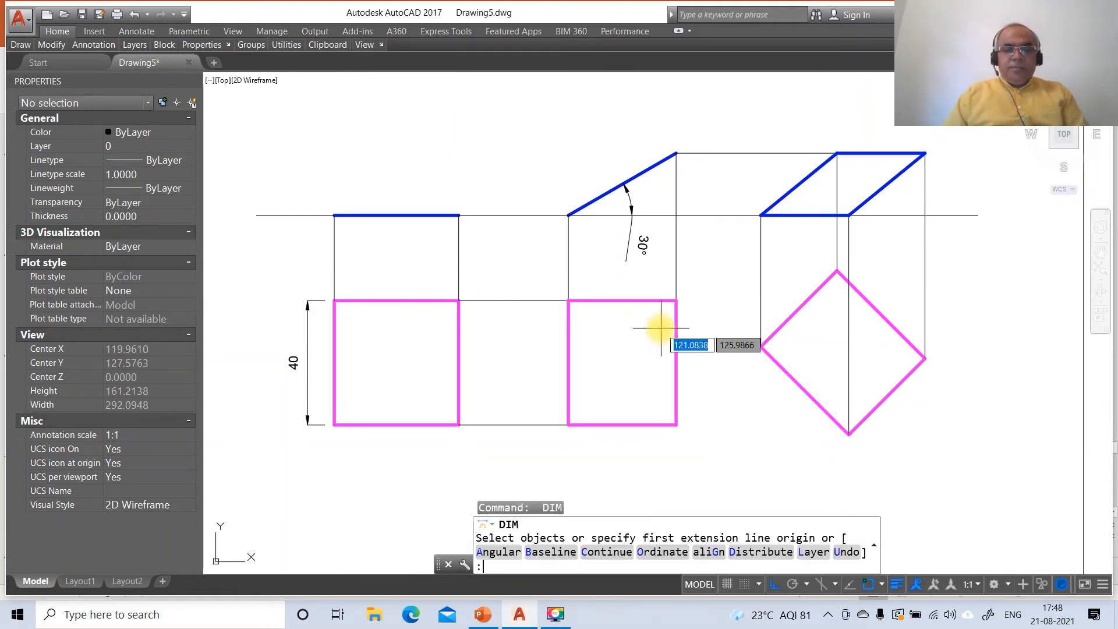
pyautogui.write('A')
pyautogui.press('Return')
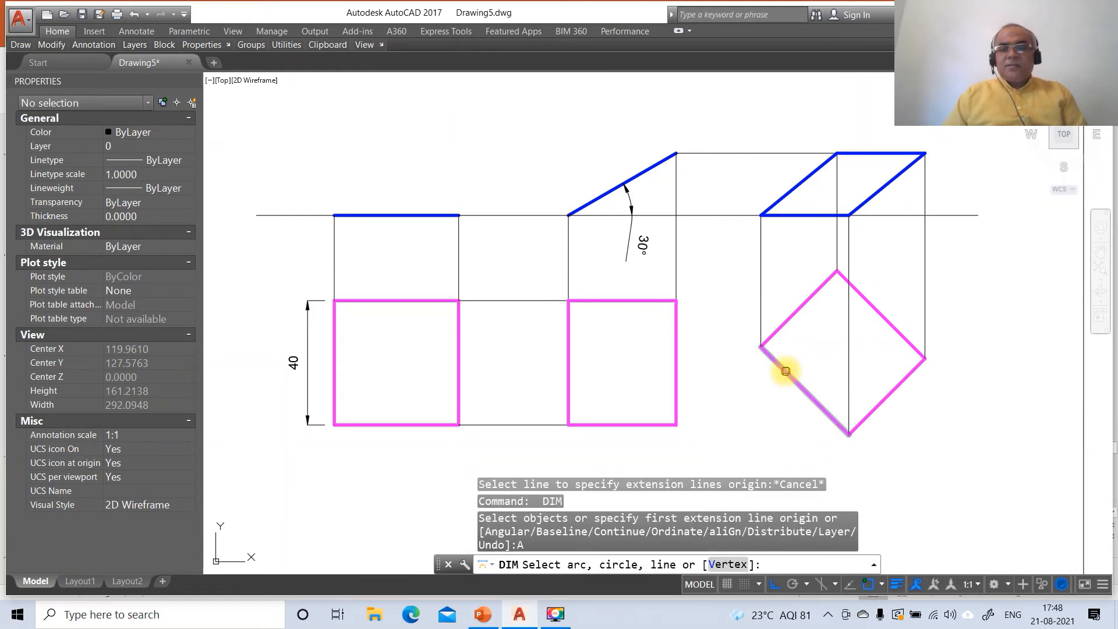
pyautogui.click(785, 371)
pyautogui.click(726, 216)
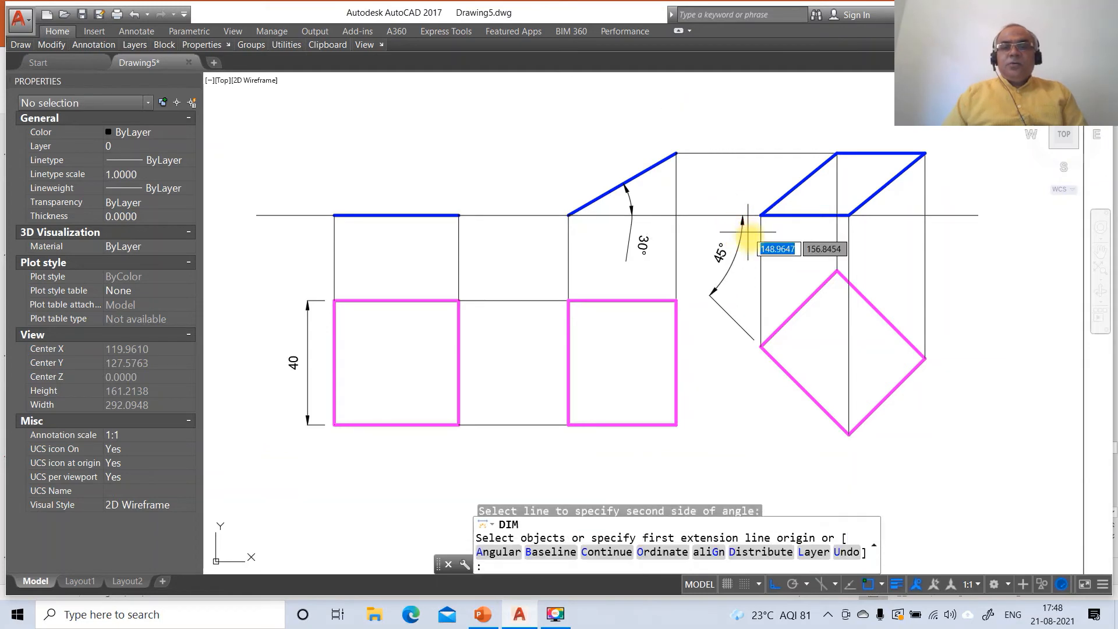
pyautogui.click(748, 233)
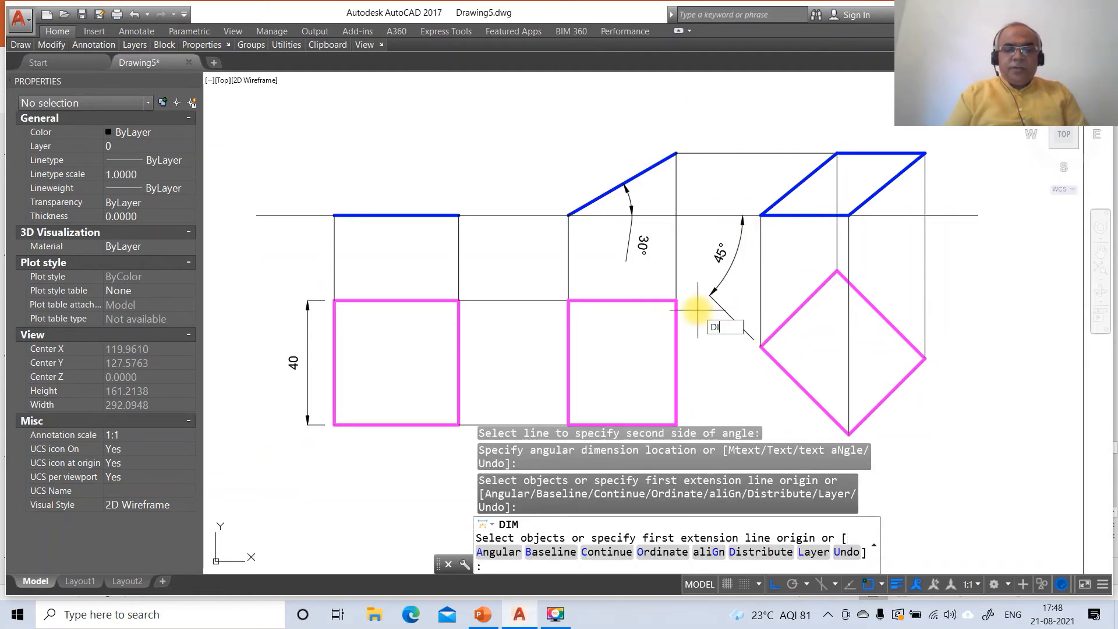
pyautogui.press('Escape')
pyautogui.press('Escape')
# Step: Reposition the 30° dimension text with DIMTEDIT so its arc sits between the inclined blue line and the reference line
pyautogui.write('DIMTED')
pyautogui.press('Return')
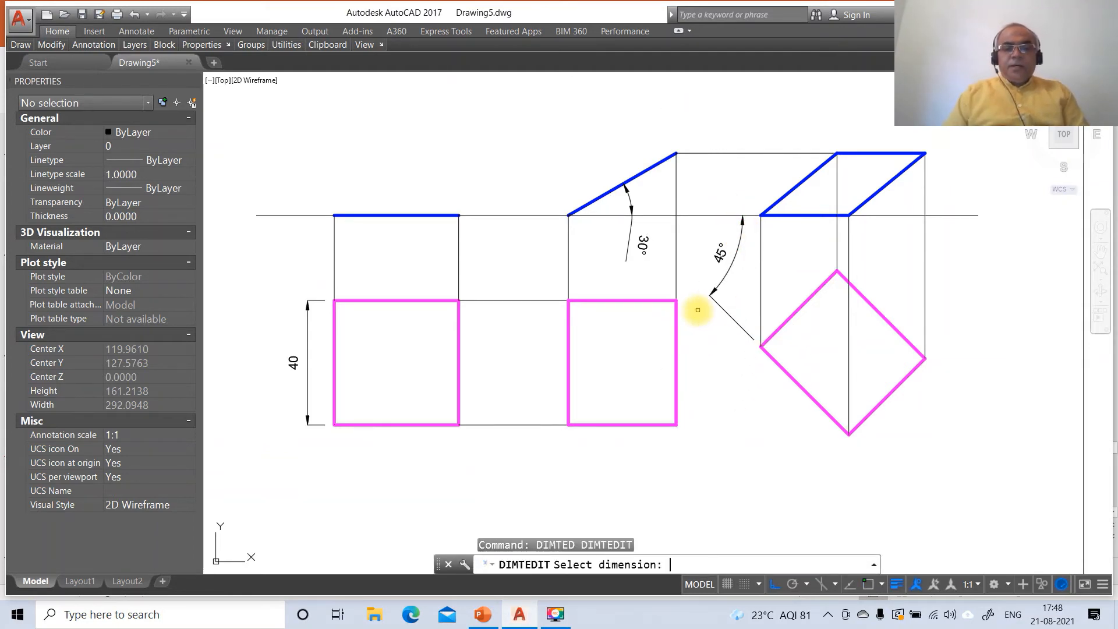
pyautogui.click(639, 237)
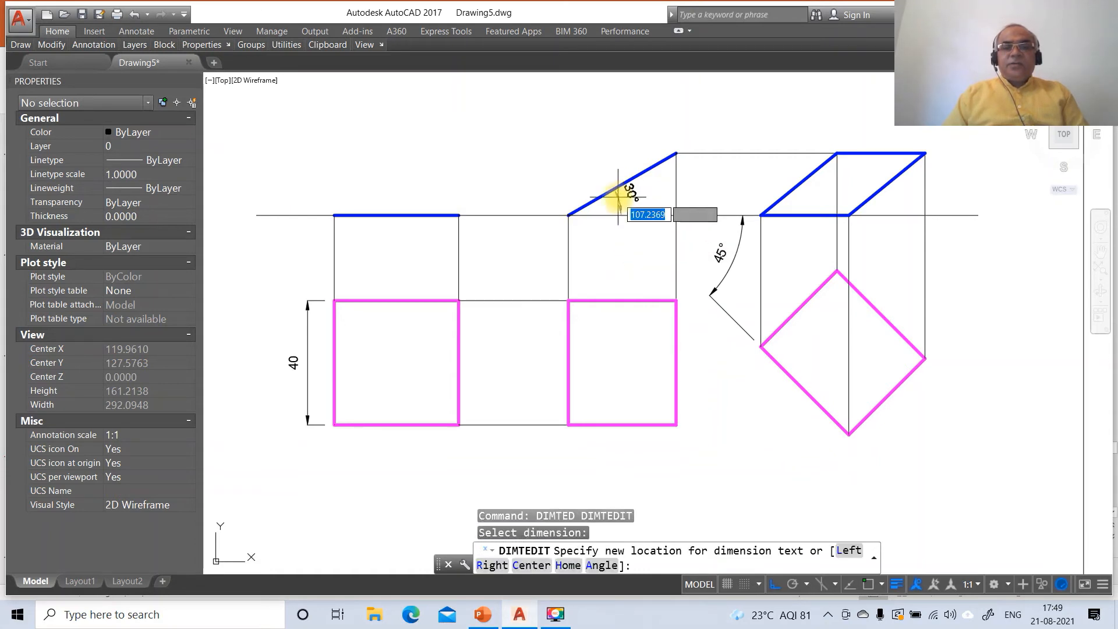
pyautogui.click(611, 203)
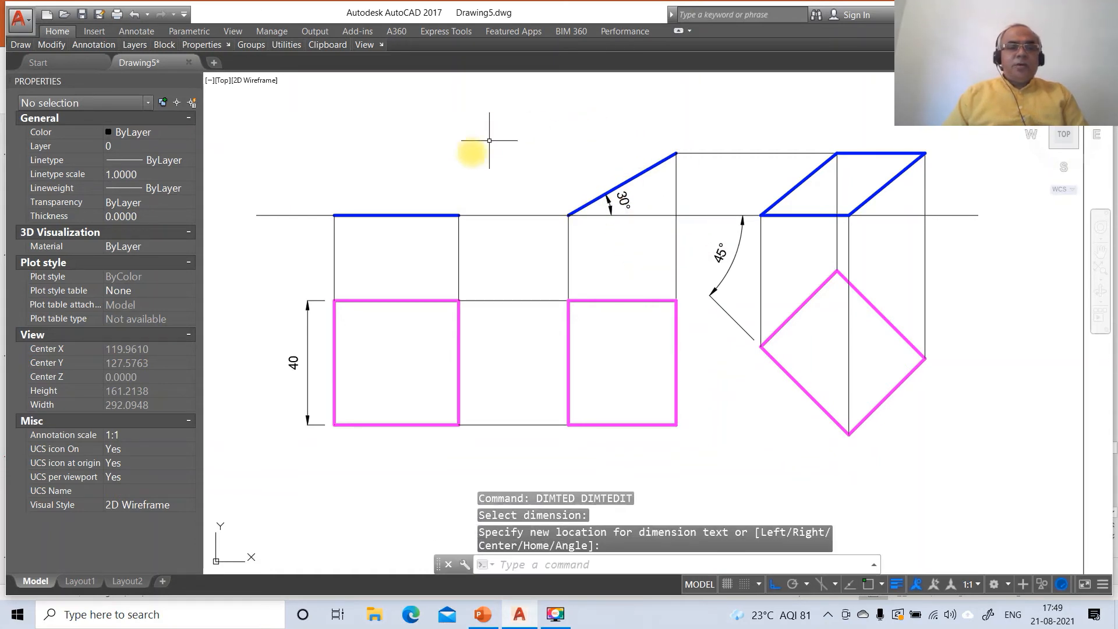
# Step: Shorten the left end of the horizontal reference line with the Break command
pyautogui.press('Return')
pyautogui.write('B')
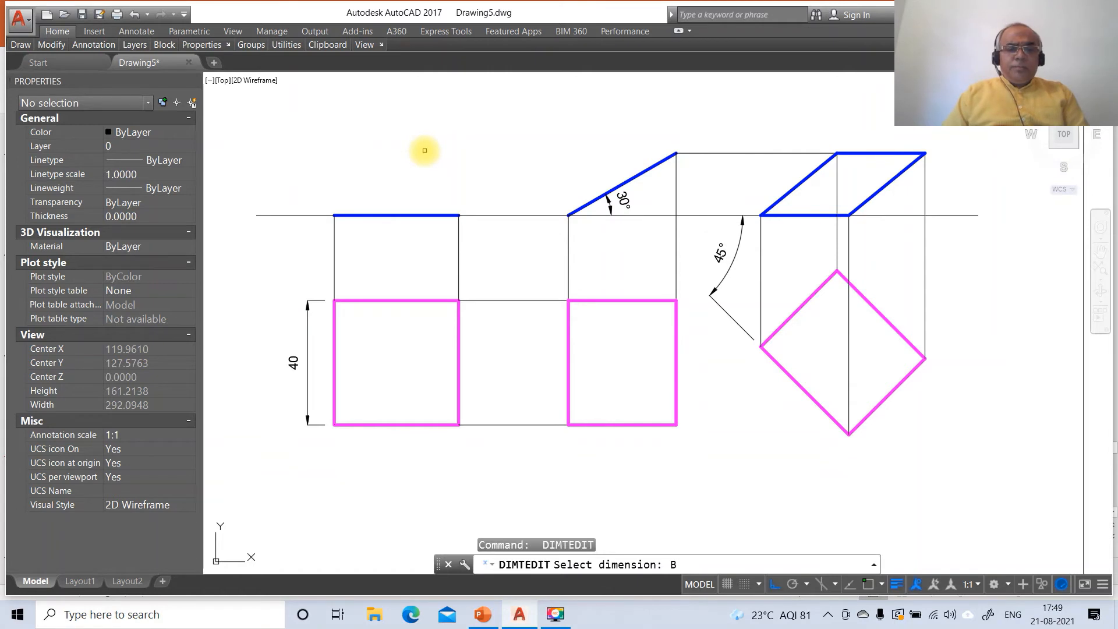
pyautogui.press('Escape')
pyautogui.write('BR')
pyautogui.press('Return')
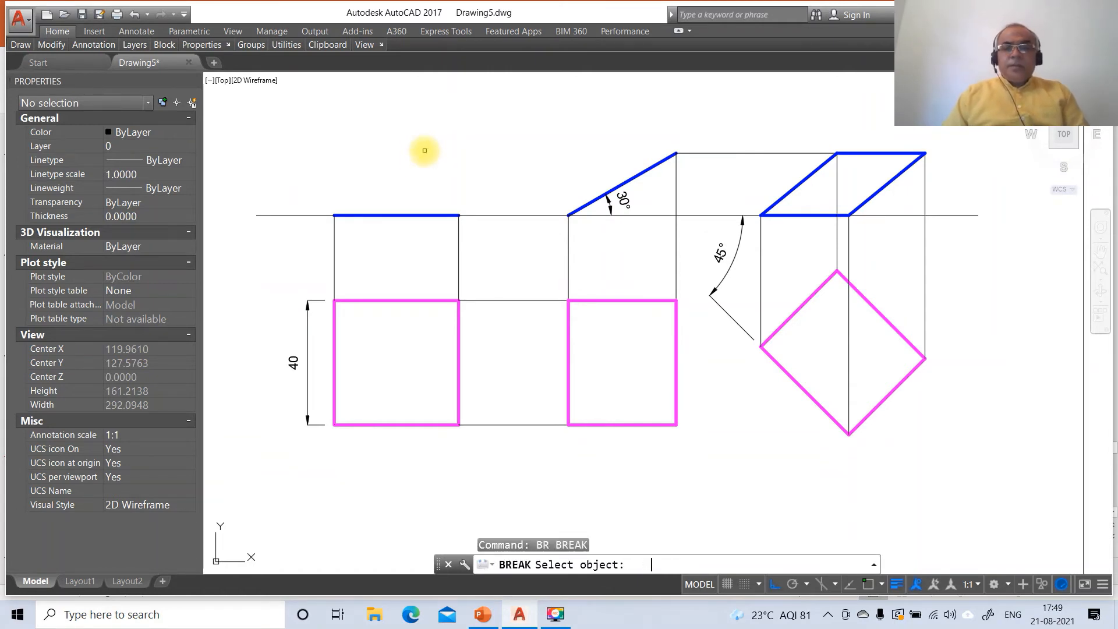
pyautogui.click(276, 215)
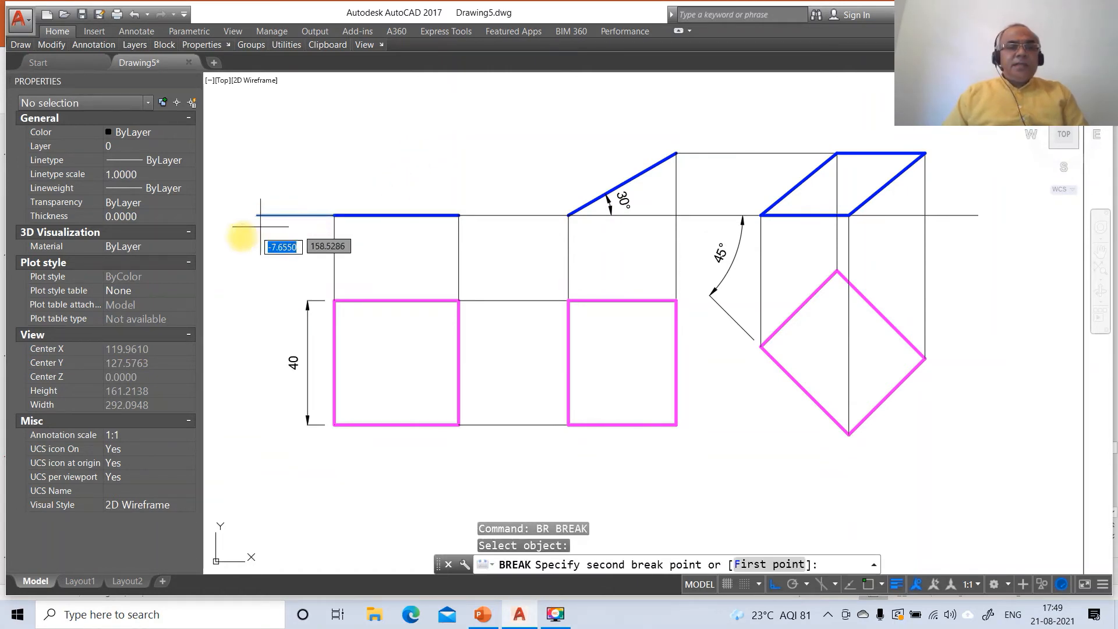
pyautogui.click(233, 240)
# Step: Label the reference line with single-line text of height 3: X and Y at its ends, VP above and HP below its left end
pyautogui.write('DT')
pyautogui.press('Return')
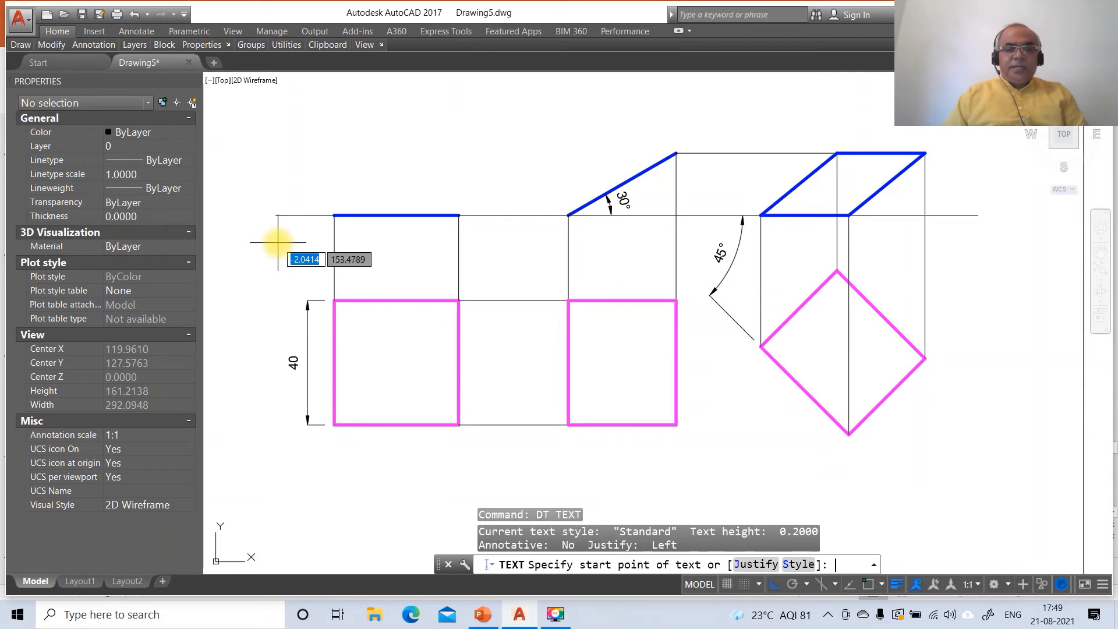
pyautogui.click(261, 218)
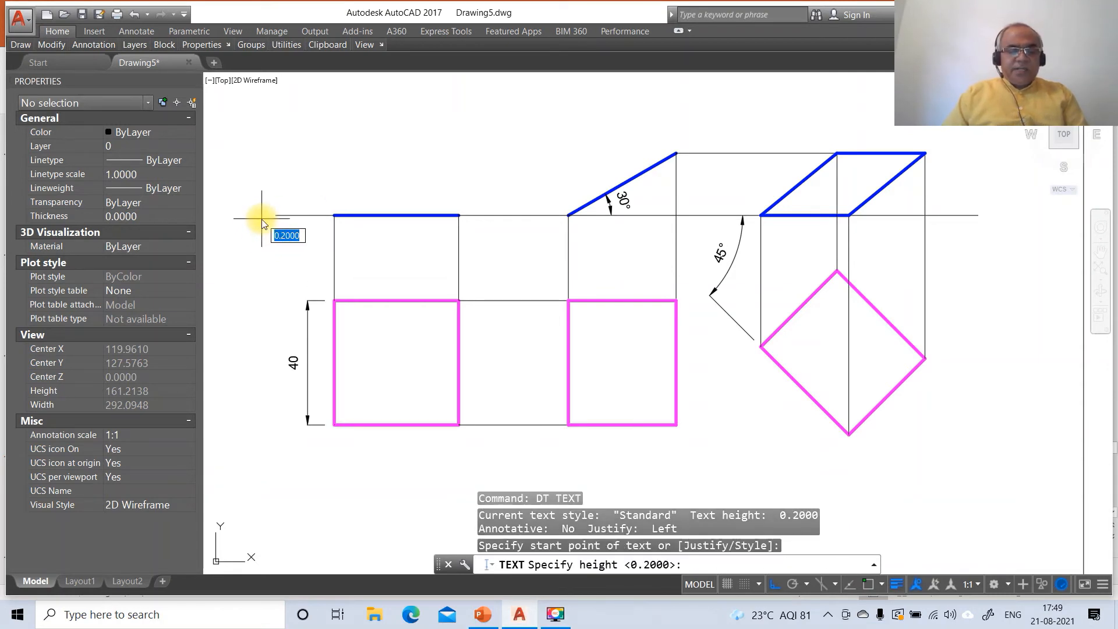
pyautogui.write('3')
pyautogui.press('Return')
pyautogui.press('Return')
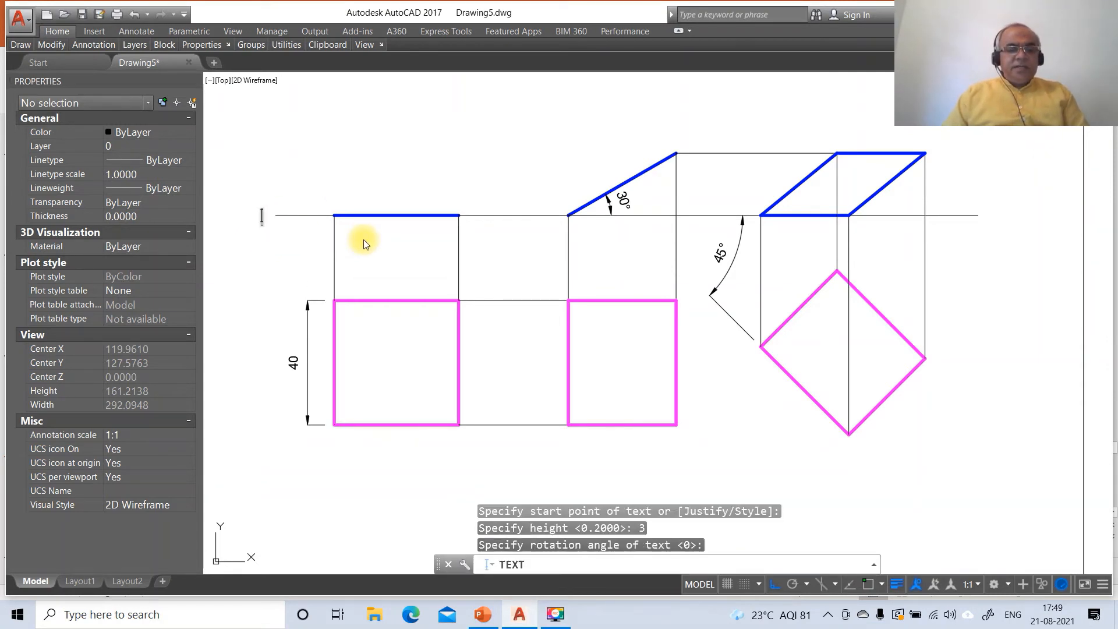
pyautogui.write('VP')
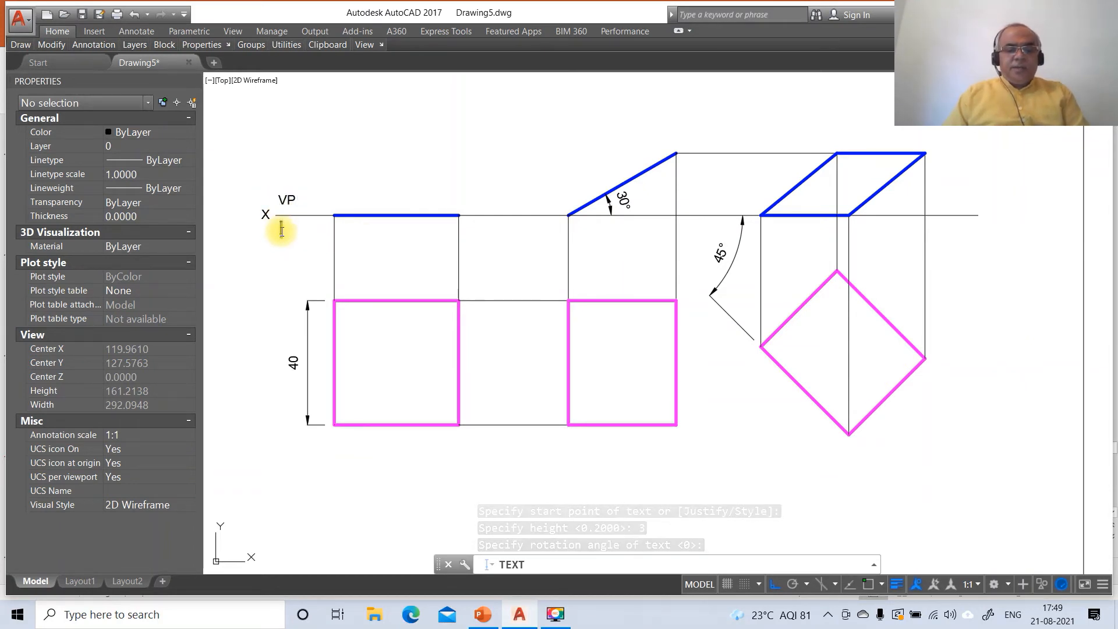
pyautogui.click(283, 230)
pyautogui.write('HP')
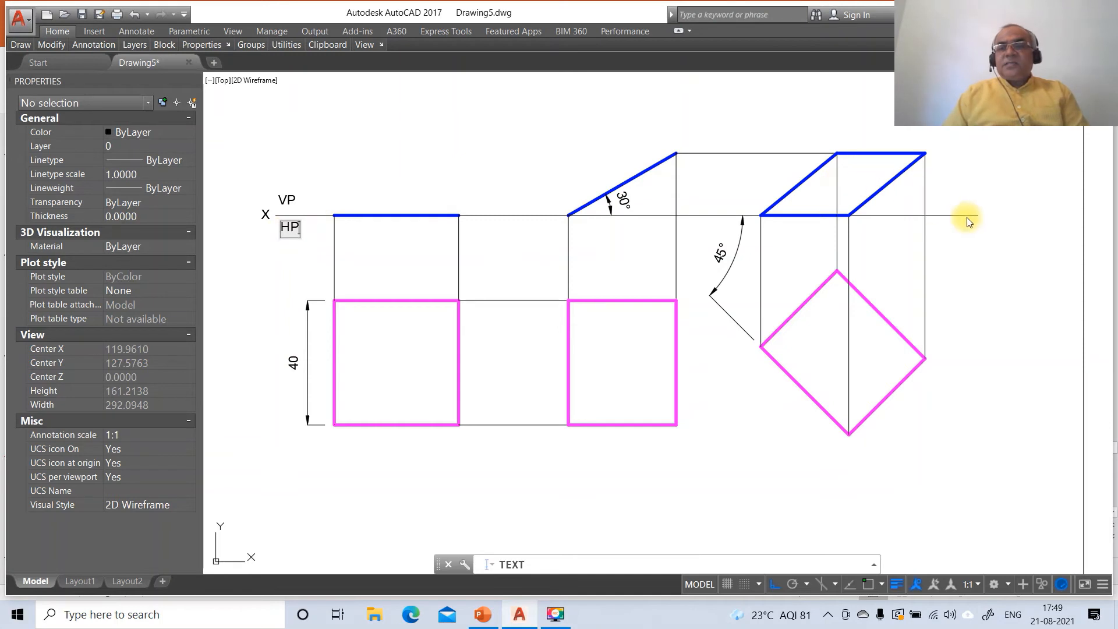
pyautogui.write('Y')
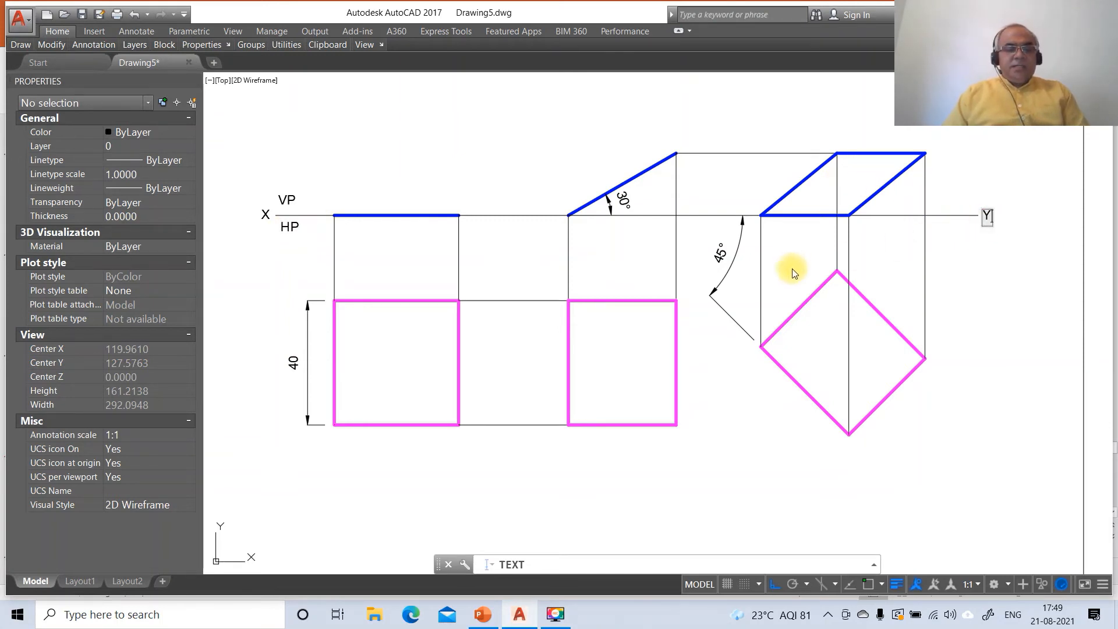
# Step: Label the first square's corners a, b, c and d, and the ends of its front-view line a' (d') and b' (c')
pyautogui.click(332, 443)
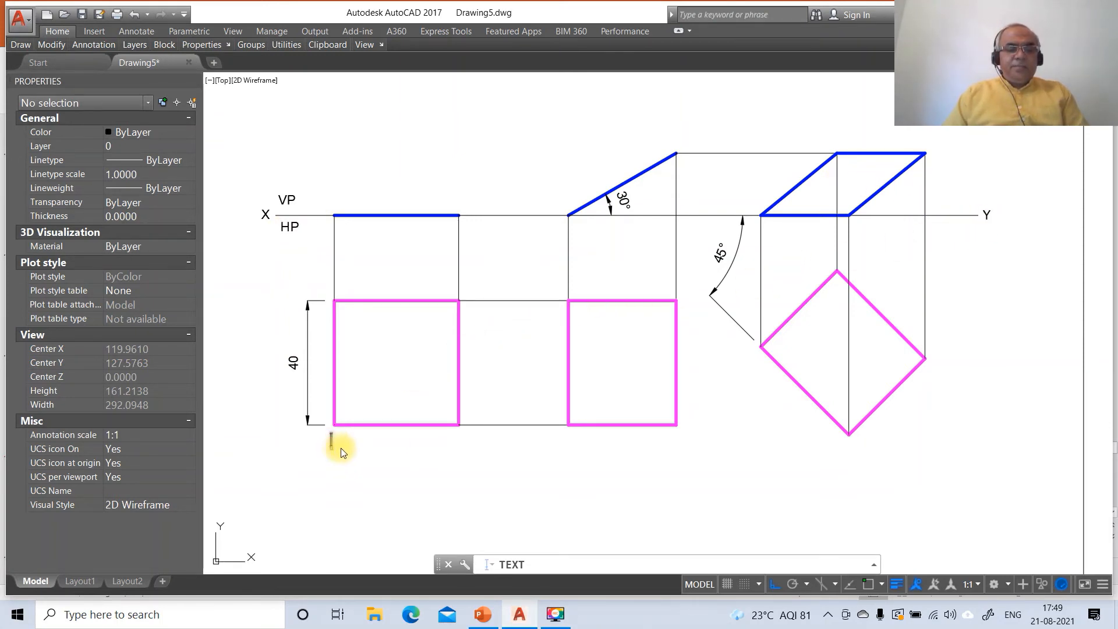
pyautogui.write('a')
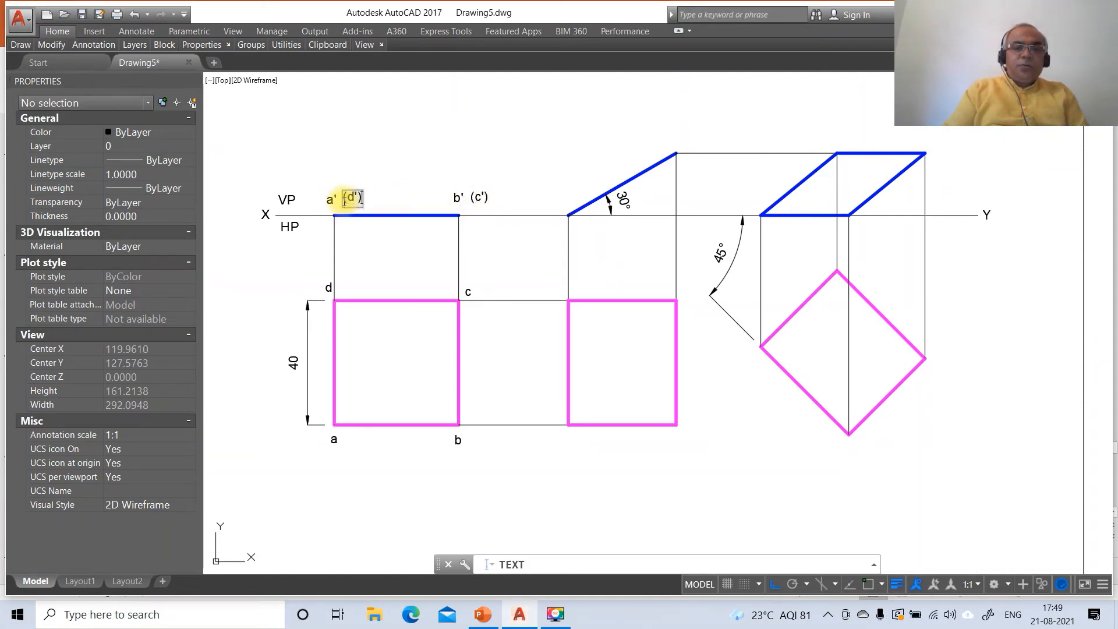
pyautogui.press('Return')
pyautogui.press('Return')
# Step: Move the X label with ortho off so it sits right against the left end of the reference line
pyautogui.write('m')
pyautogui.press('Return')
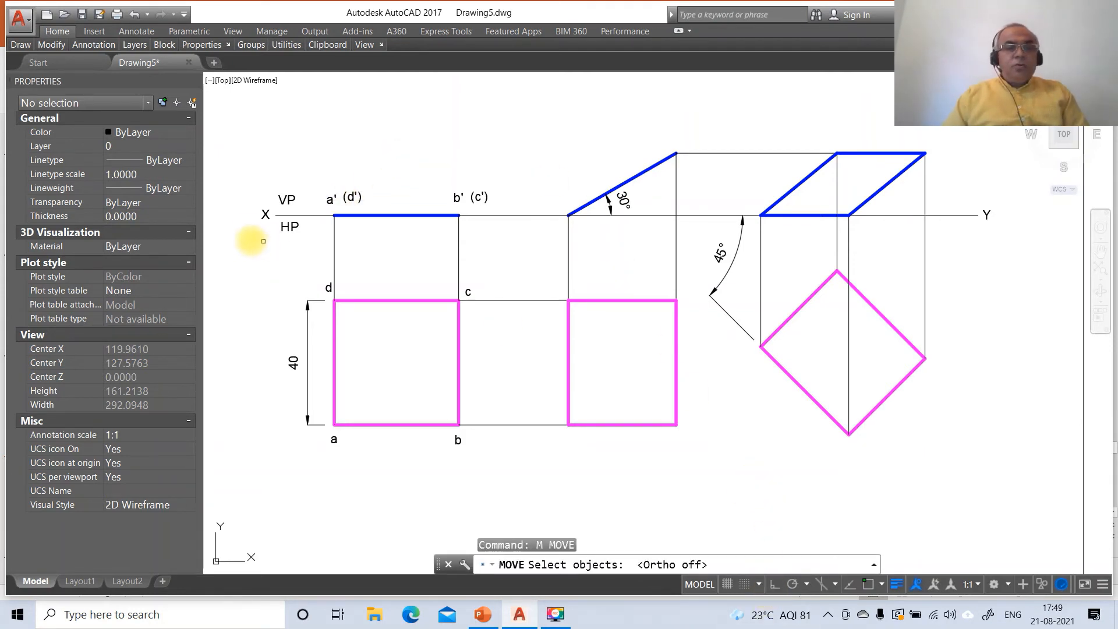
pyautogui.click(266, 214)
pyautogui.press('Return')
pyautogui.click(296, 263)
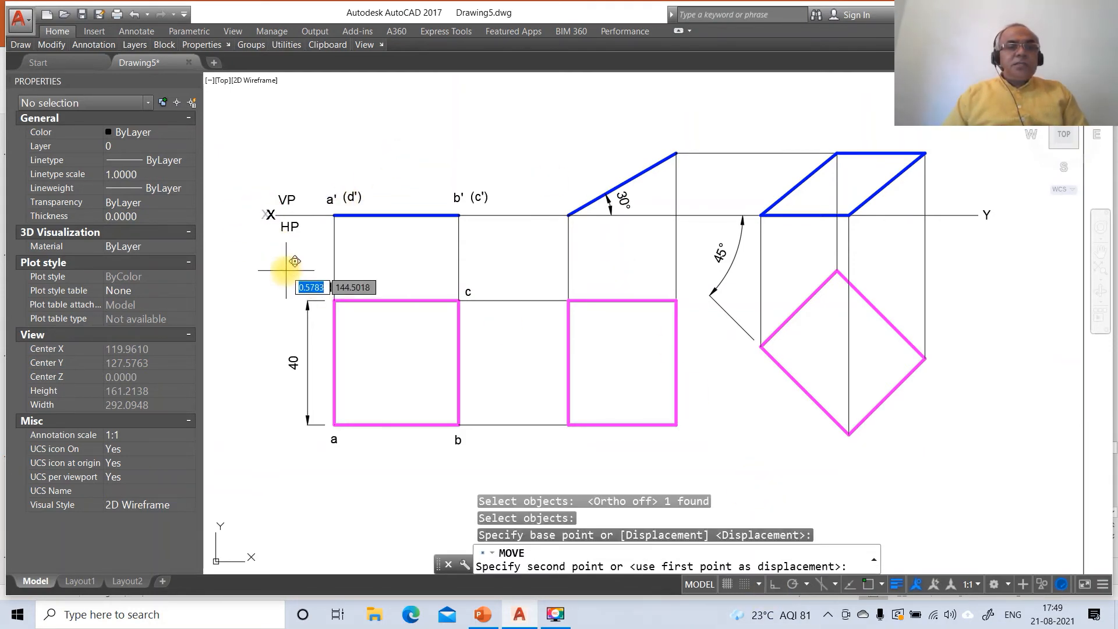
pyautogui.click(295, 262)
# Step: Move the VP and HP labels closer to the reference line, just above and just below it
pyautogui.press('Return')
pyautogui.click(287, 199)
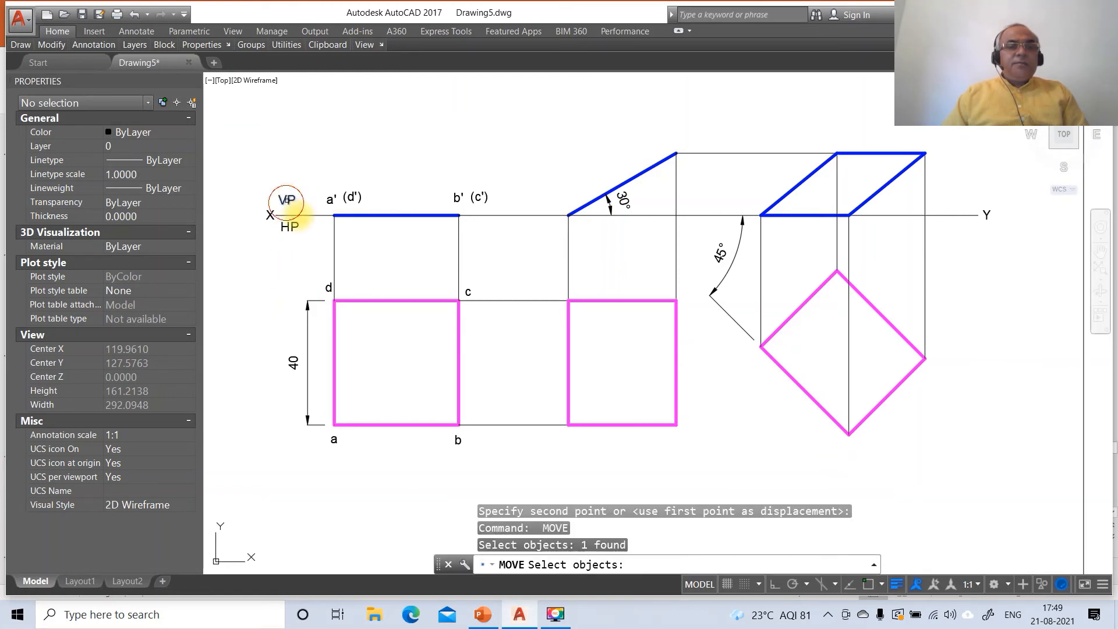
pyautogui.press('Return')
pyautogui.click(315, 220)
pyautogui.click(307, 238)
pyautogui.press('Return')
pyautogui.click(291, 227)
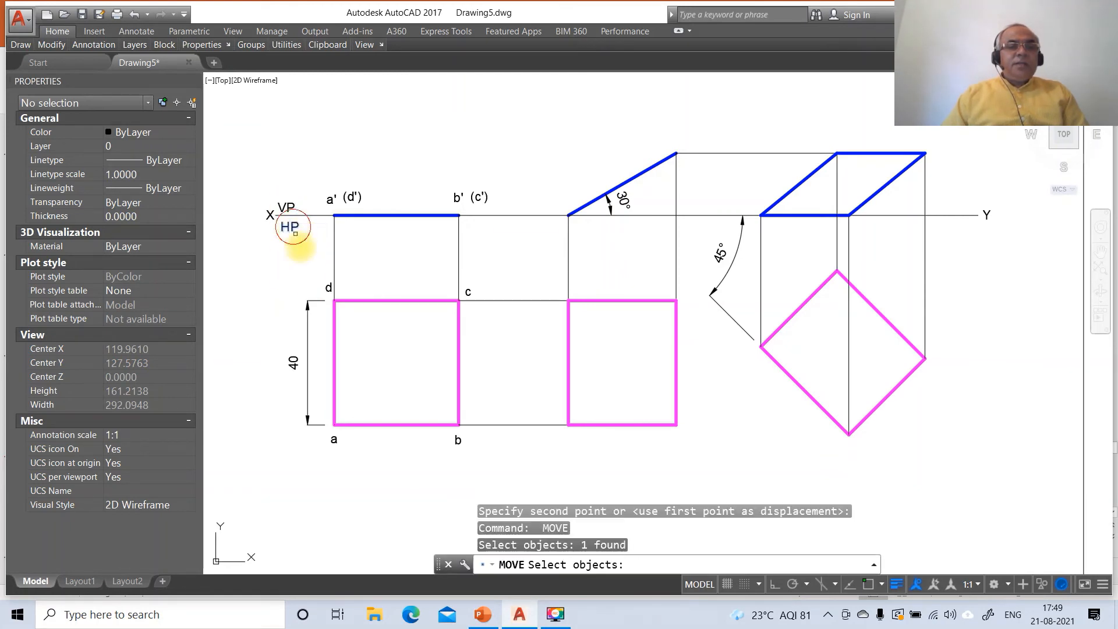
pyautogui.press('Return')
pyautogui.click(306, 251)
pyautogui.click(304, 249)
# Step: Move labels a and d to just left of the first square's lower-left and upper-left corners
pyautogui.press('Return')
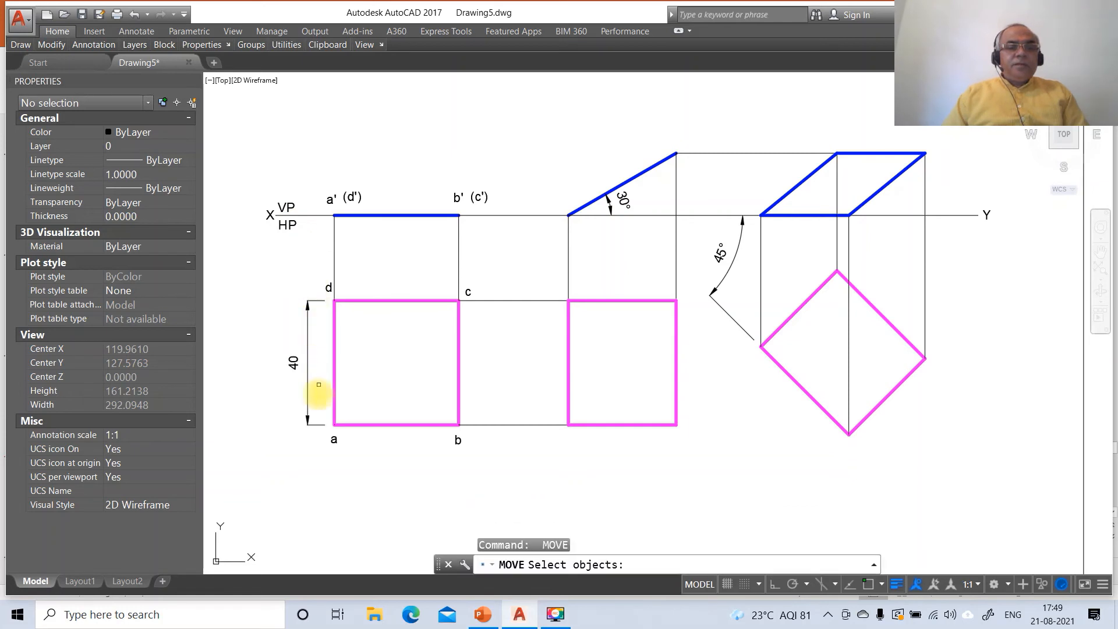
pyautogui.click(332, 441)
pyautogui.press('Return')
pyautogui.click(364, 456)
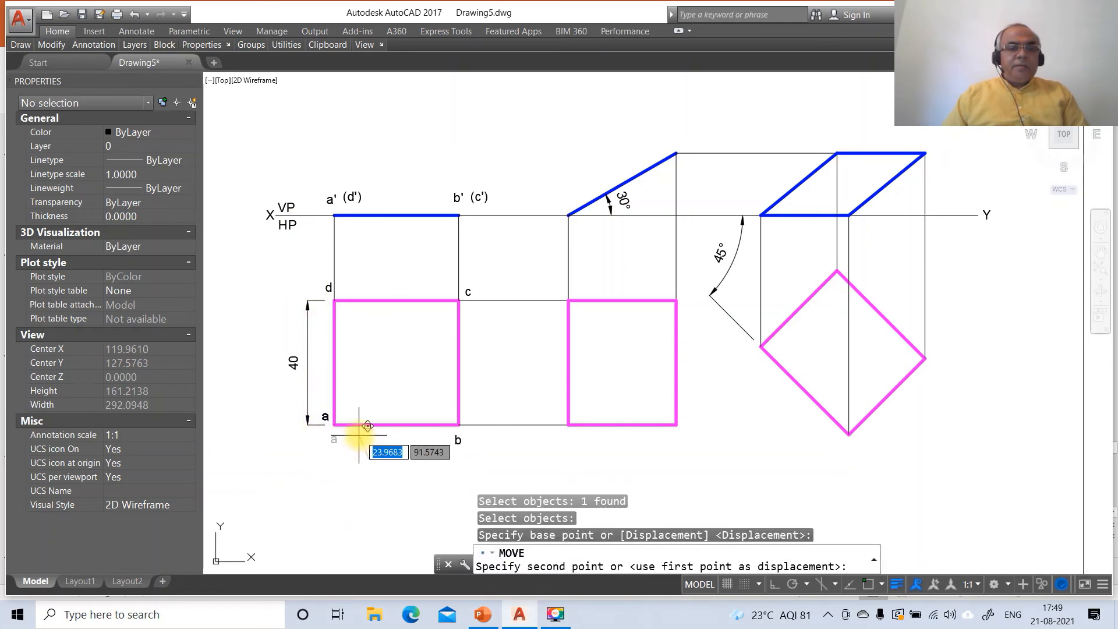
pyautogui.click(367, 427)
pyautogui.press('Return')
pyautogui.click(328, 286)
pyautogui.press('Return')
pyautogui.click(346, 312)
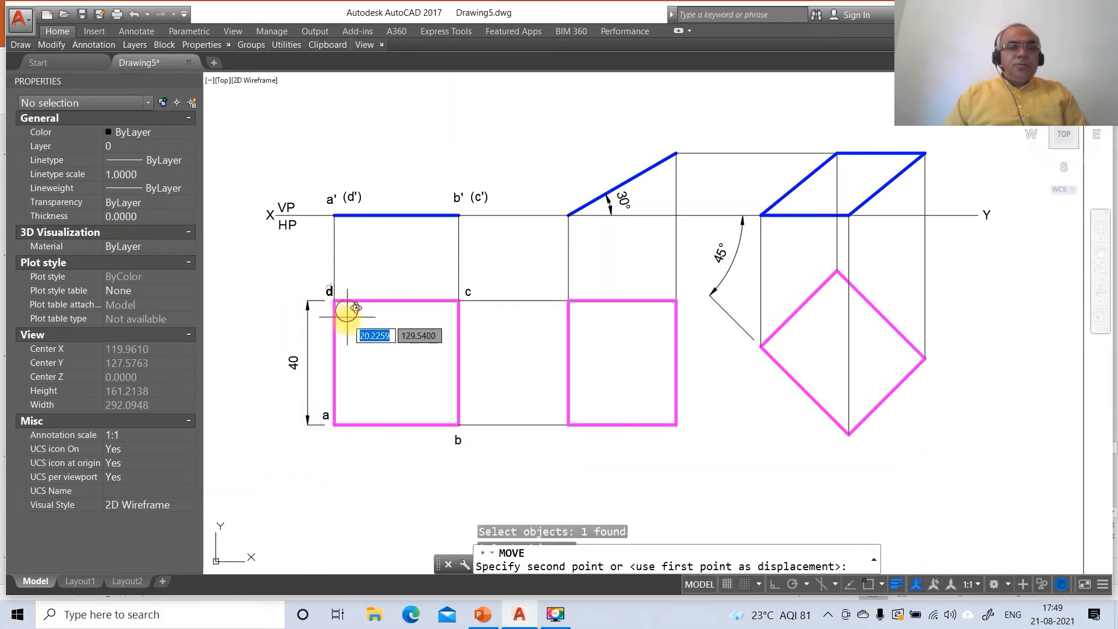
pyautogui.click(342, 331)
# Step: Move labels c and b to just right of the first square's upper-right and lower-right corners
pyautogui.press('Return')
pyautogui.click(468, 293)
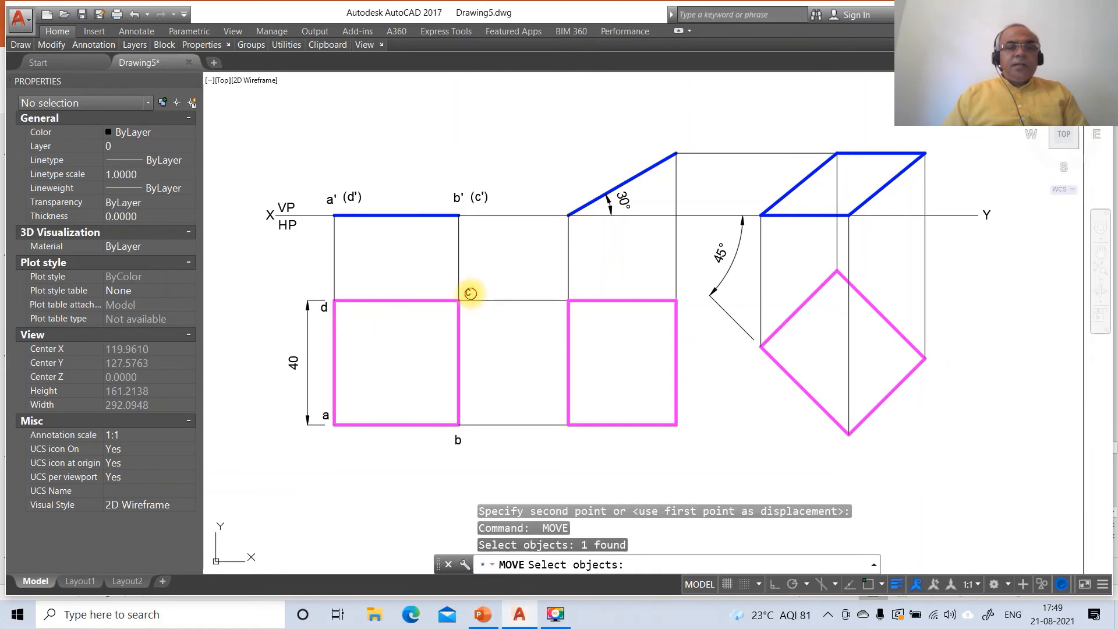
pyautogui.press('Return')
pyautogui.click(490, 324)
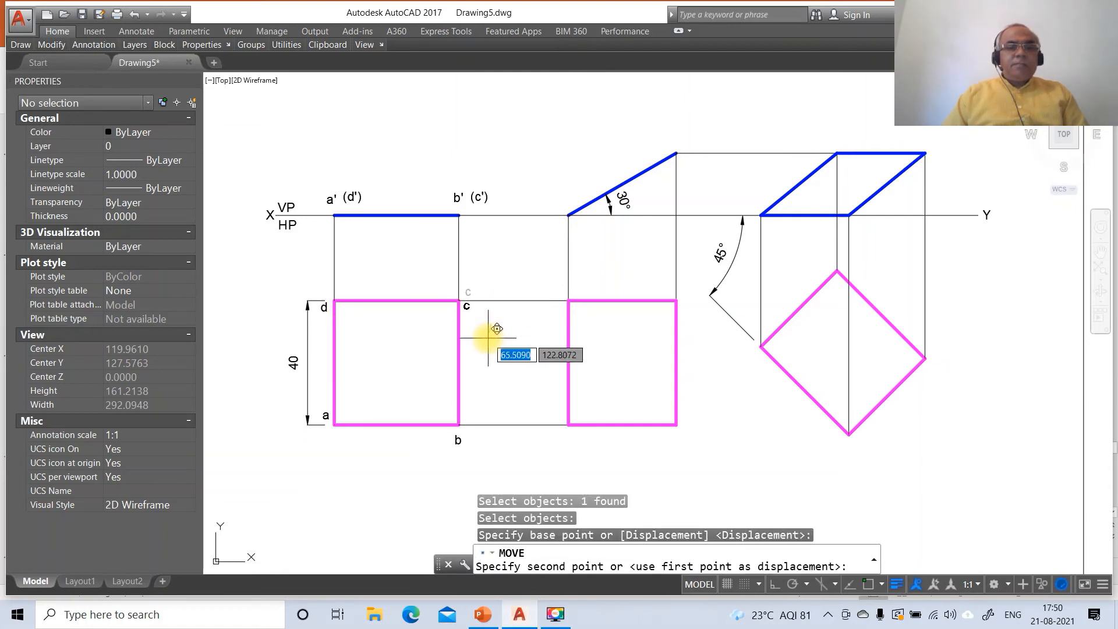
pyautogui.click(488, 338)
pyautogui.press('Return')
pyautogui.click(458, 442)
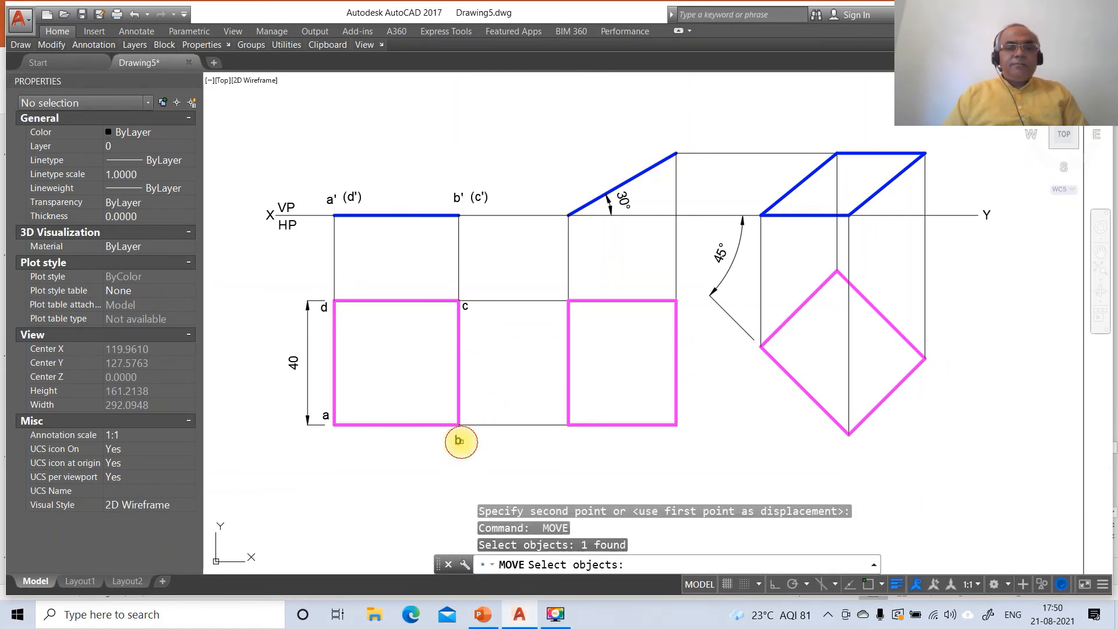
pyautogui.press('Return')
pyautogui.click(464, 455)
pyautogui.click(481, 424)
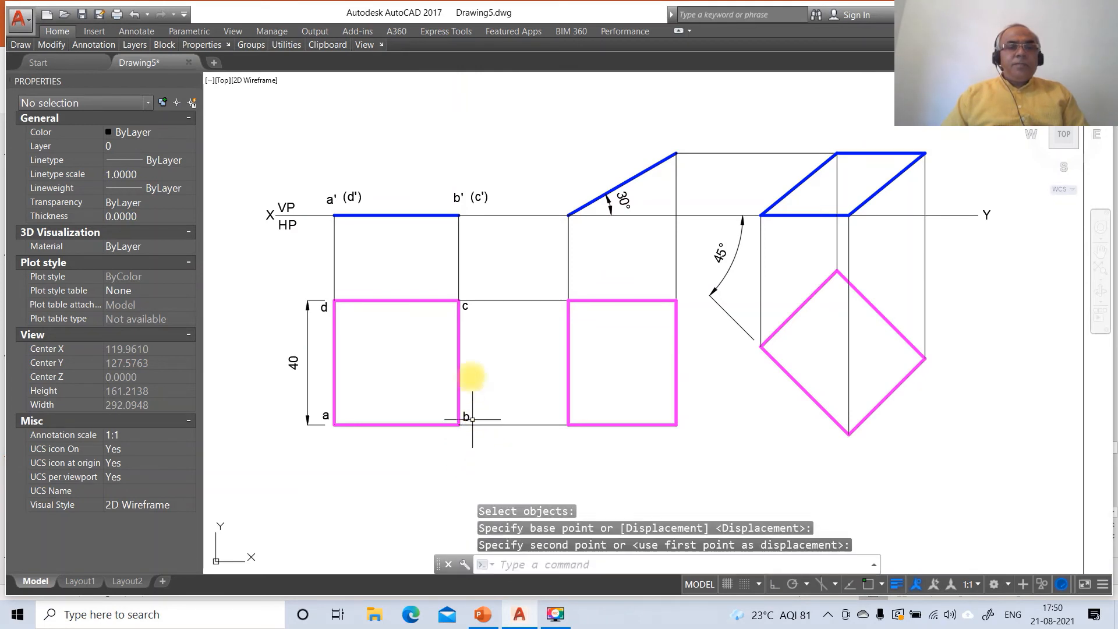
# Step: Move label a' closer to the left end of the first front-view line and place (d') directly to its left
pyautogui.press('Return')
pyautogui.click(333, 202)
pyautogui.press('Return')
pyautogui.click(357, 240)
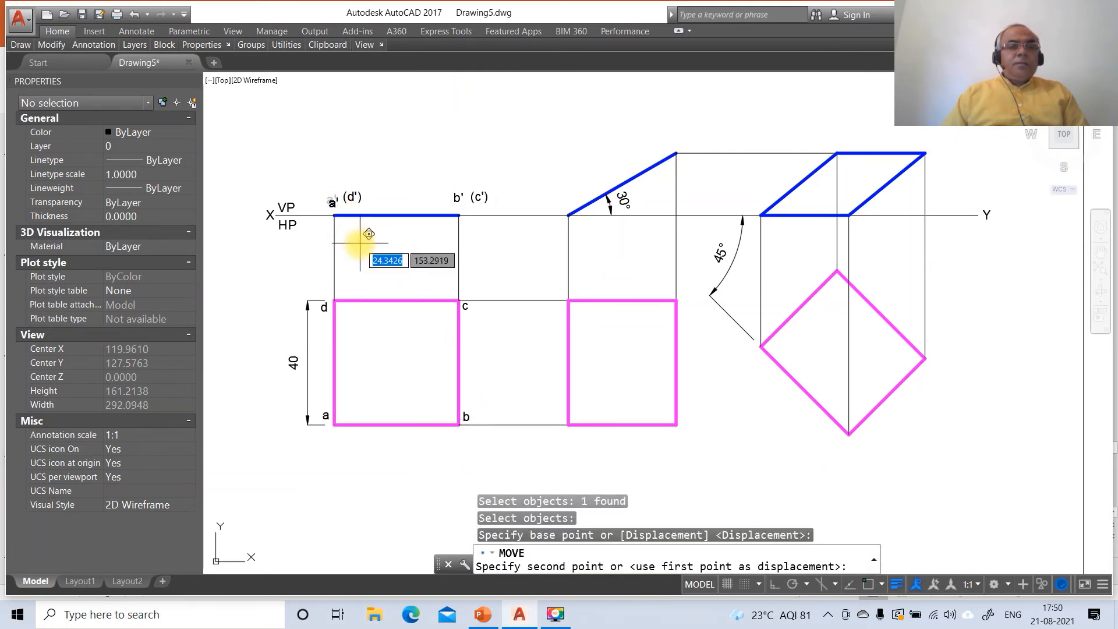
pyautogui.click(360, 244)
pyautogui.press('Return')
pyautogui.click(354, 200)
pyautogui.press('Return')
pyautogui.click(369, 221)
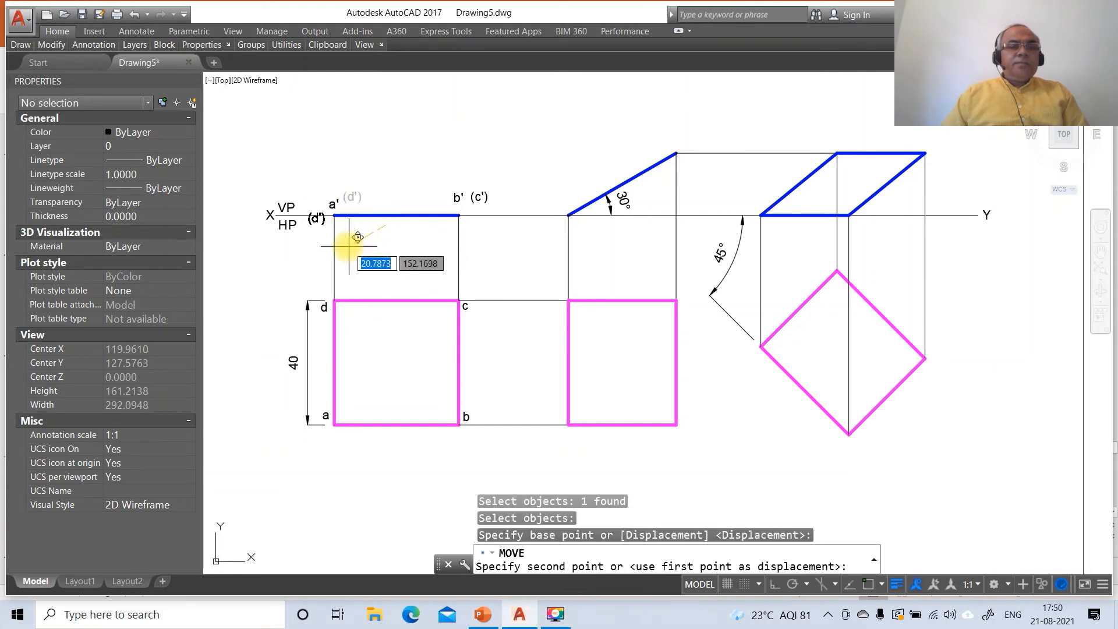
pyautogui.click(350, 233)
# Step: Move label b' closer to the right end of the first front-view line and place (c') directly beside it
pyautogui.press('Return')
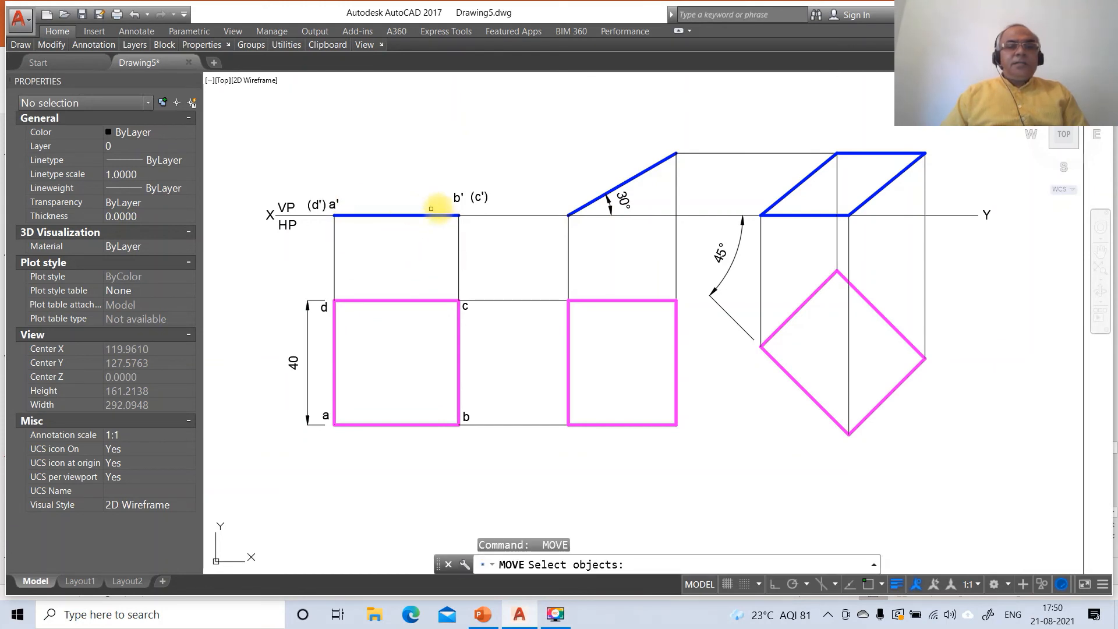
pyautogui.click(453, 197)
pyautogui.press('Return')
pyautogui.click(480, 231)
pyautogui.click(477, 235)
pyautogui.press('Return')
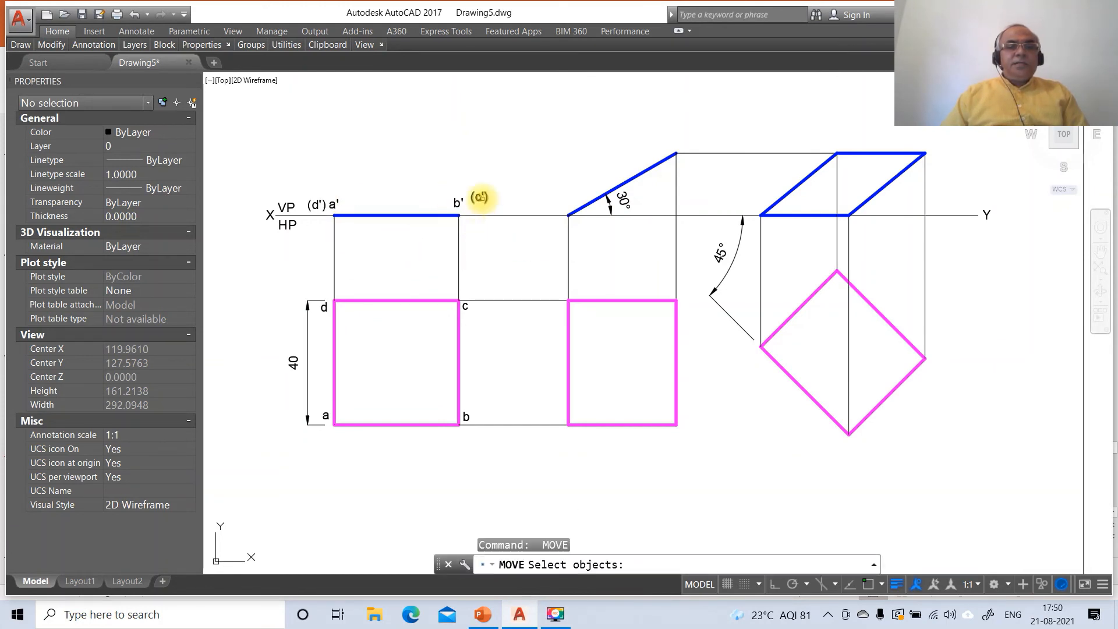
pyautogui.click(480, 196)
pyautogui.press('Return')
pyautogui.click(513, 228)
pyautogui.click(509, 235)
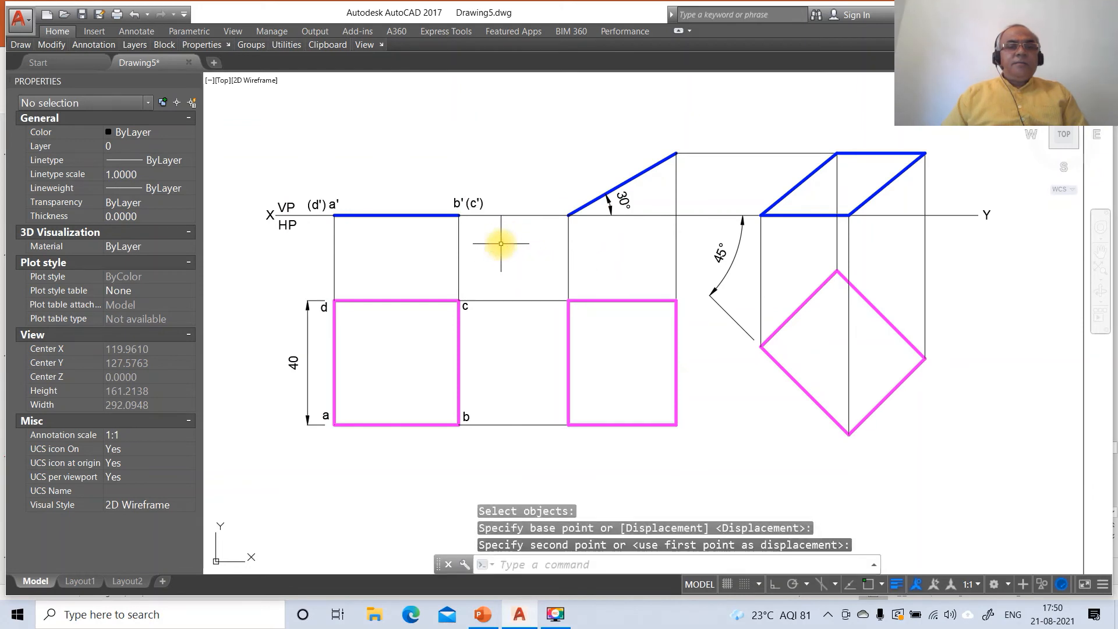
pyautogui.press('Return')
pyautogui.press('Escape')
pyautogui.press('Escape')
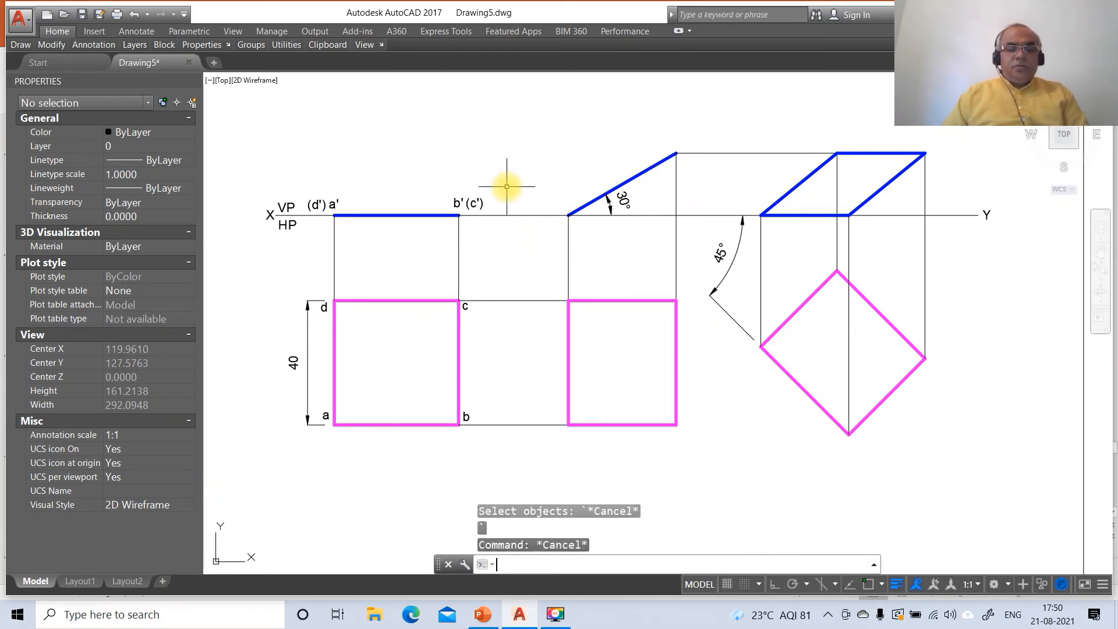
# Step: Assign the labels VP, (d'), a', b' and (c') of the first front view to layer FV
pyautogui.click(507, 181)
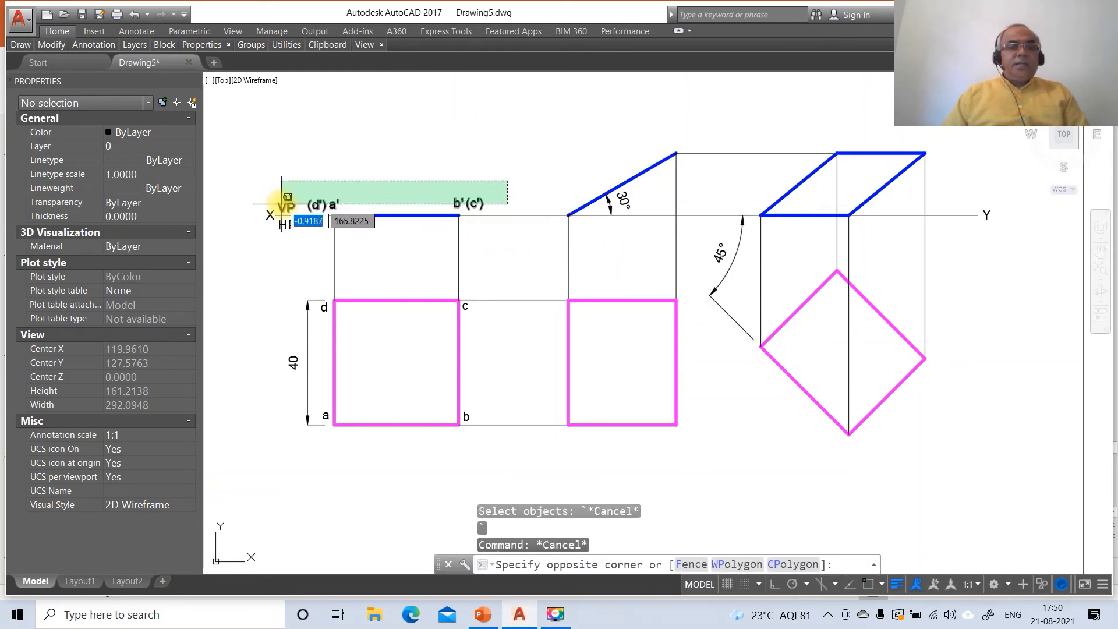
pyautogui.click(262, 207)
pyautogui.click(52, 146)
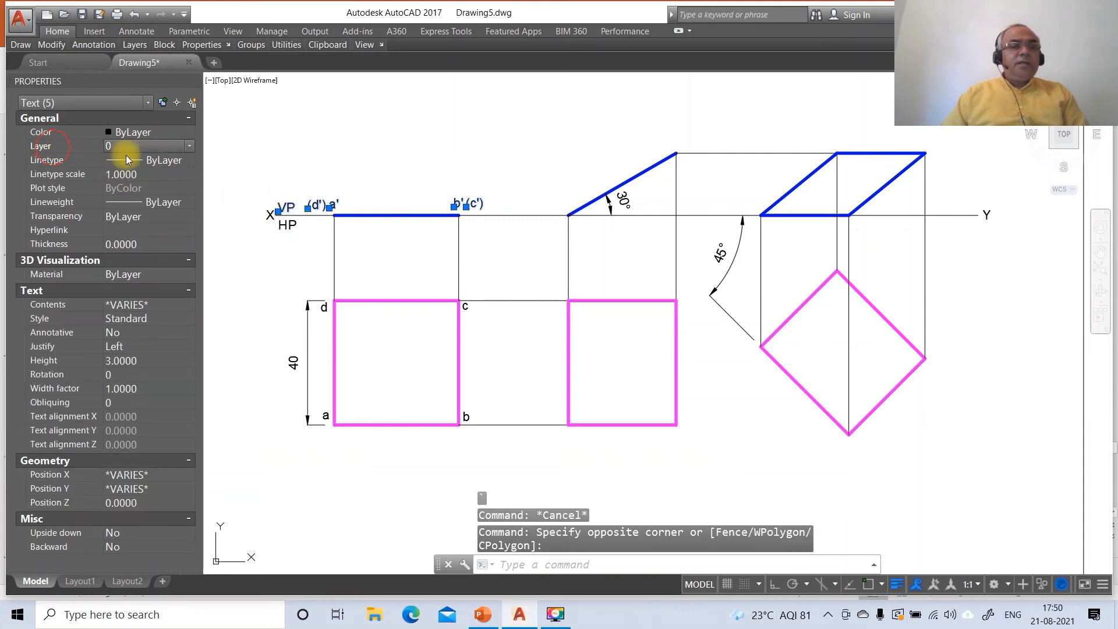
pyautogui.click(192, 150)
pyautogui.click(140, 182)
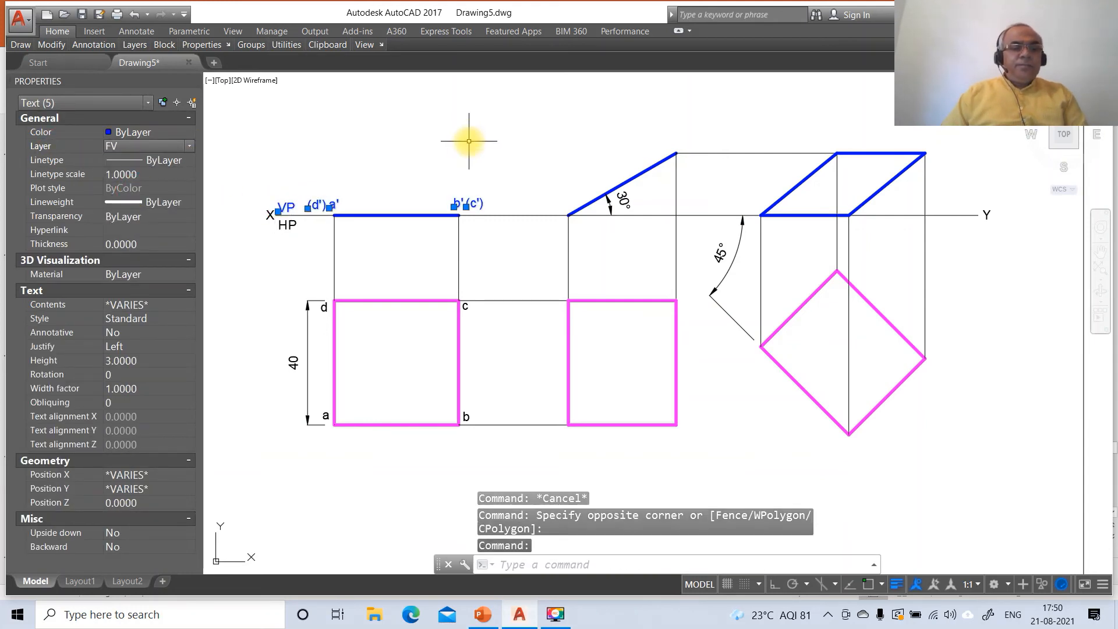
pyautogui.press('Escape')
pyautogui.press('Escape')
# Step: Assign the label HP and the first square's corner labels a, b, c and d to layer TV
pyautogui.click(267, 217)
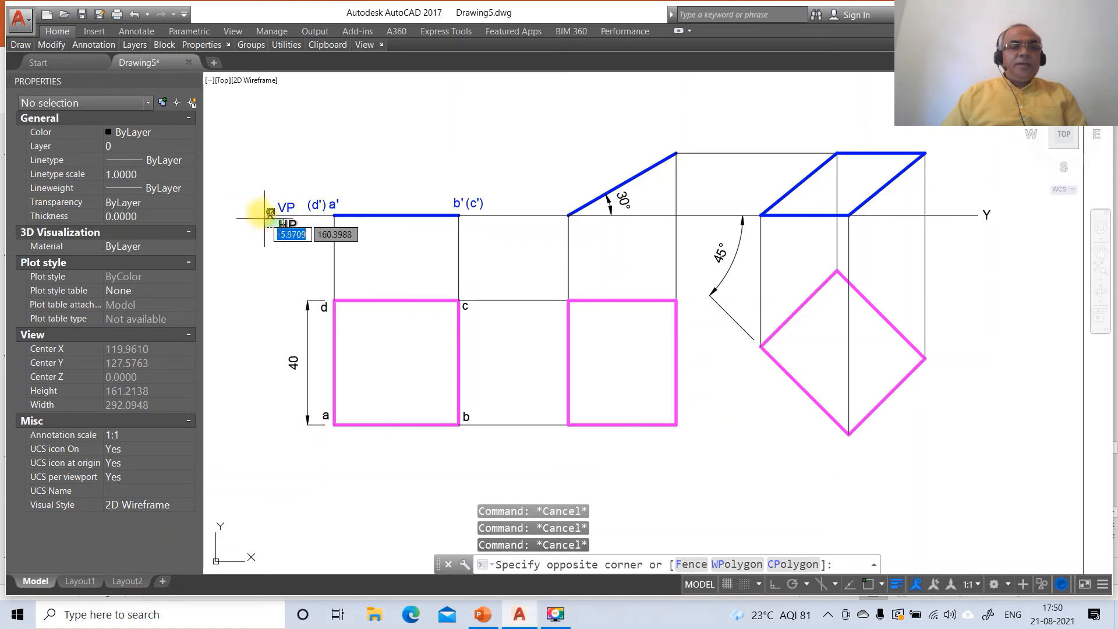
pyautogui.click(291, 244)
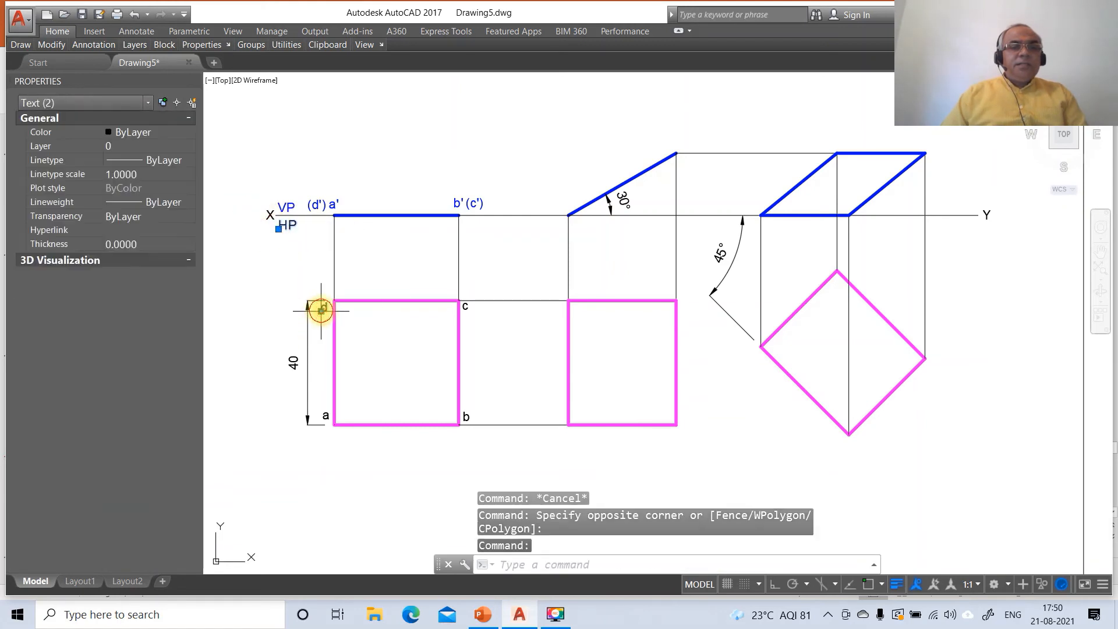
pyautogui.click(324, 417)
pyautogui.click(466, 418)
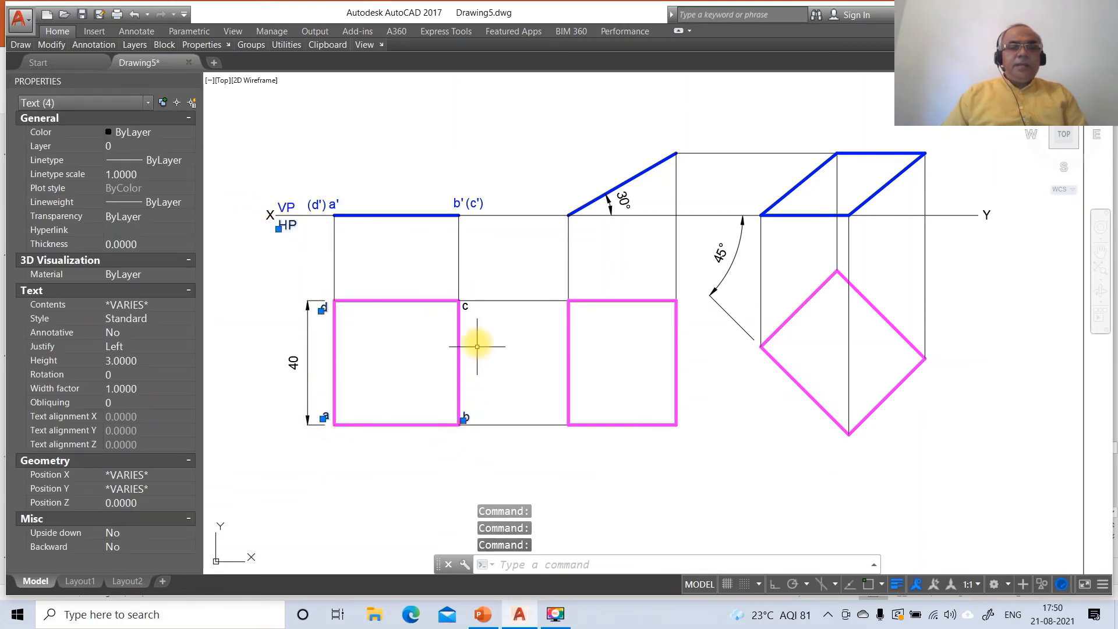
pyautogui.click(466, 309)
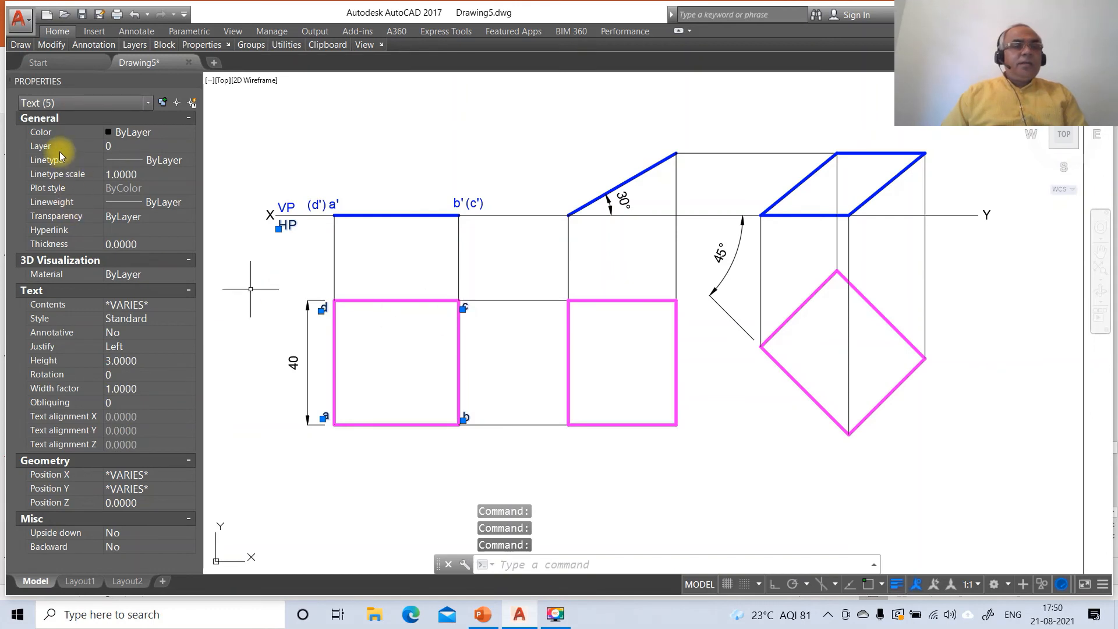
pyautogui.click(157, 151)
pyautogui.click(190, 150)
pyautogui.click(153, 172)
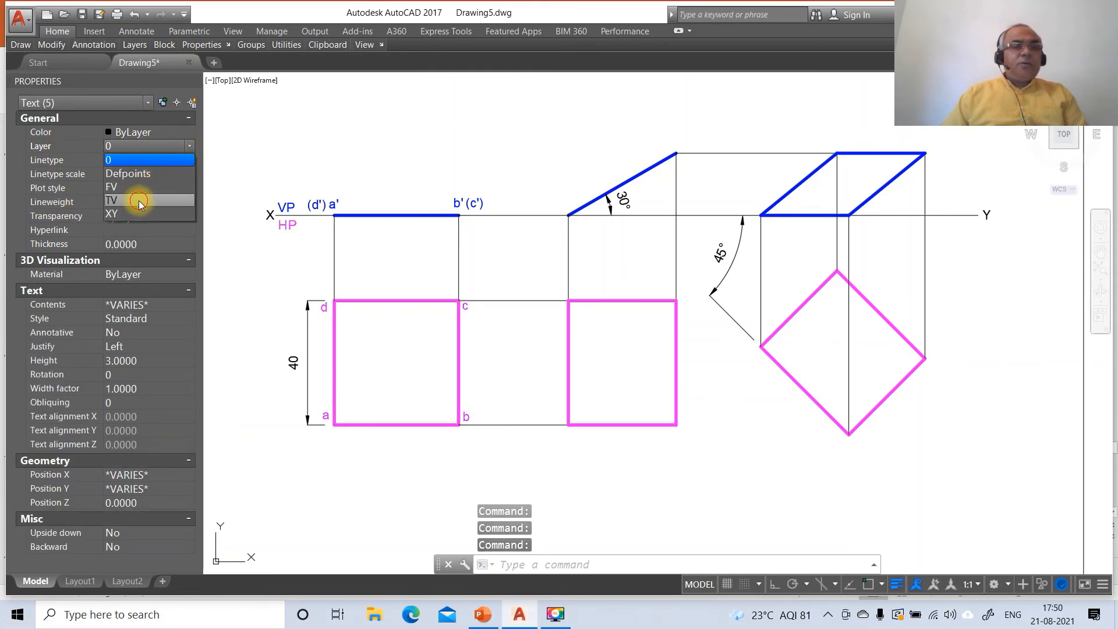
pyautogui.press('Escape')
pyautogui.press('Escape')
# Step: Copy label a' from the first front view to the lower end of the 30° inclined line
pyautogui.write('co')
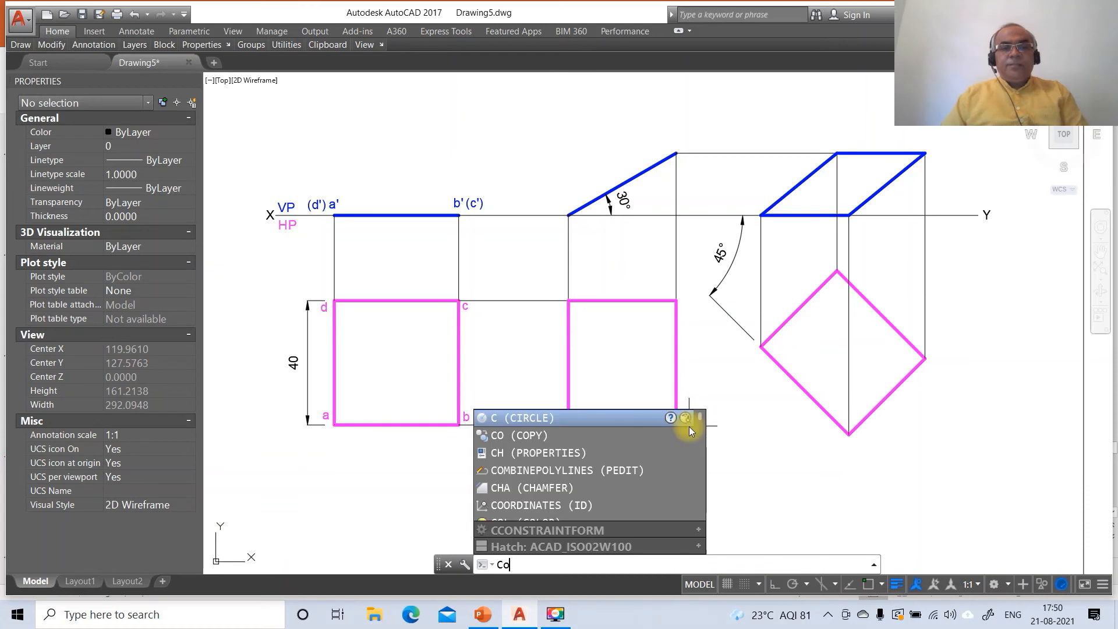
pyautogui.press('Return')
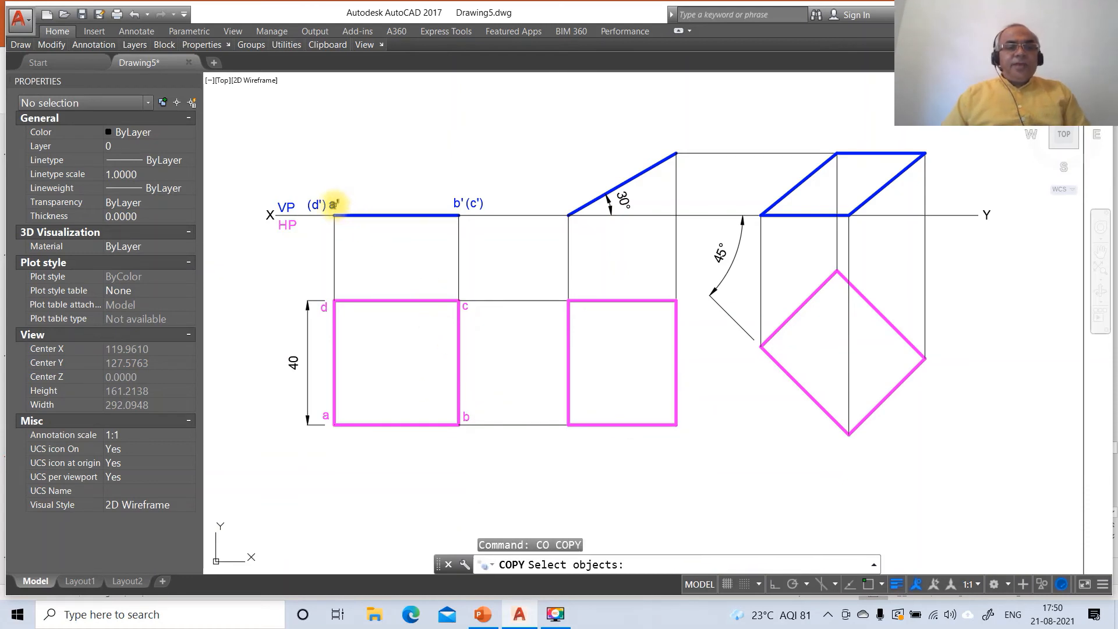
pyautogui.click(333, 204)
pyautogui.press('Return')
pyautogui.click(393, 269)
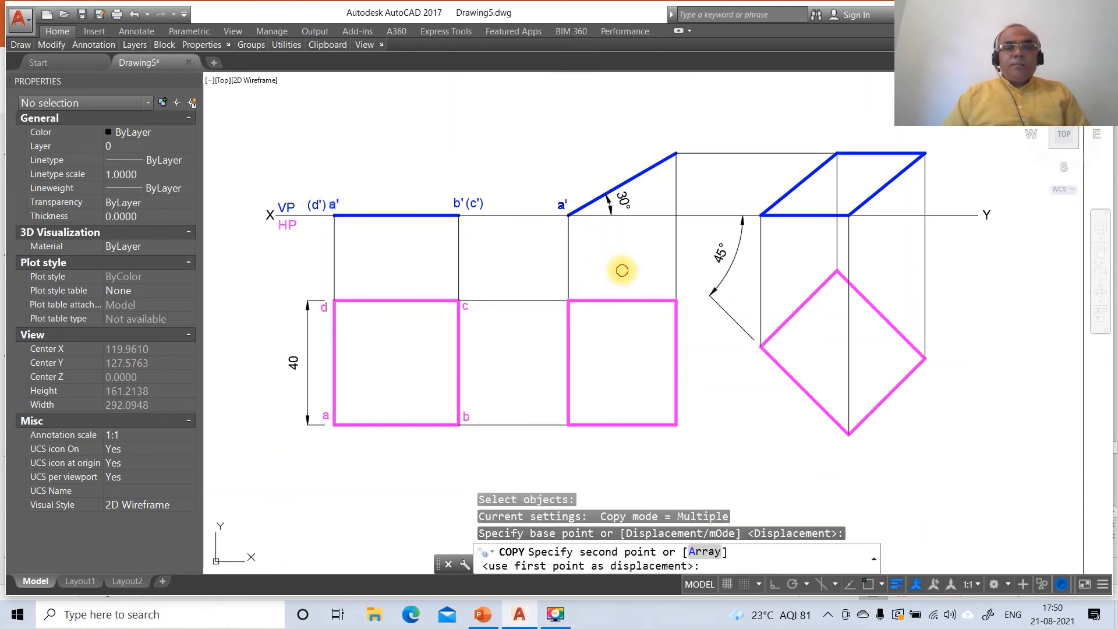
pyautogui.click(622, 270)
pyautogui.press('Return')
# Step: Copy label (d') from the first front view to just left of a' at the inclined line's lower end
pyautogui.press('Return')
pyautogui.click(316, 204)
pyautogui.press('Return')
pyautogui.click(350, 291)
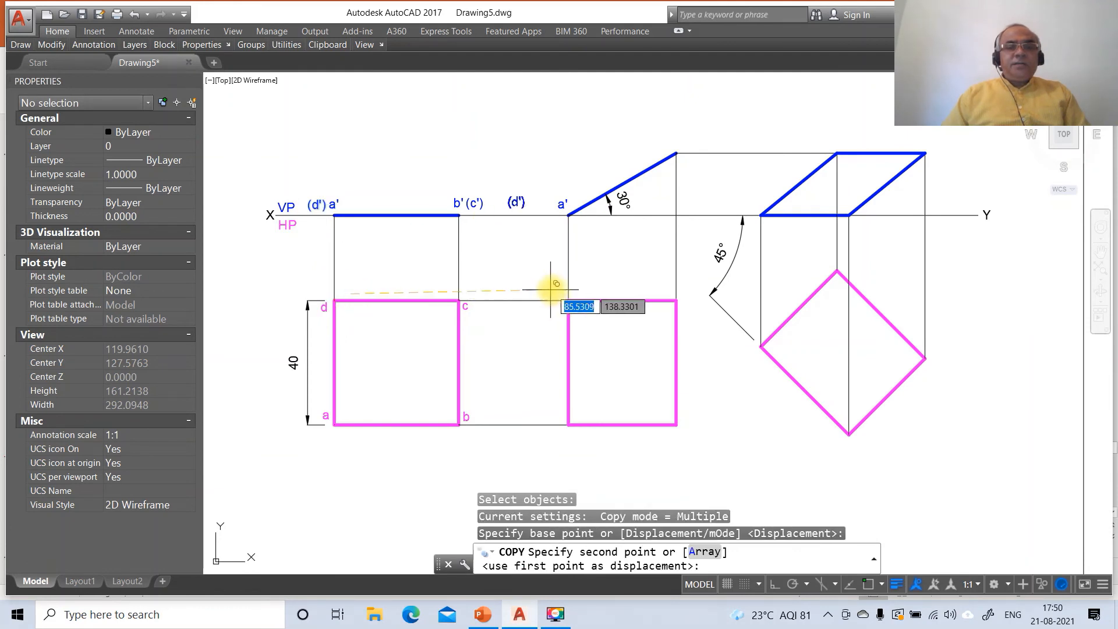
pyautogui.click(580, 287)
pyautogui.press('Return')
# Step: Copy label b' from the first front view to just above the upper end of the inclined line
pyautogui.press('Return')
pyautogui.click(464, 204)
pyautogui.press('Return')
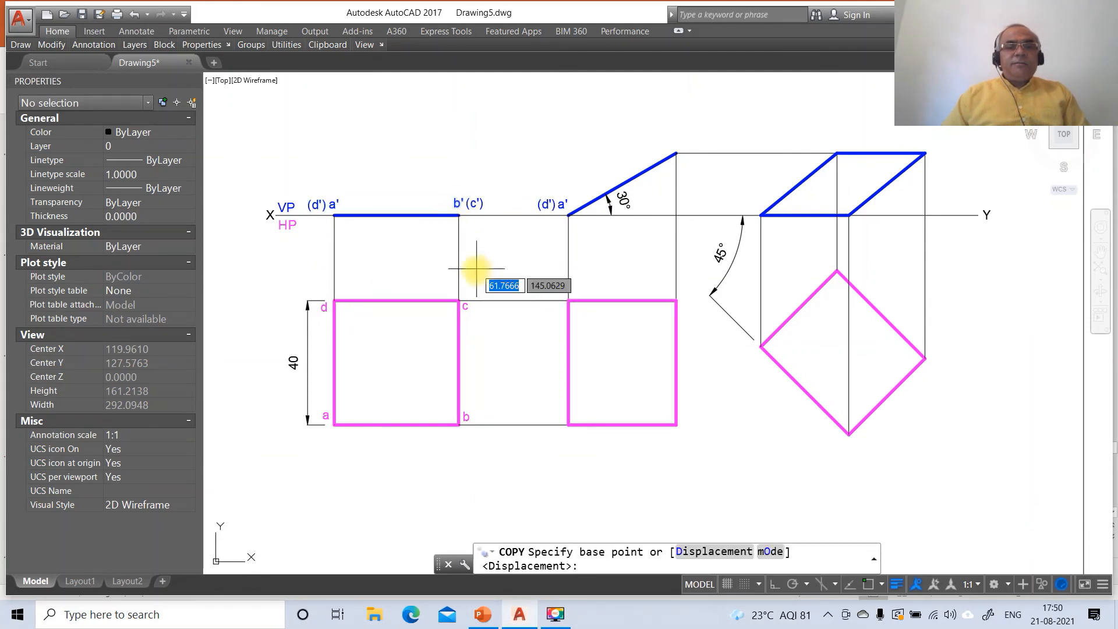
pyautogui.click(476, 269)
pyautogui.click(692, 211)
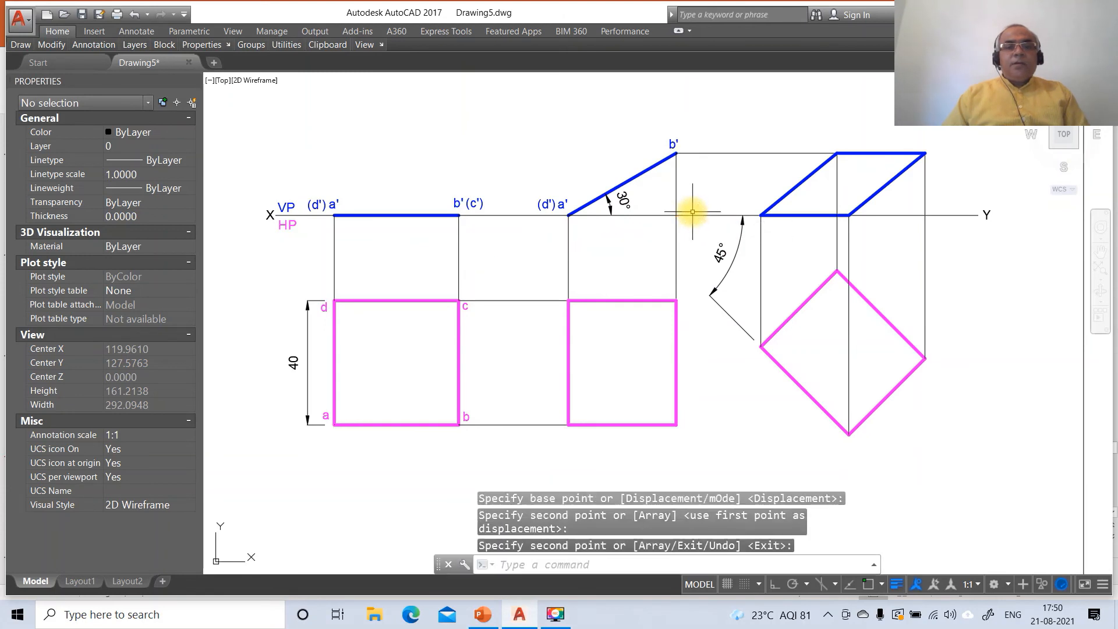
pyautogui.press('Return')
# Step: Copy label (c') from the first front view to directly beside b' at the inclined line's upper end
pyautogui.press('Return')
pyautogui.click(474, 203)
pyautogui.press('Return')
pyautogui.click(506, 259)
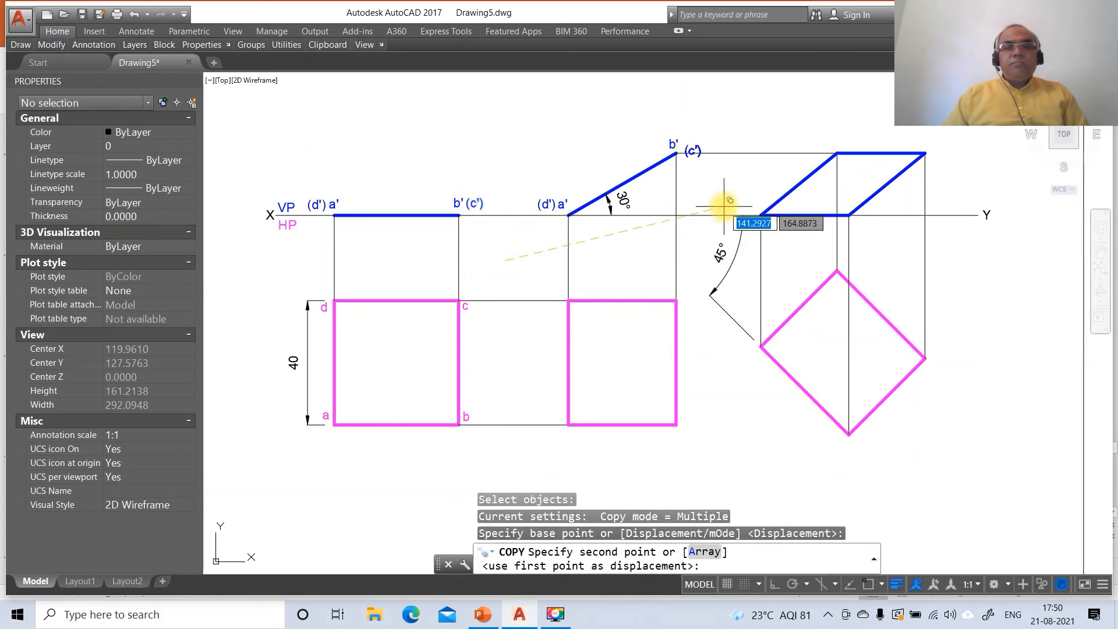
pyautogui.click(722, 195)
pyautogui.press('Return')
# Step: Copy label a from the first square to the second top view's lower-left corner and the rotated top view's lowest corner
pyautogui.press('Return')
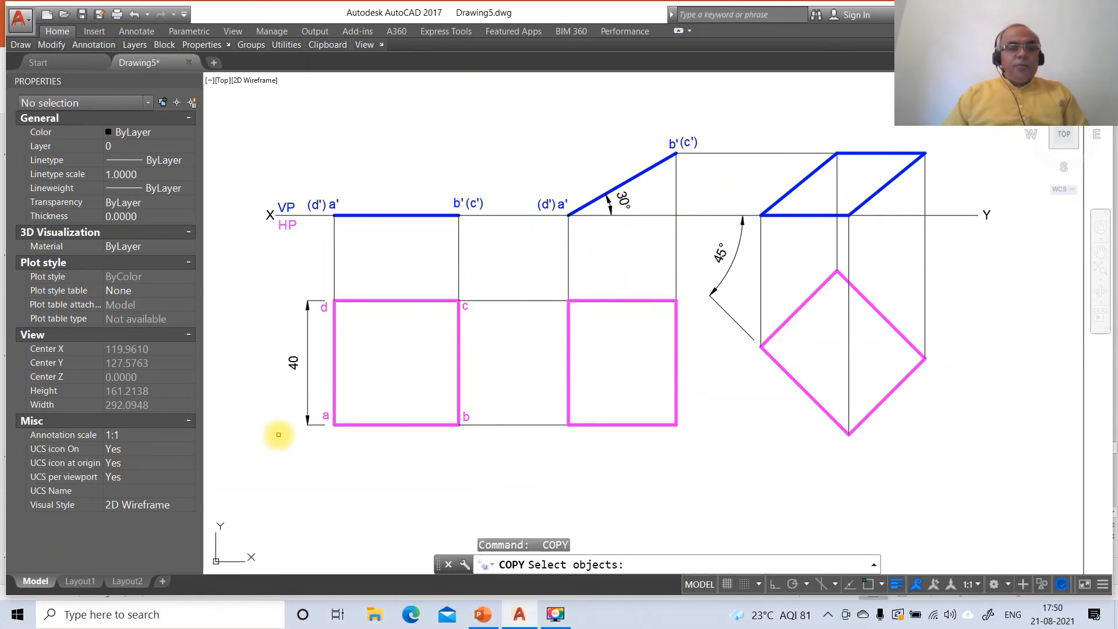
pyautogui.click(323, 417)
pyautogui.press('Return')
pyautogui.click(340, 448)
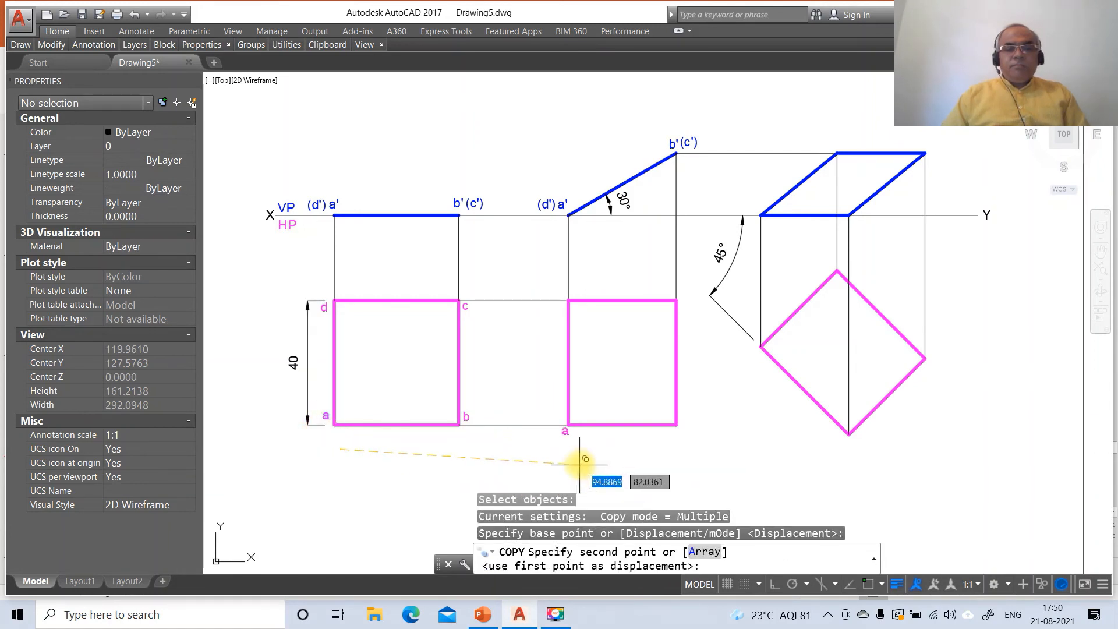
pyautogui.click(574, 450)
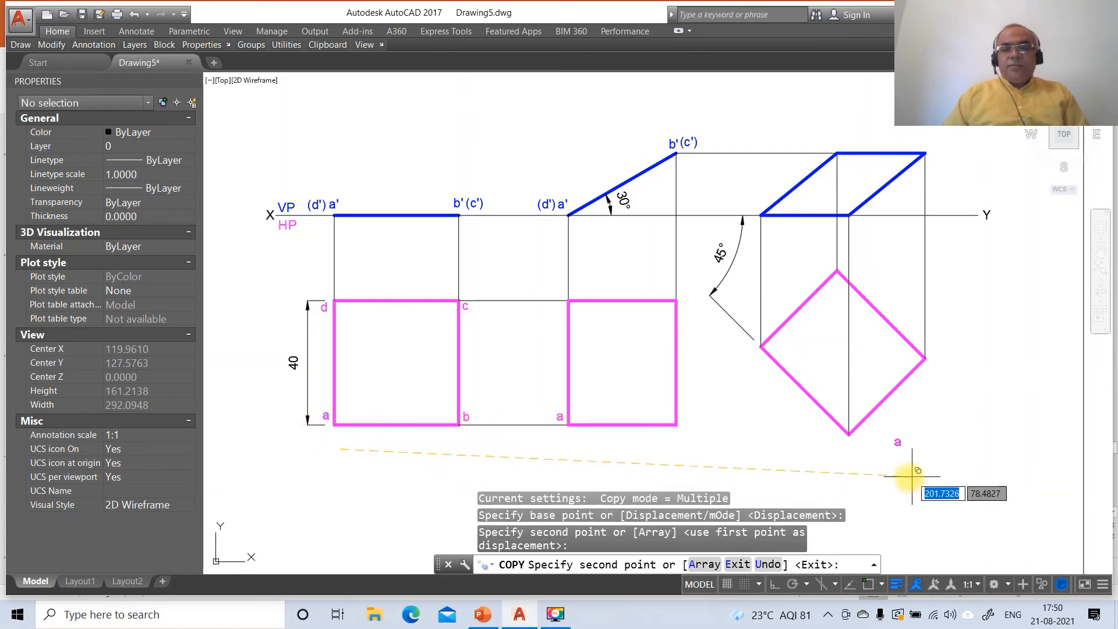
pyautogui.click(861, 477)
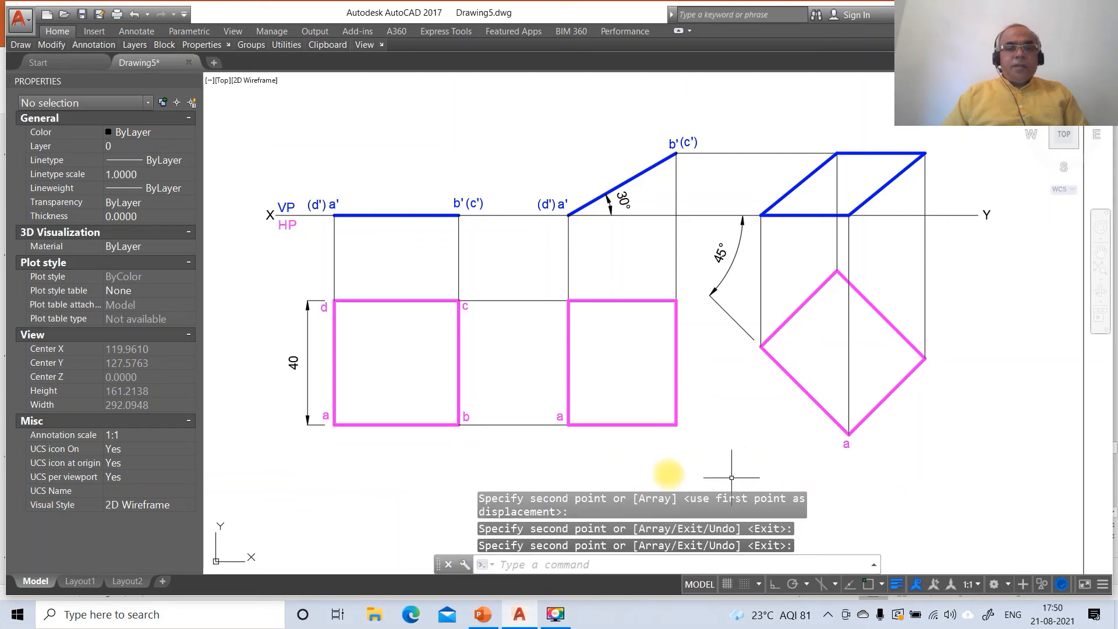
pyautogui.press('Return')
# Step: Copy label b from the first square to the second top view's lower-right corner and the rotated top view's rightmost corner
pyautogui.press('Return')
pyautogui.click(467, 417)
pyautogui.press('Return')
pyautogui.click(480, 436)
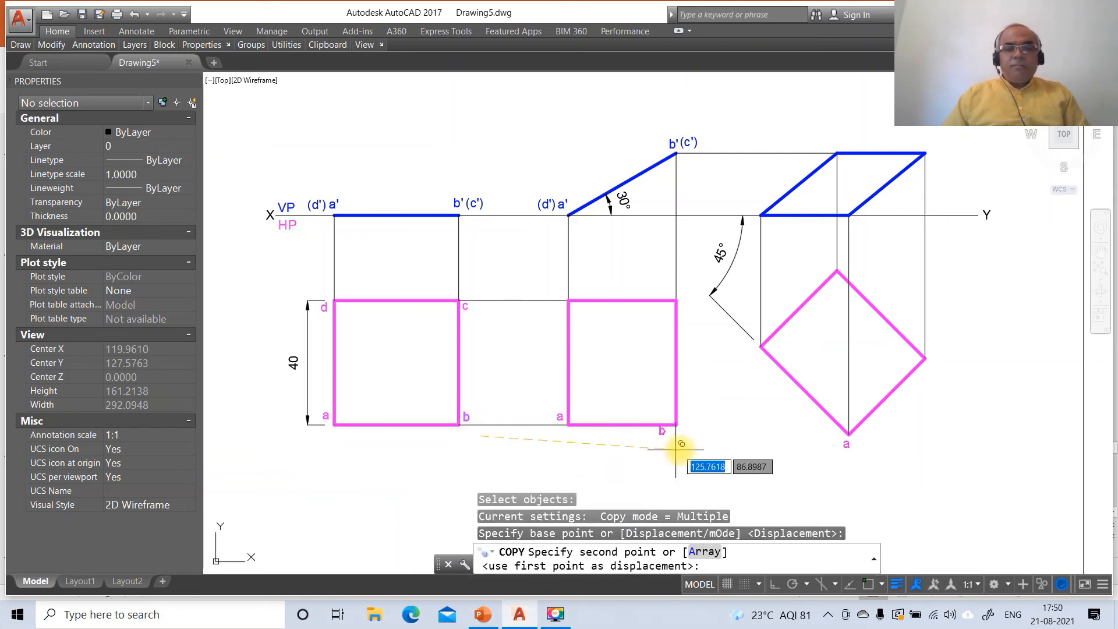
pyautogui.click(698, 441)
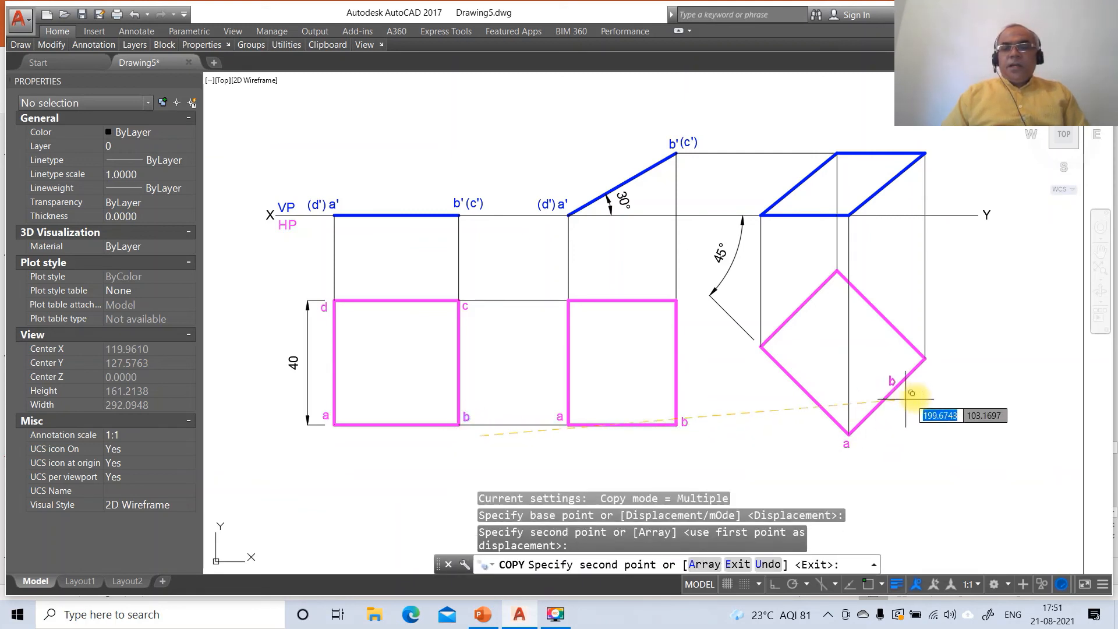
pyautogui.click(947, 372)
pyautogui.press('Return')
# Step: Copy label c from the first square to the second top view's upper-right corner and the rotated top view's topmost corner
pyautogui.press('Return')
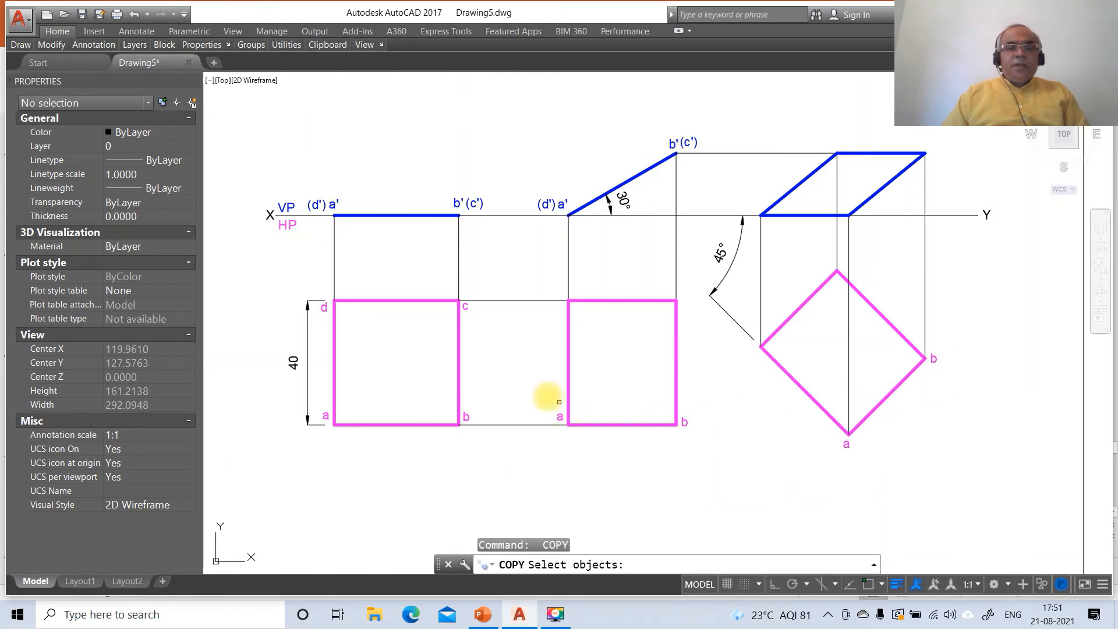
pyautogui.click(467, 306)
pyautogui.press('Return')
pyautogui.click(486, 371)
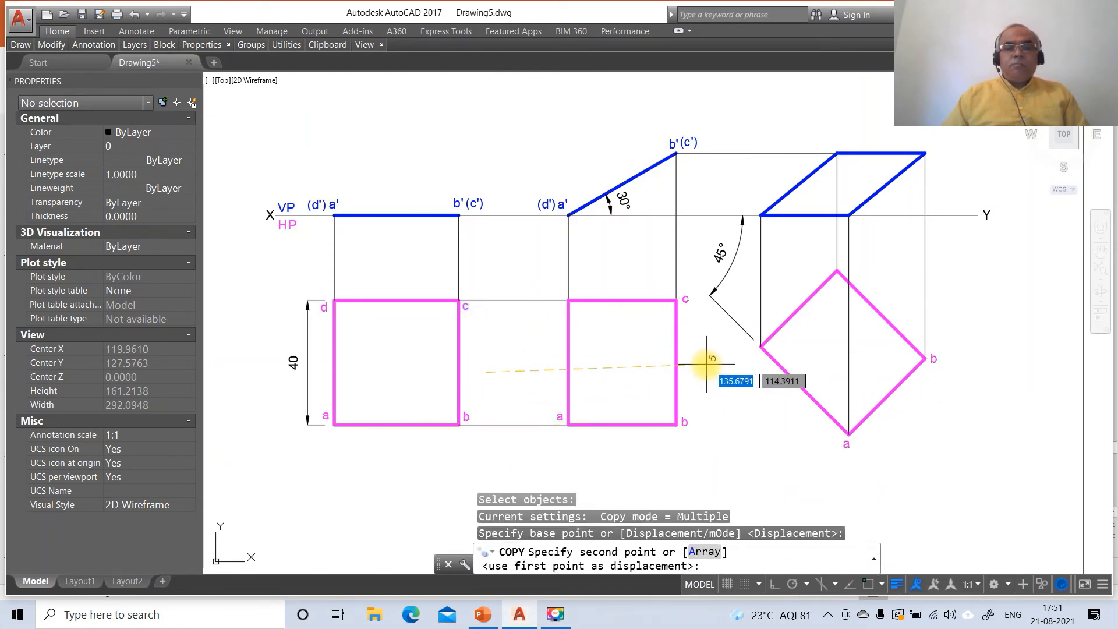
pyautogui.click(848, 331)
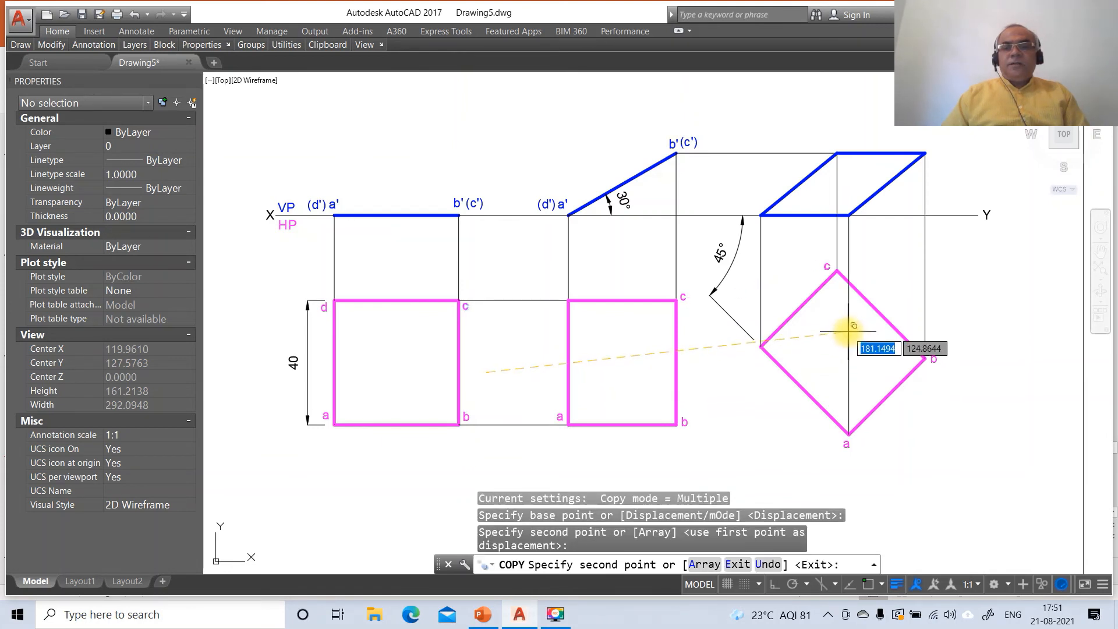
pyautogui.press('Return')
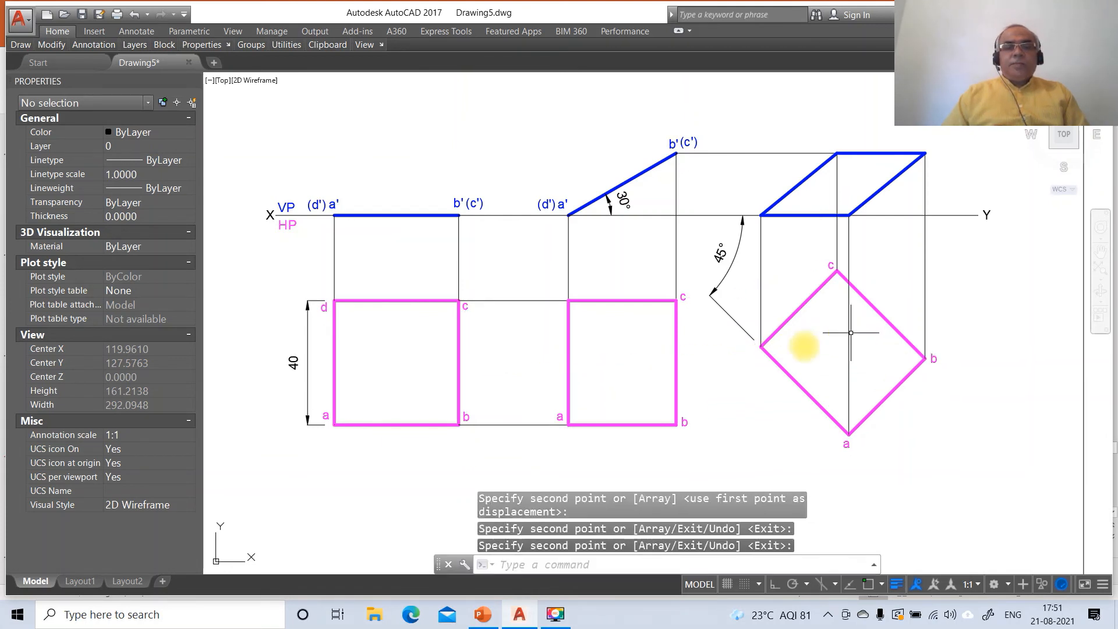
# Step: Copy label d from the first square to the second top view's upper-left corner and the rotated top view's leftmost corner
pyautogui.press('Return')
pyautogui.click(325, 308)
pyautogui.press('Return')
pyautogui.click(336, 365)
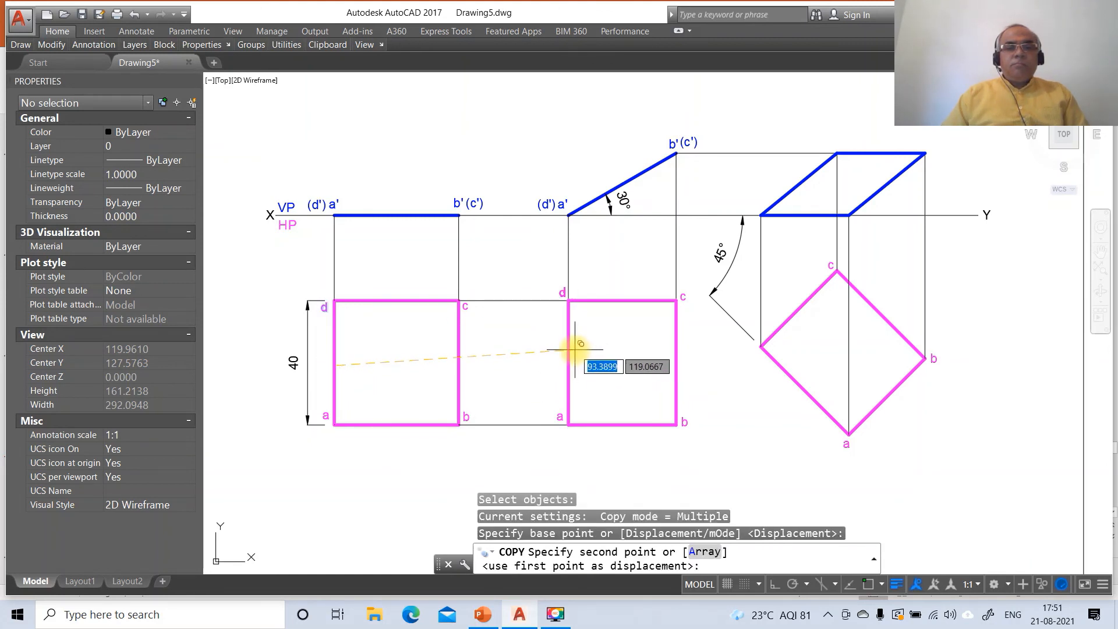
pyautogui.click(574, 350)
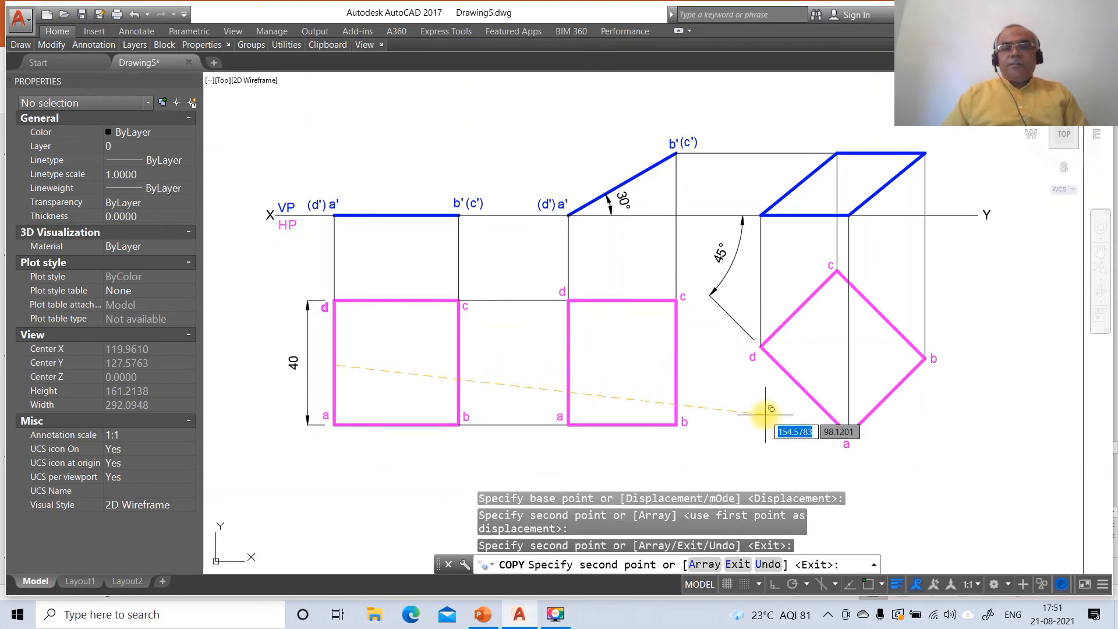
pyautogui.press('Return')
# Step: Add single-line text labels a', b', c' and d' with height 3 and rotation 0 at the third front view's corners, counterclockwise from lower right
pyautogui.write('dt')
pyautogui.press('Return')
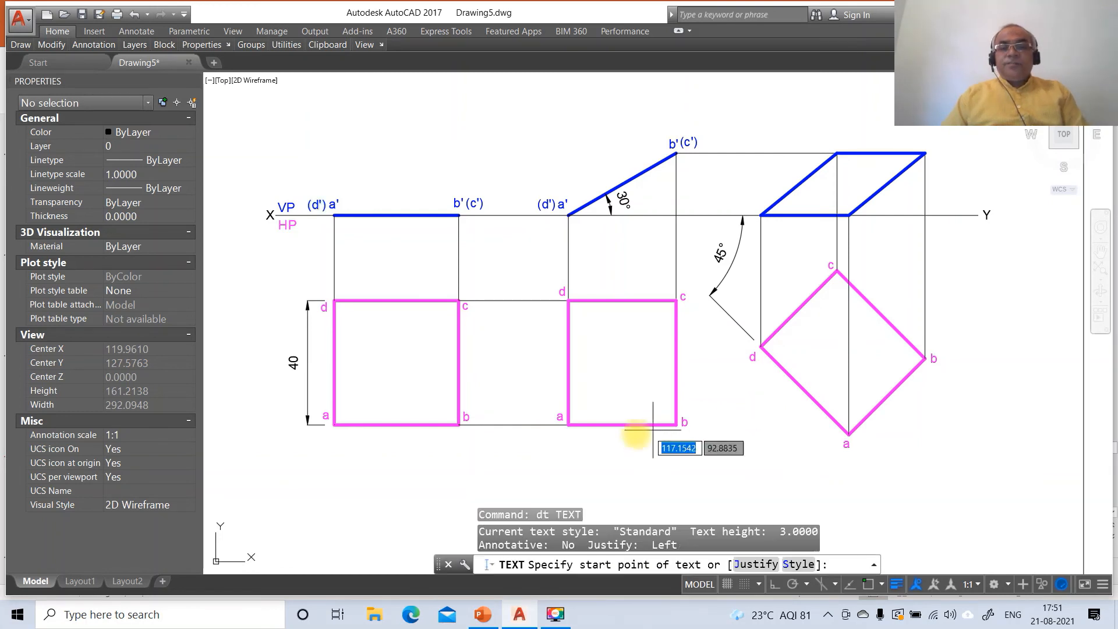
pyautogui.click(845, 207)
pyautogui.press('Return')
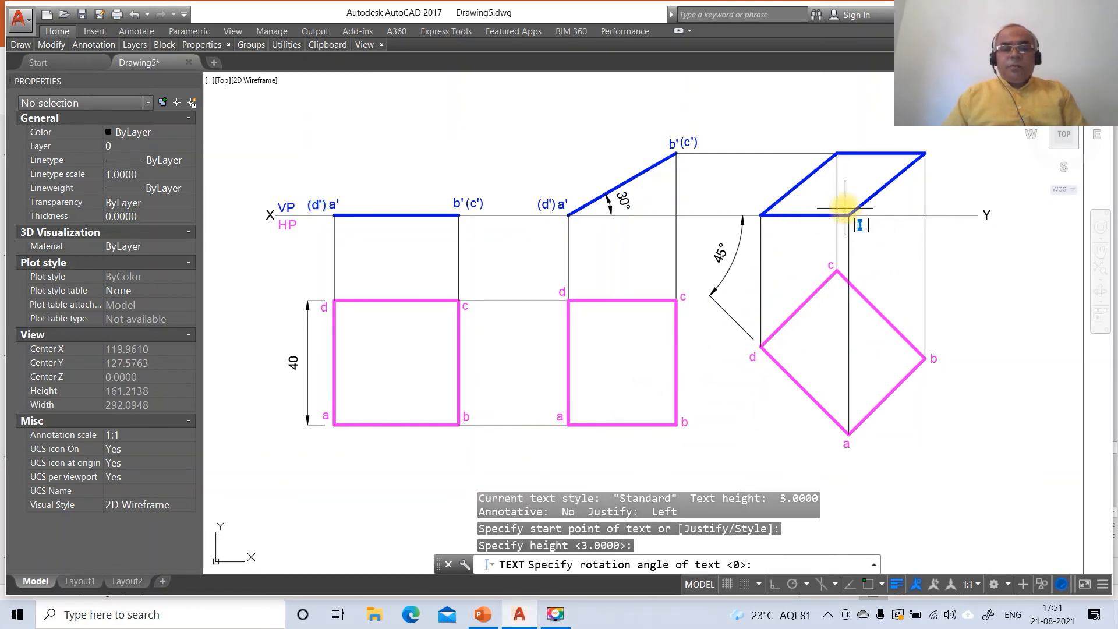
pyautogui.press('Return')
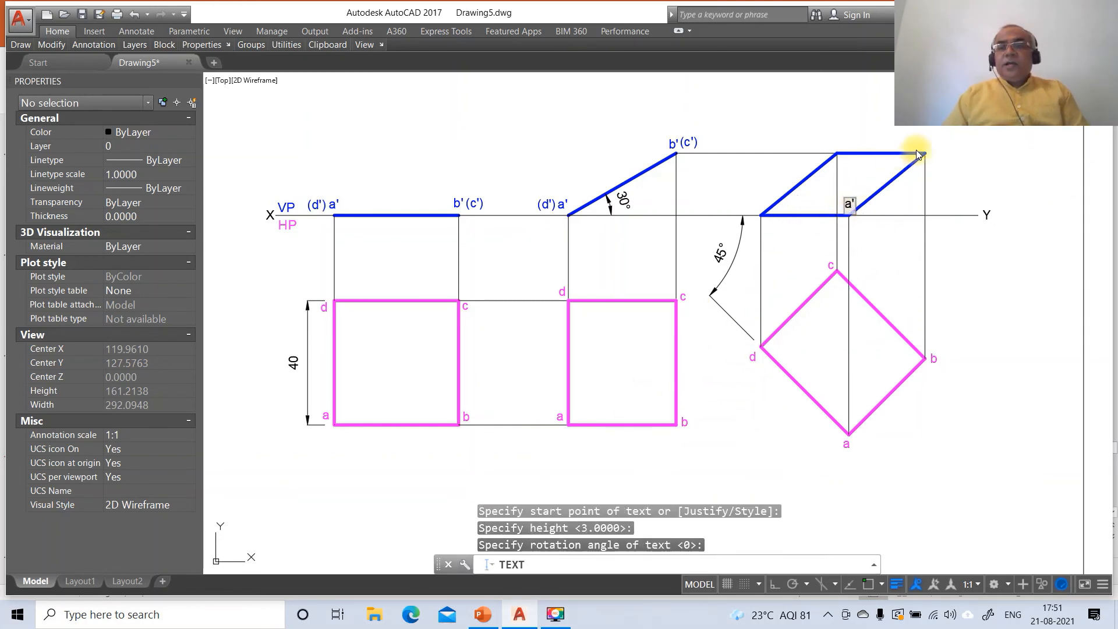
pyautogui.write("b'")
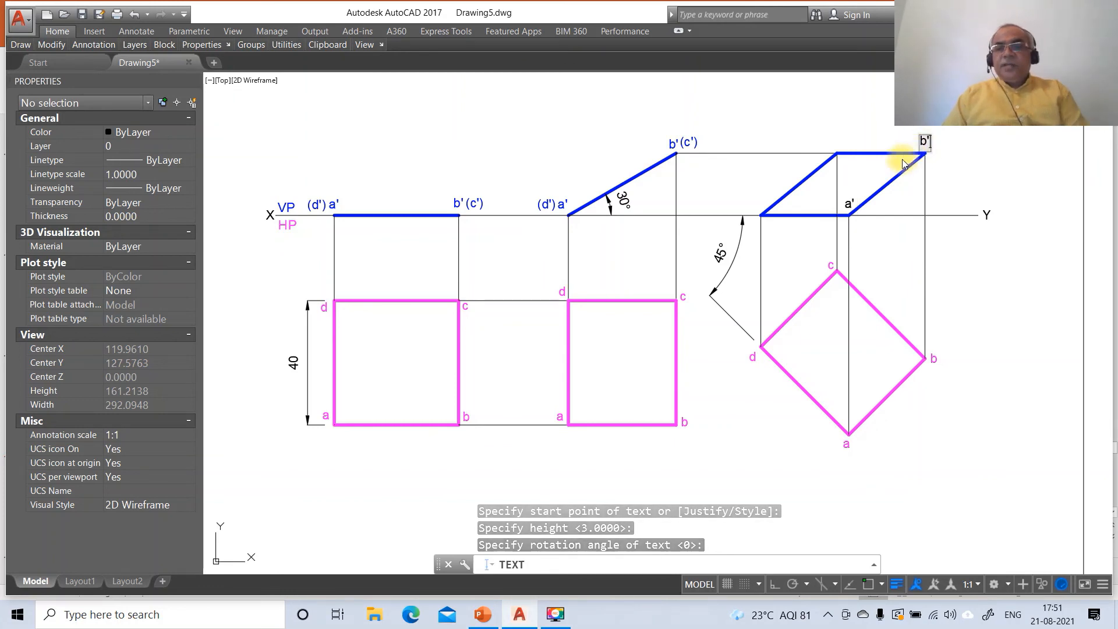
pyautogui.click(833, 147)
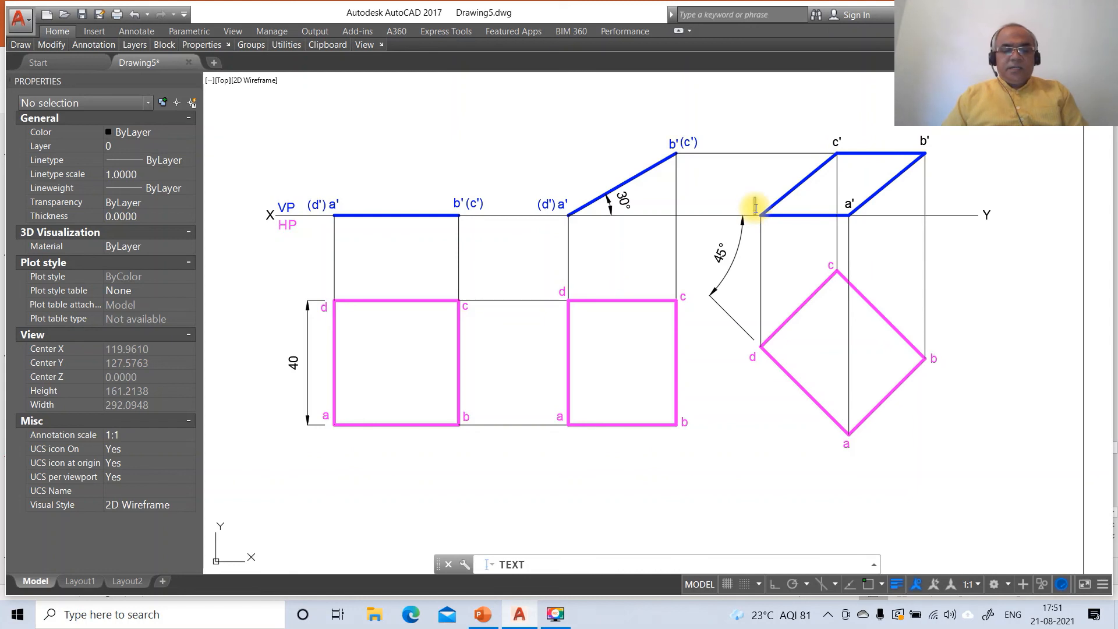
pyautogui.press('Return')
pyautogui.press('Return')
# Step: Move label a' slightly down and left, closer to the third front view's lower-right corner
pyautogui.write('m')
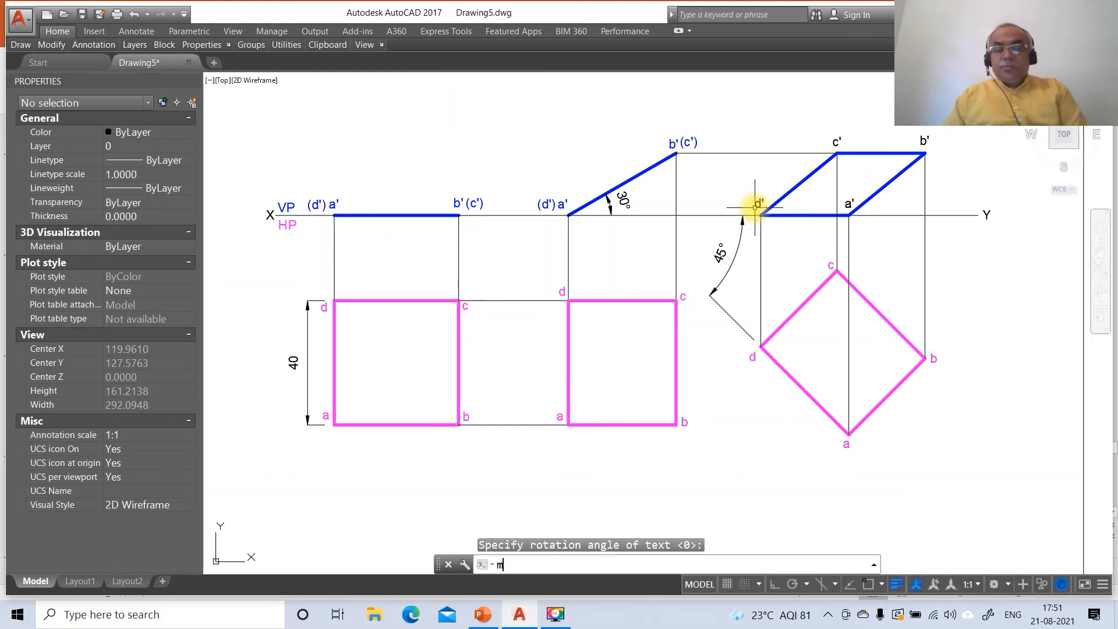
pyautogui.press('Return')
pyautogui.click(851, 203)
pyautogui.press('Return')
pyautogui.click(890, 236)
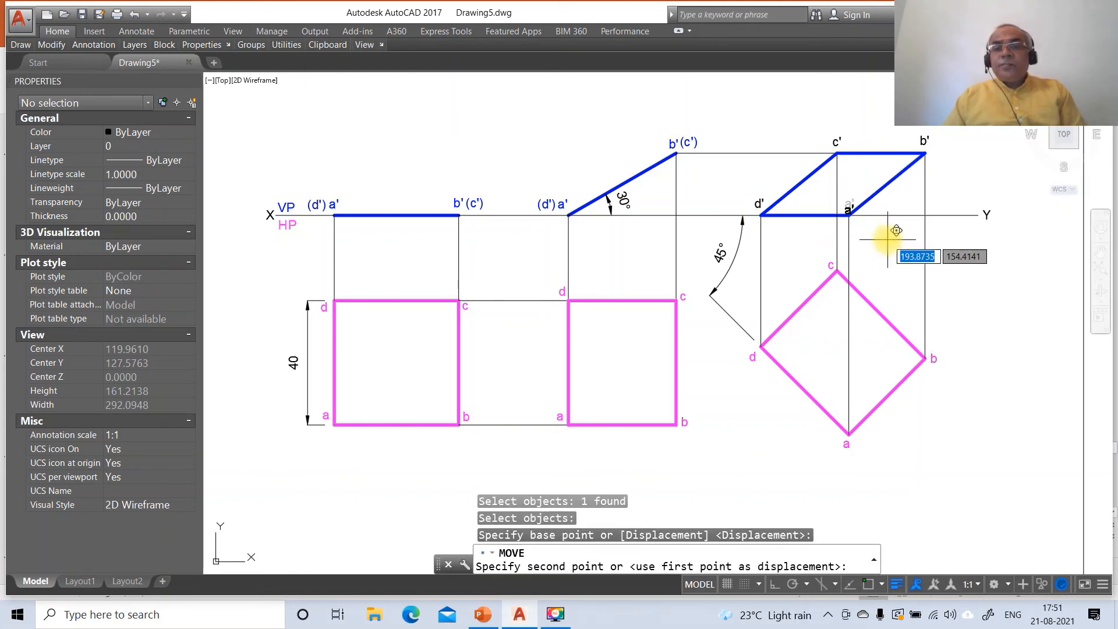
pyautogui.click(886, 239)
# Step: Move label b' slightly right and down, closer to the third front view's upper-right corner
pyautogui.press('Return')
pyautogui.click(923, 143)
pyautogui.press('Return')
pyautogui.click(939, 171)
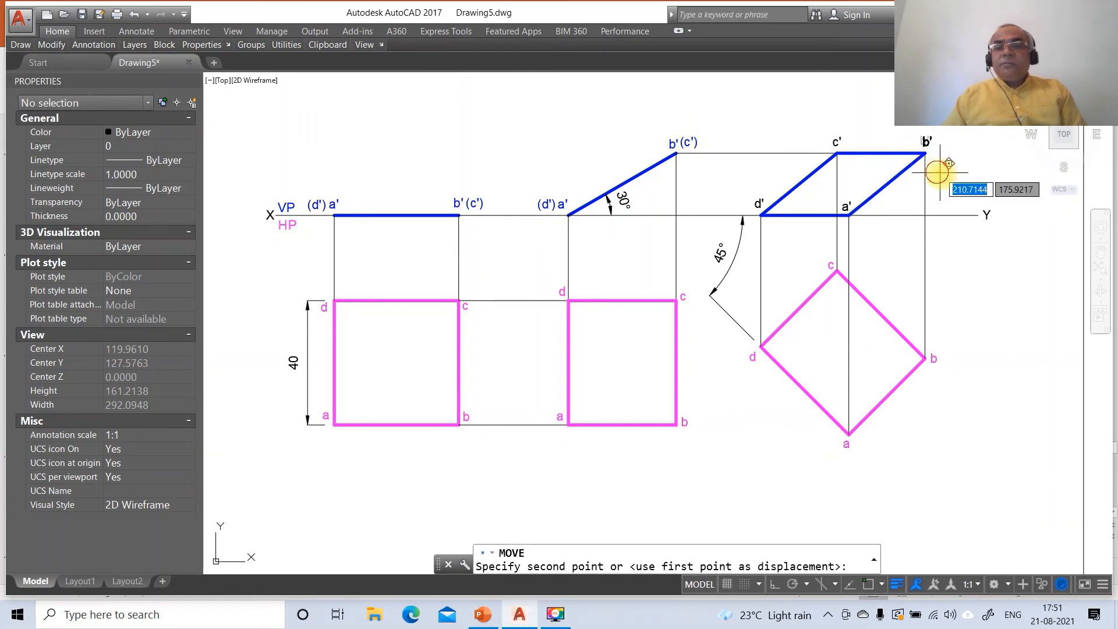
pyautogui.click(947, 176)
# Step: Move label c' slightly left and down, closer to the third front view's upper-left corner
pyautogui.press('Return')
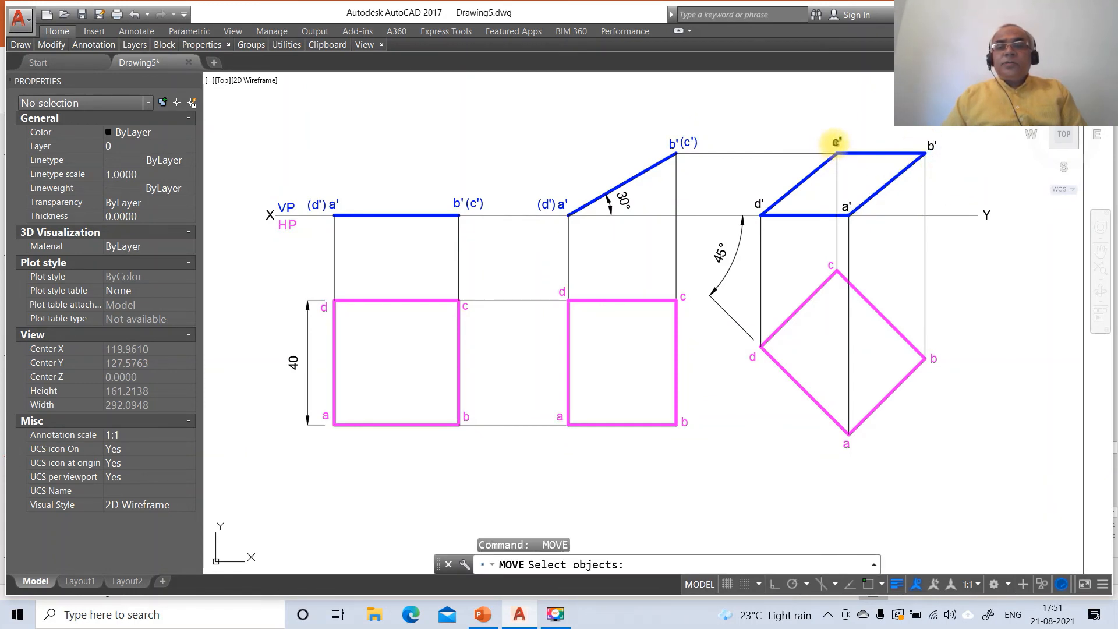
pyautogui.click(836, 142)
pyautogui.press('Return')
pyautogui.click(856, 172)
pyautogui.click(854, 175)
# Step: Move label d' slightly left and down, closer to the third front view's lower-left corner
pyautogui.press('Return')
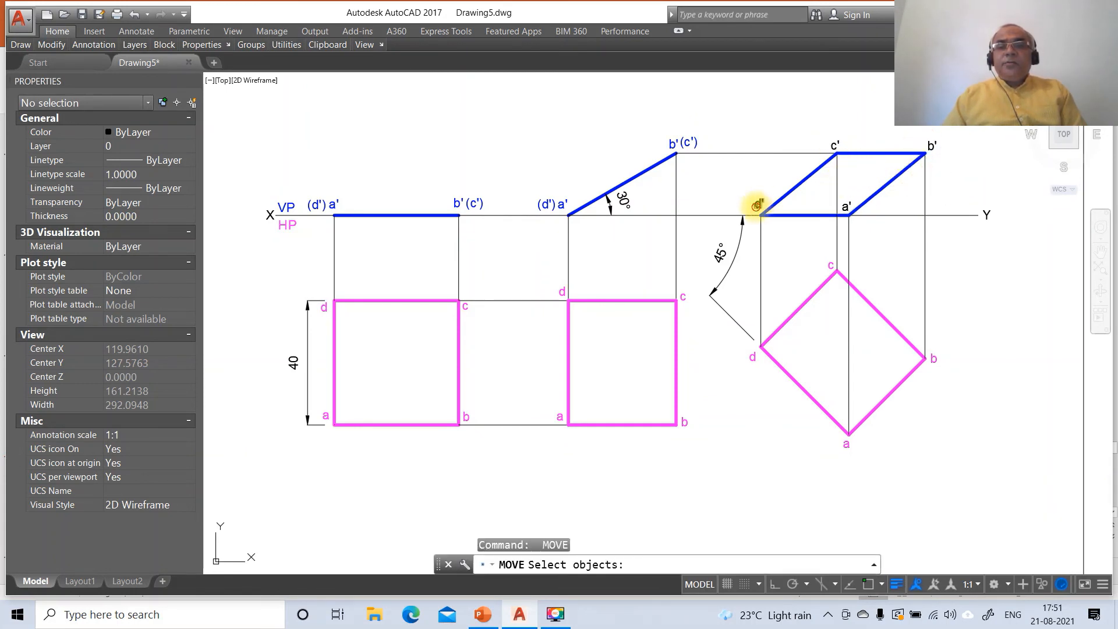
pyautogui.click(757, 205)
pyautogui.press('Return')
pyautogui.click(796, 227)
pyautogui.click(791, 226)
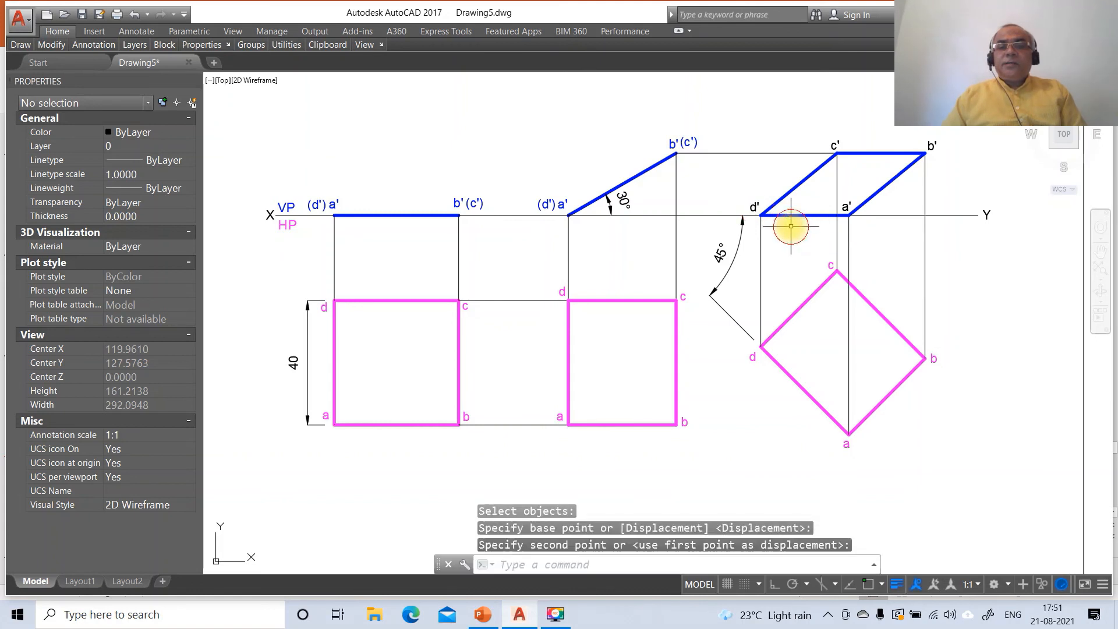
# Step: Assign the third front view's labels a', b', c' and d' to layer FV and clear the selection
pyautogui.click(751, 206)
pyautogui.click(837, 143)
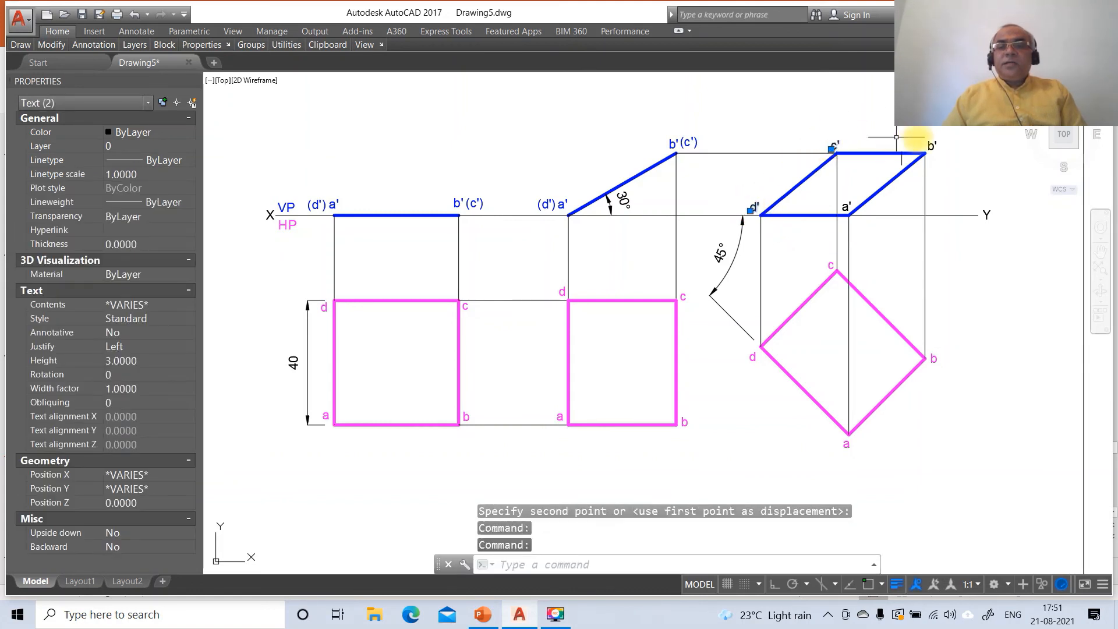
pyautogui.click(932, 145)
pyautogui.click(842, 205)
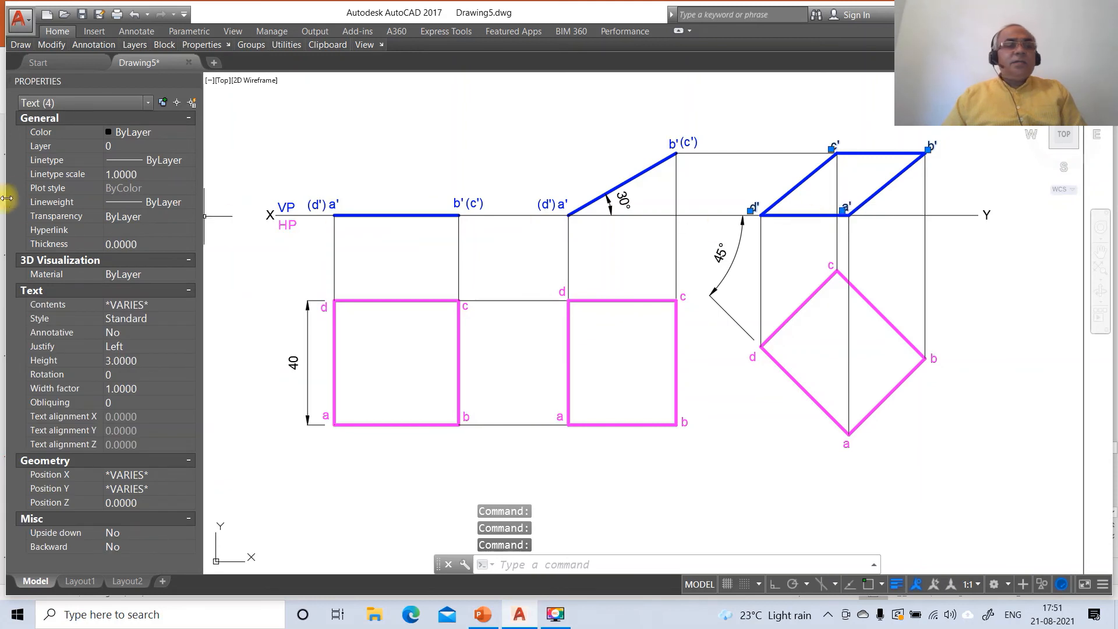
pyautogui.click(150, 151)
pyautogui.click(188, 146)
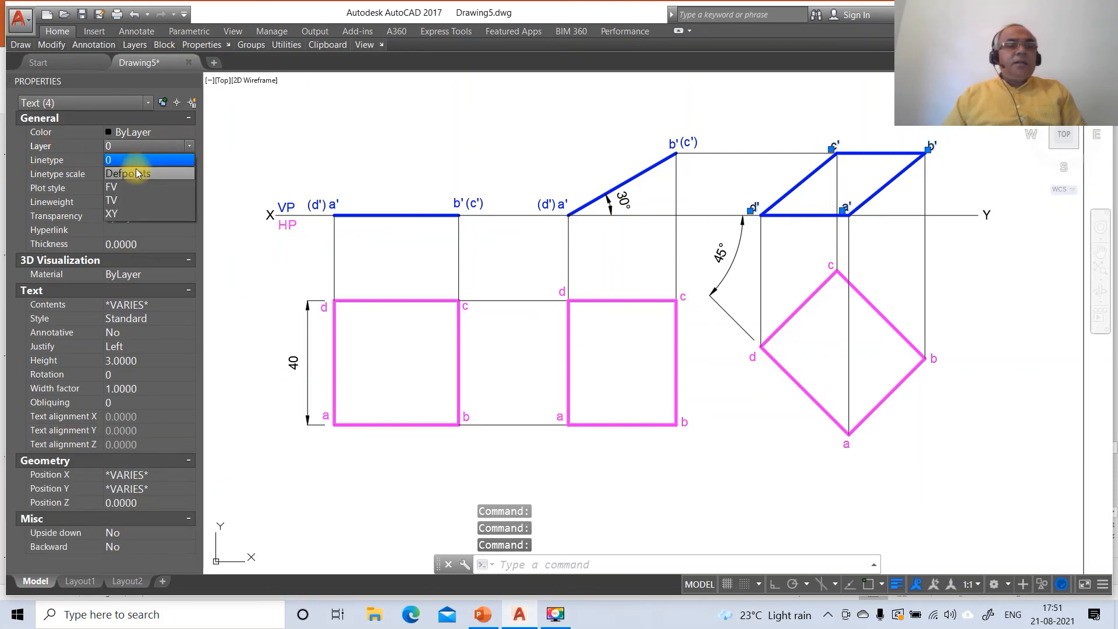
pyautogui.click(137, 185)
pyautogui.press('Escape')
pyautogui.press('Escape')
pyautogui.press('Escape')
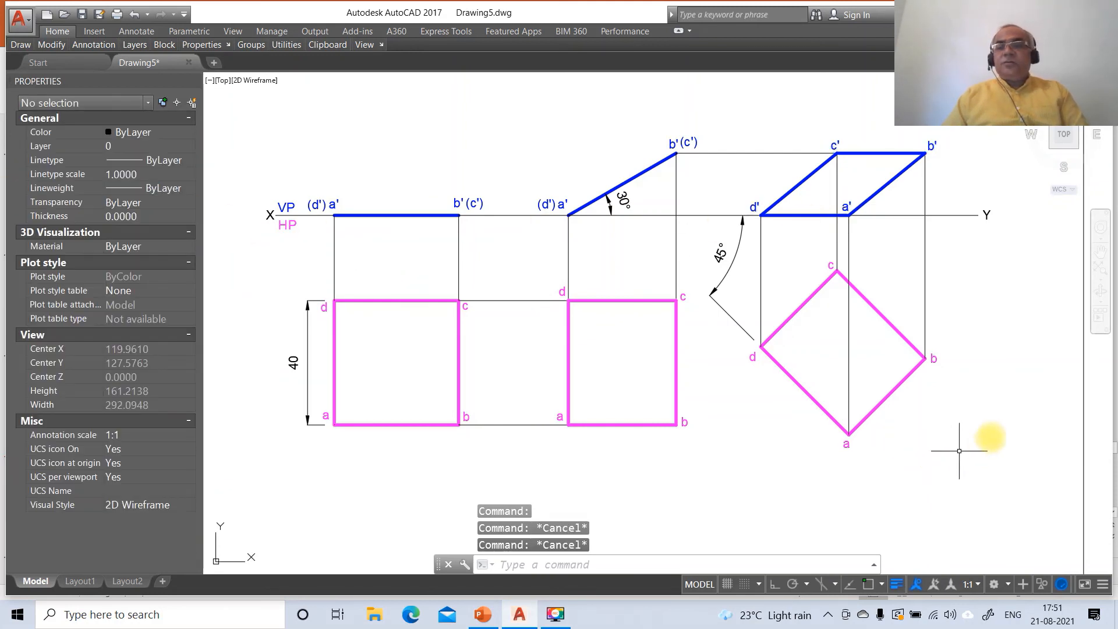
# Step: Examine the whole sheet, then zoom to a window around all three stages of the projections
pyautogui.write('z')
pyautogui.press('Return')
pyautogui.write('p')
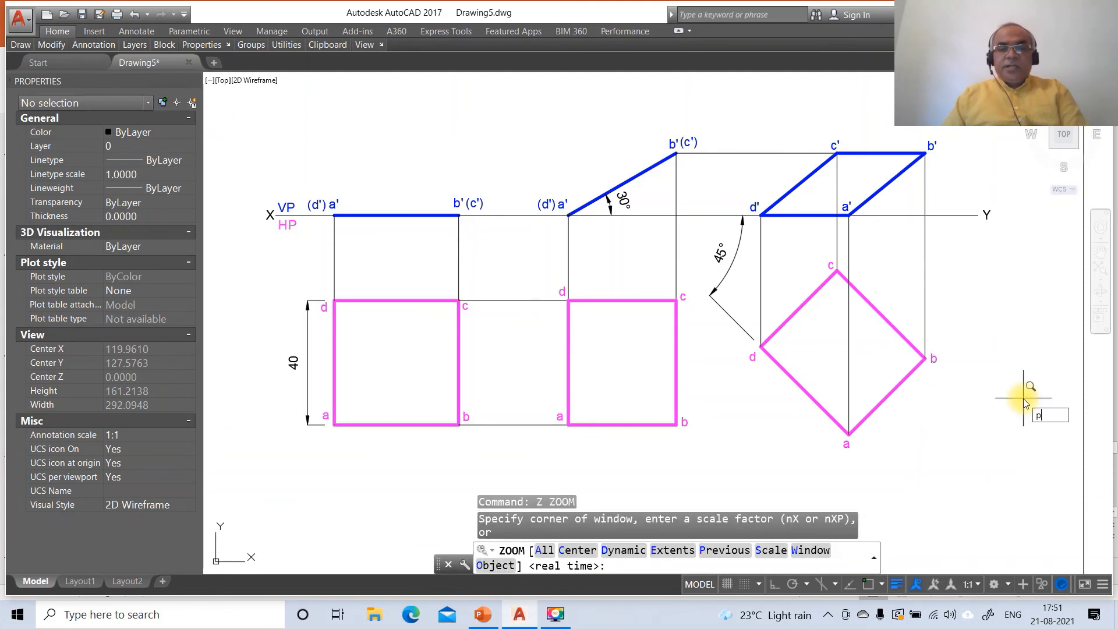
pyautogui.scroll(-3, 1027, 390)
pyautogui.write('w')
pyautogui.press('Return')
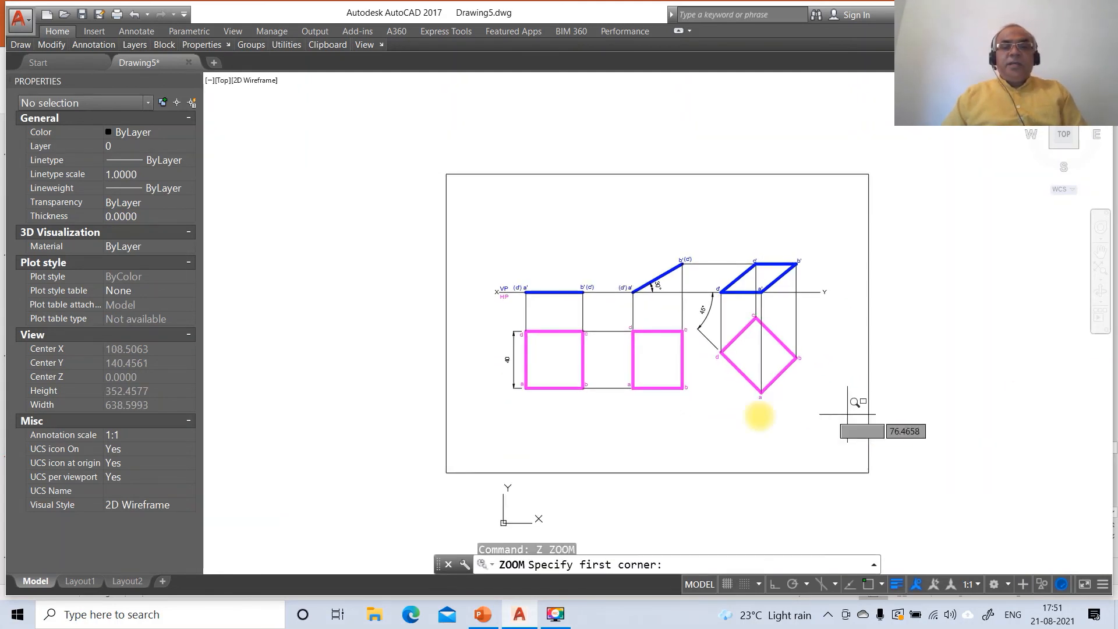
pyautogui.click(492, 258)
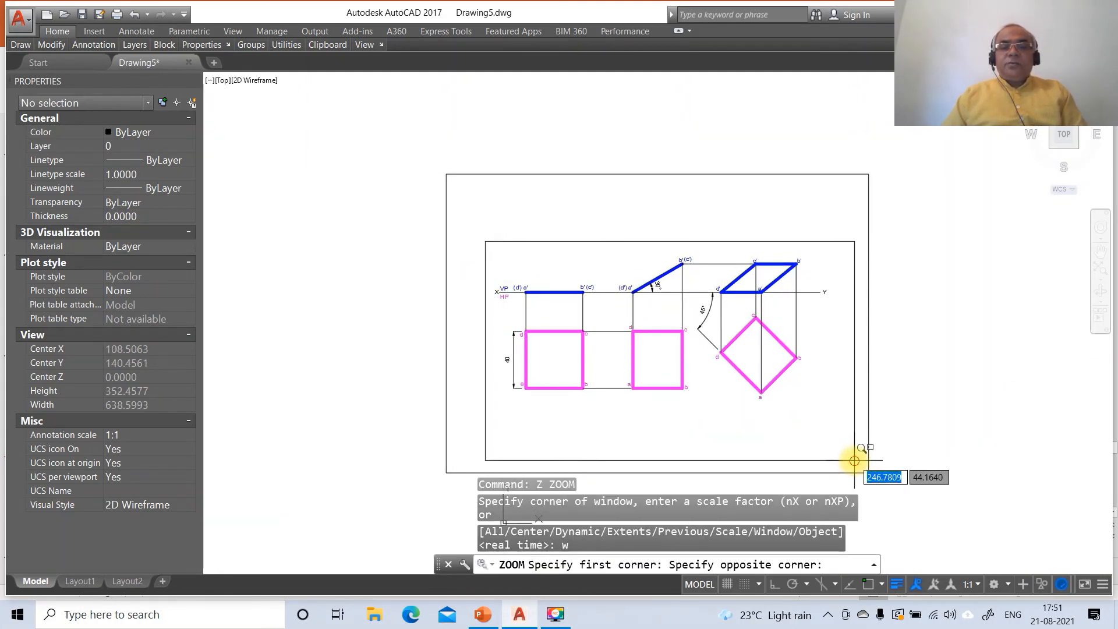
pyautogui.click(856, 453)
pyautogui.press('Escape')
pyautogui.press('Escape')
pyautogui.press('Escape')
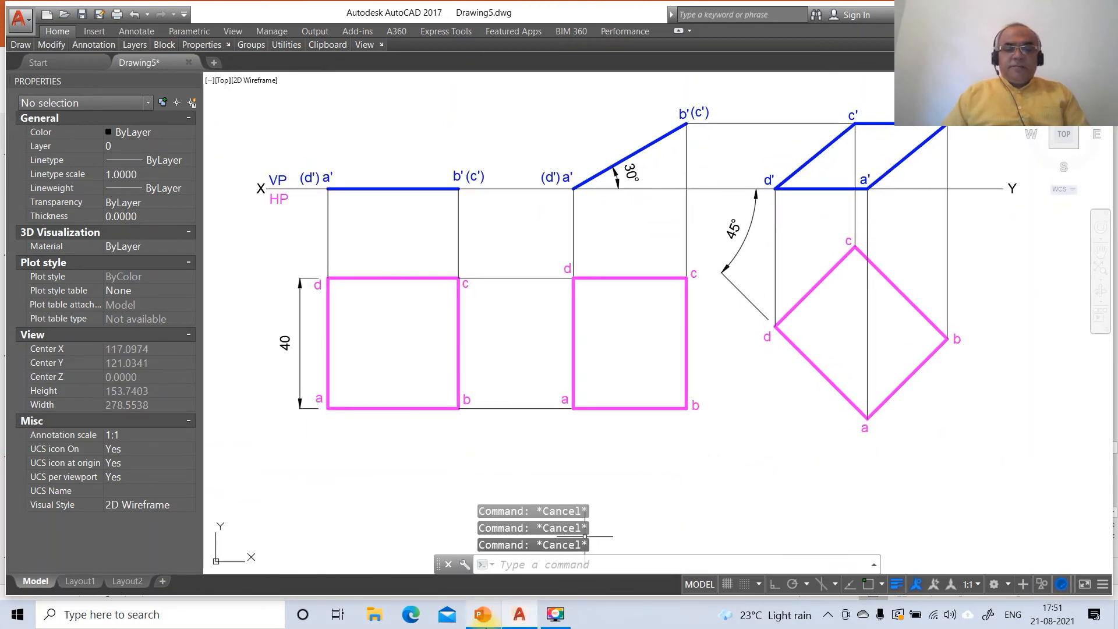
# Step: Switch to PowerPoint to compare the drawing with the final solution slide, then return to AutoCAD
pyautogui.click(488, 616)
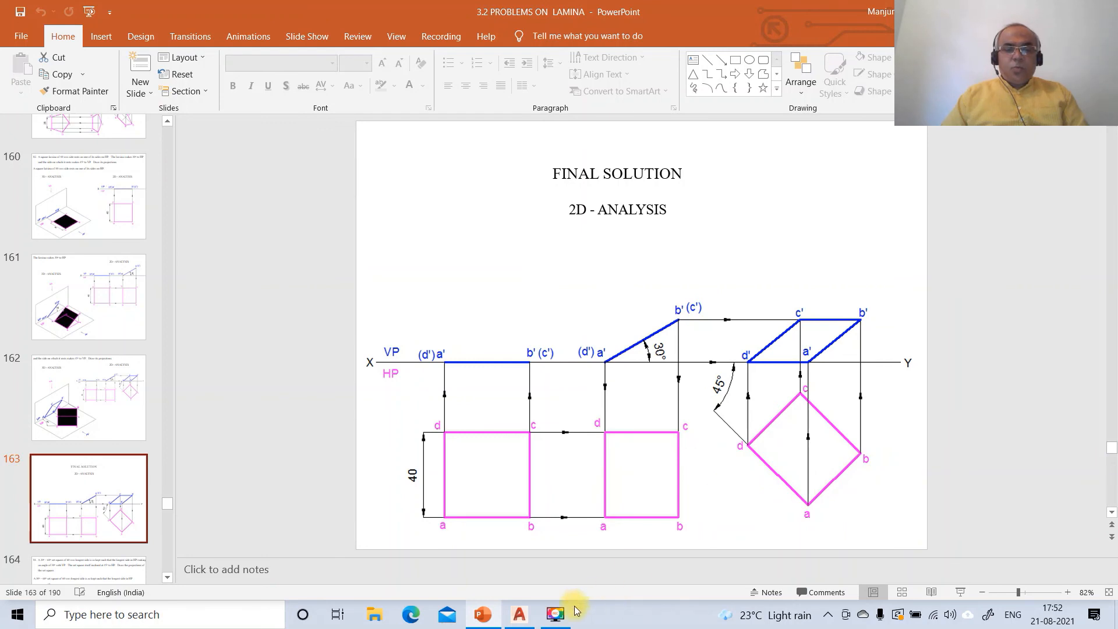
pyautogui.click(520, 615)
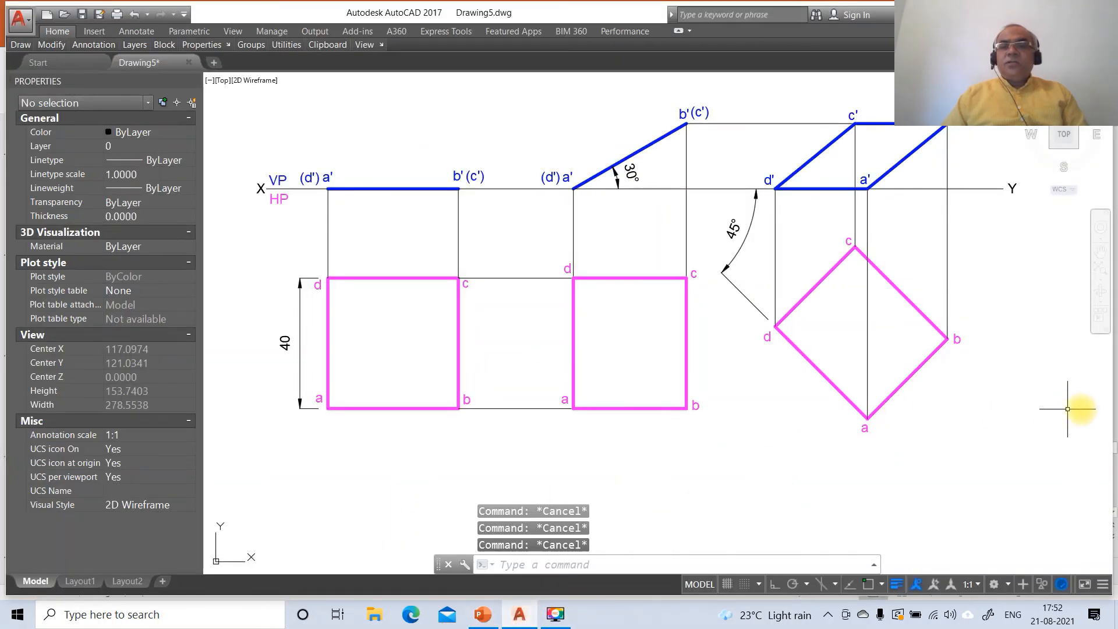